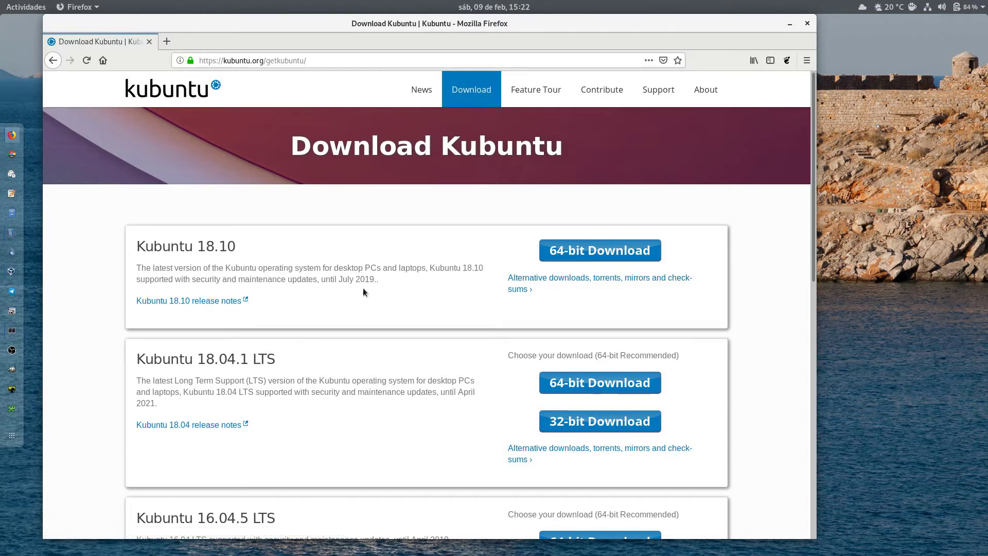
- Close the Firefox window showing the Kubuntu download page to reveal the desktop
{"action": "left_click", "coordinate": [806, 24]}
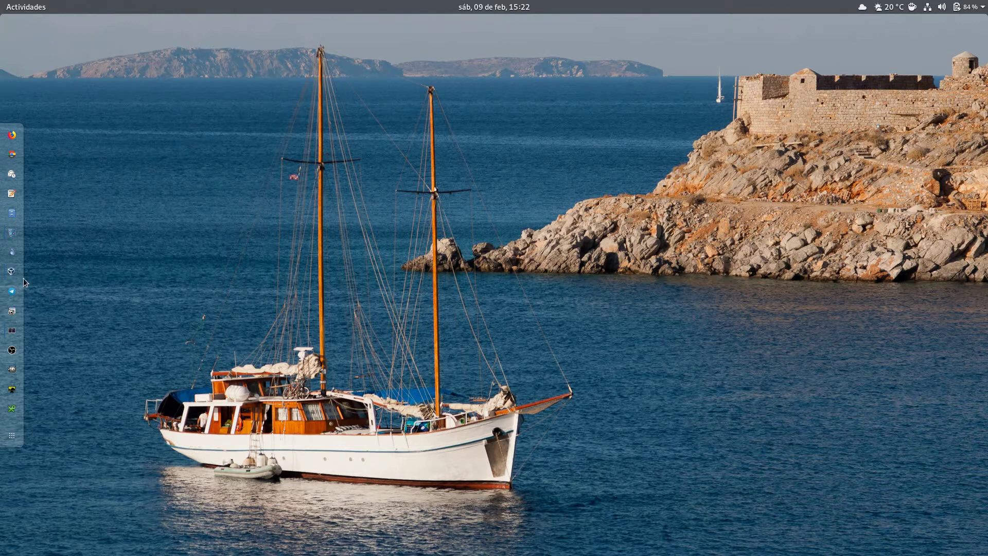
- Start the Kubuntu virtual machine from the VirtualBox manager, then minimize the manager
{"action": "left_click", "coordinate": [12, 271]}
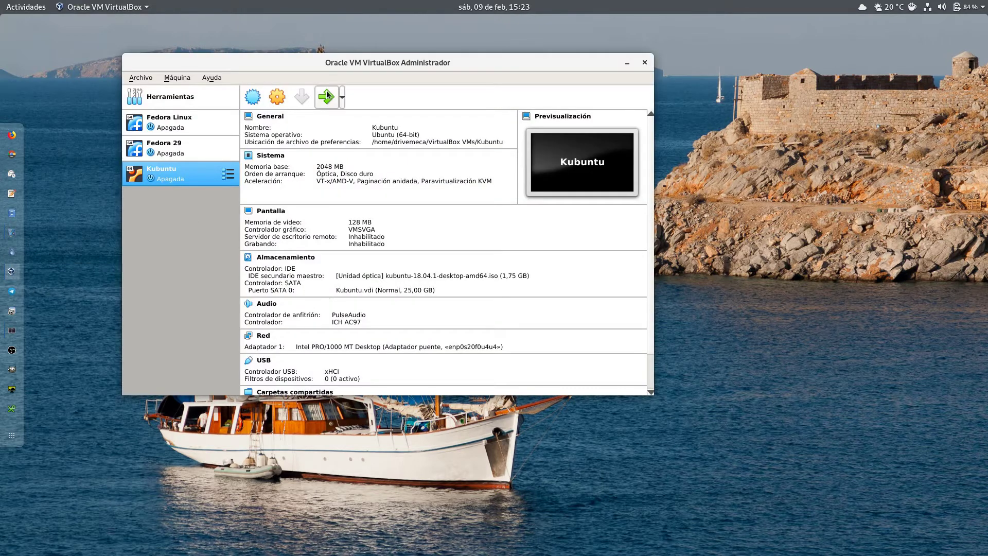
{"action": "left_click", "coordinate": [326, 94]}
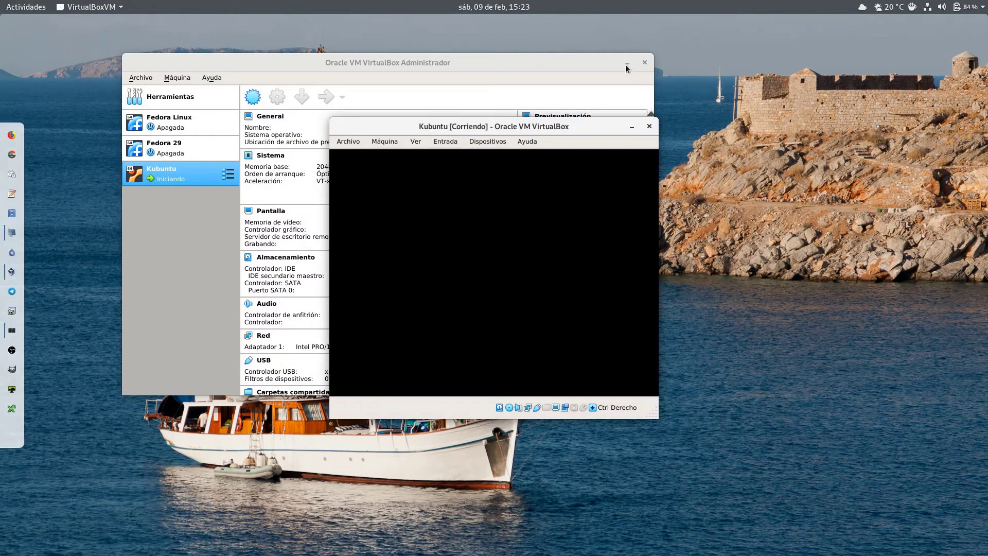
{"action": "left_click", "coordinate": [627, 65]}
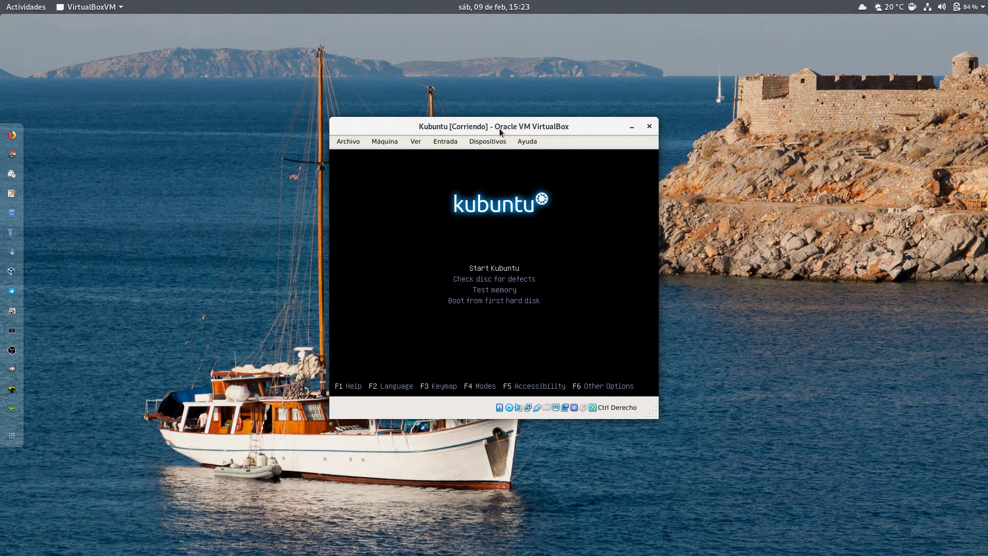
- Move the VM window and scale its display to 125% via Ver > Pantalla virtual 1
{"action": "left_click_drag", "start_coordinate": [499, 128], "coordinate": [452, 108]}
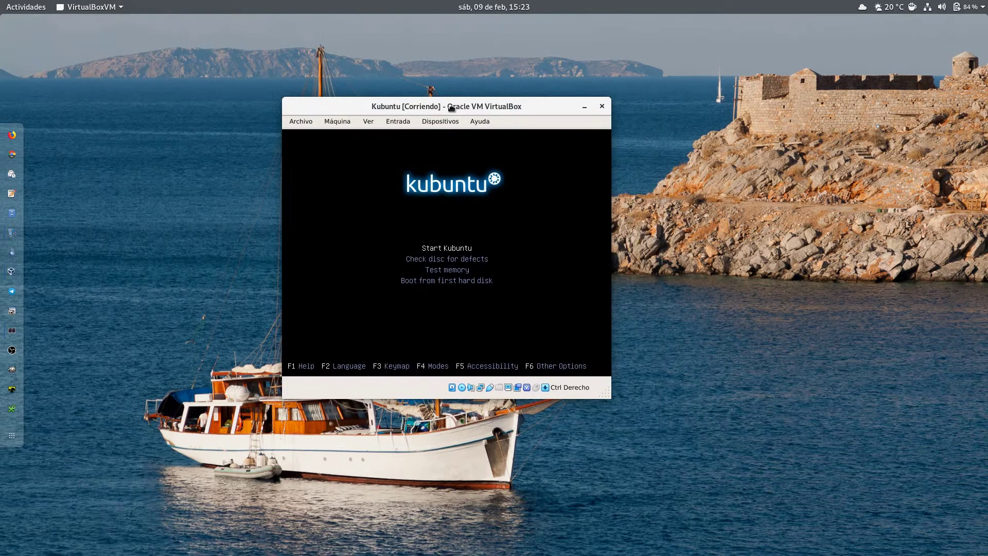
{"action": "left_click", "coordinate": [369, 122]}
{"action": "mouse_move", "coordinate": [515, 311]}
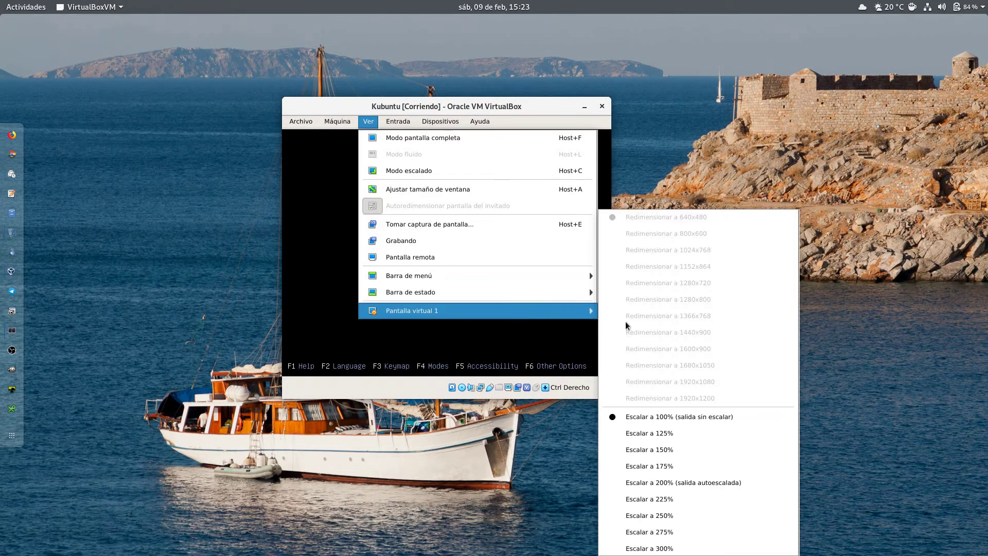
{"action": "left_click", "coordinate": [669, 433]}
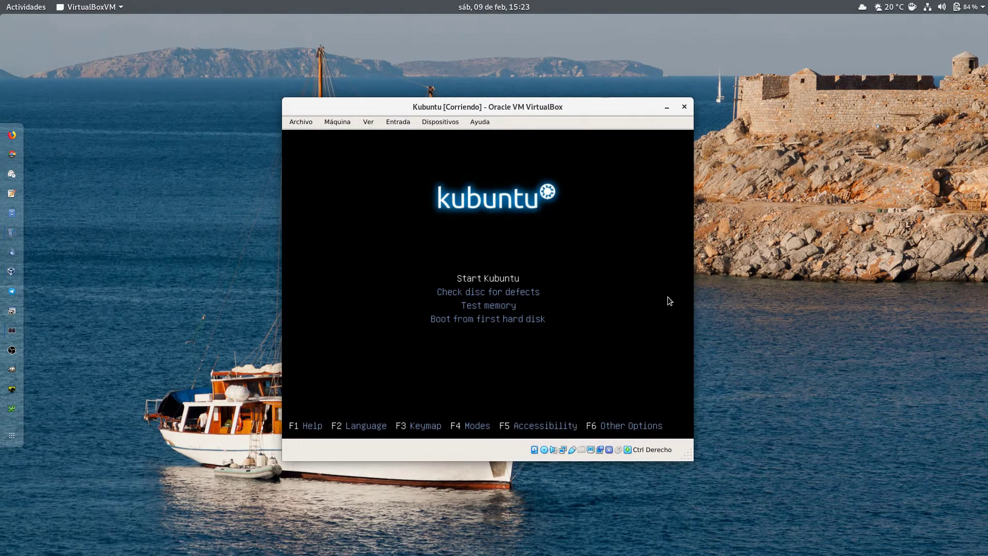
- Browse the boot menu entries and return the selection to Start Kubuntu
{"action": "key", "text": "Down"}
{"action": "key", "text": "Down"}
{"action": "key", "text": "Down"}
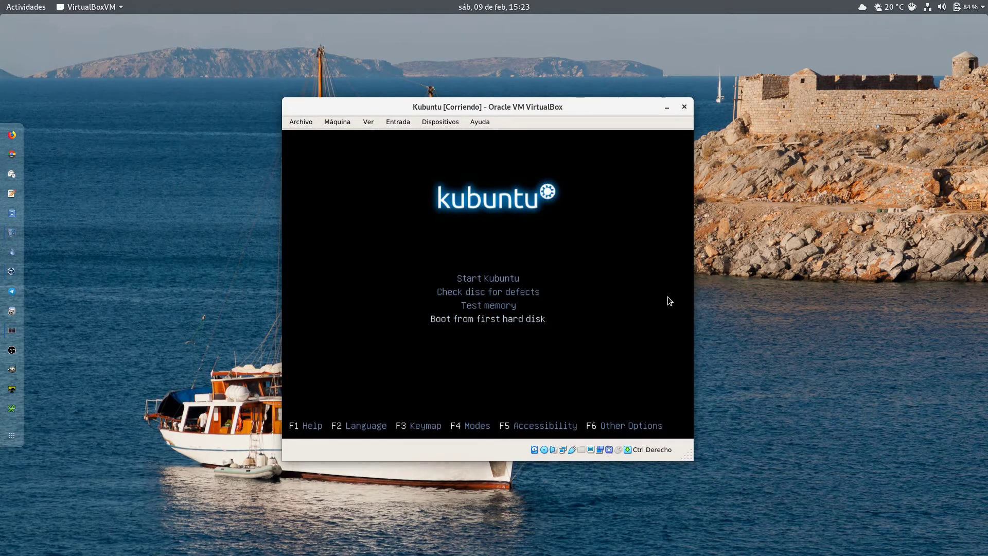
{"action": "key", "text": "Up"}
{"action": "key", "text": "Up"}
{"action": "key", "text": "Up"}
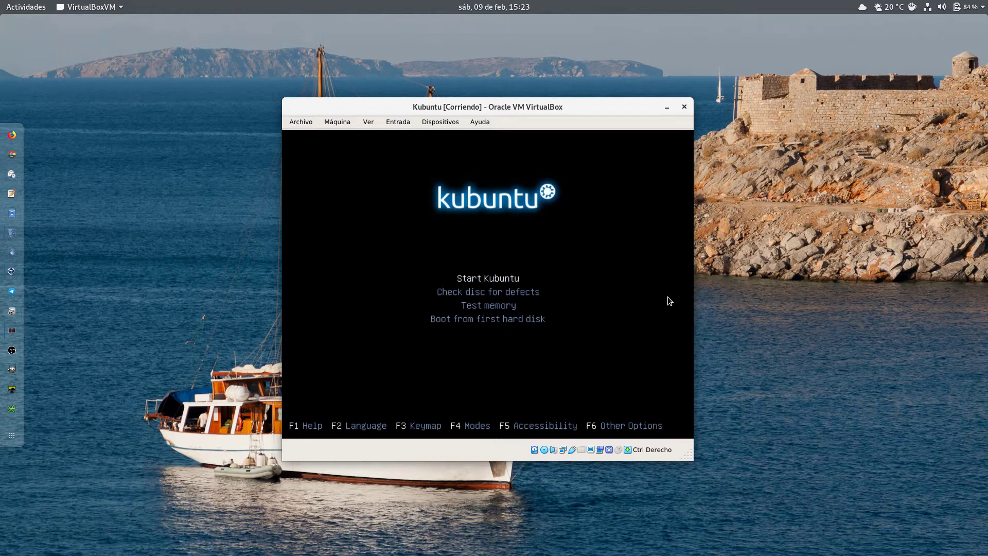
{"action": "key", "text": "Down"}
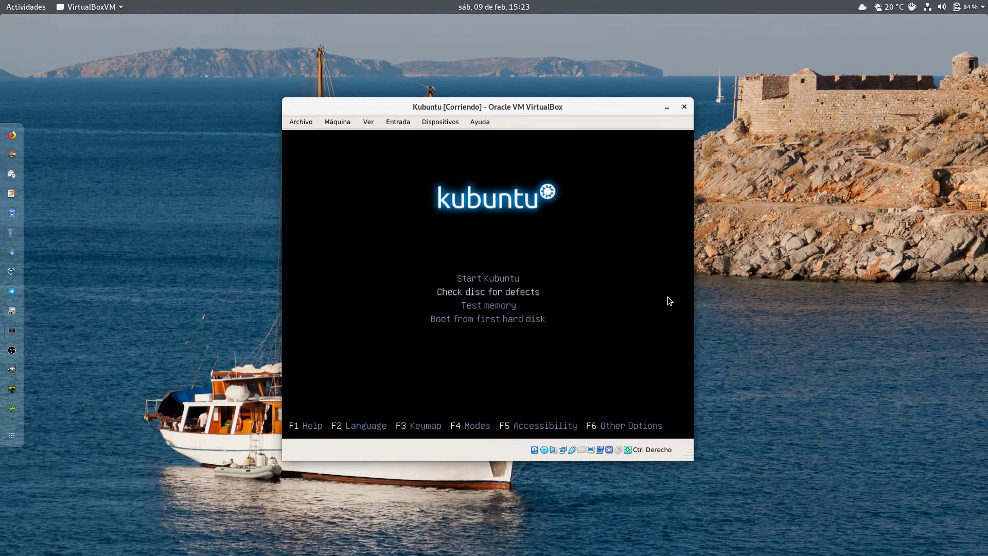
{"action": "key", "text": "Down"}
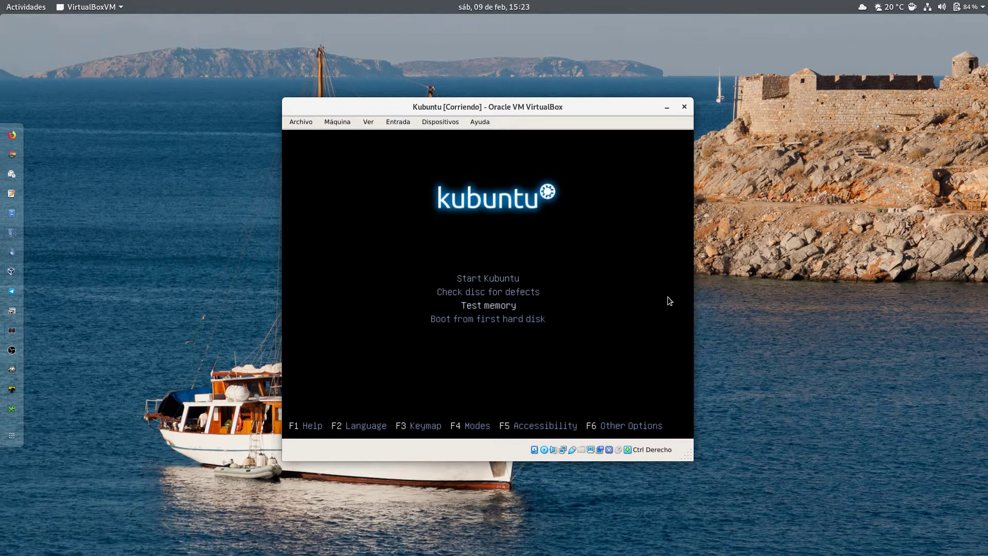
{"action": "key", "text": "Down"}
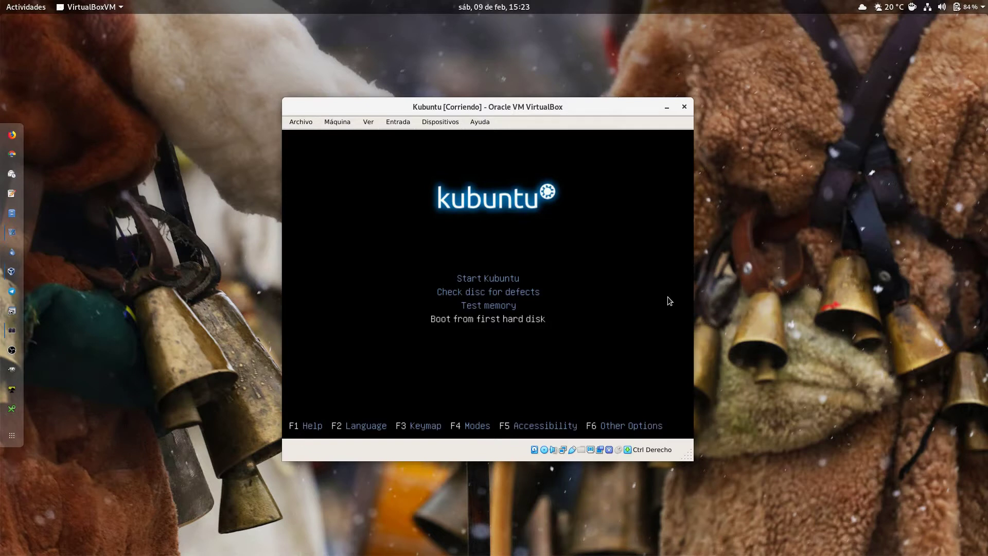
{"action": "key", "text": "Up"}
{"action": "key", "text": "Up"}
{"action": "key", "text": "Up"}
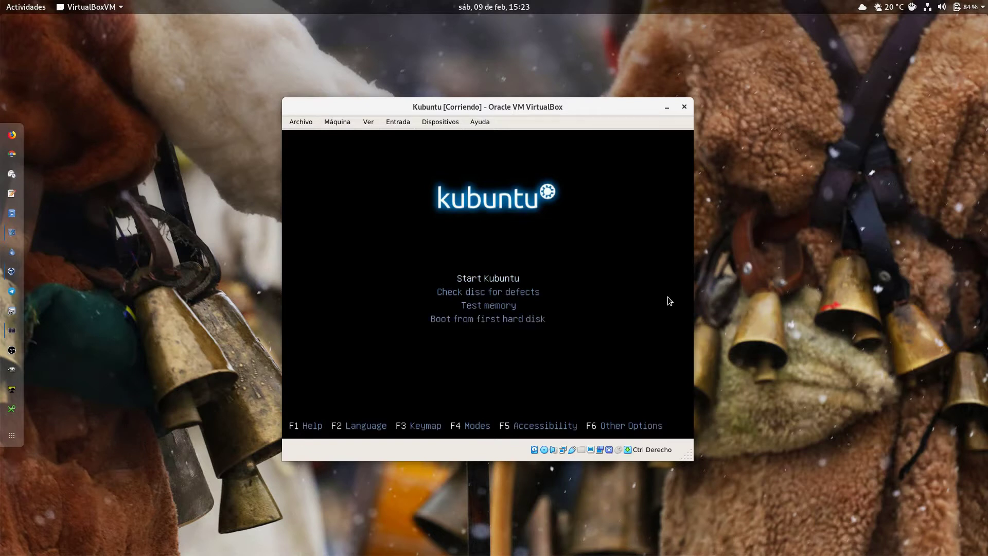
- Boot the live Kubuntu system from the Start Kubuntu entry
{"action": "key", "text": "Return"}
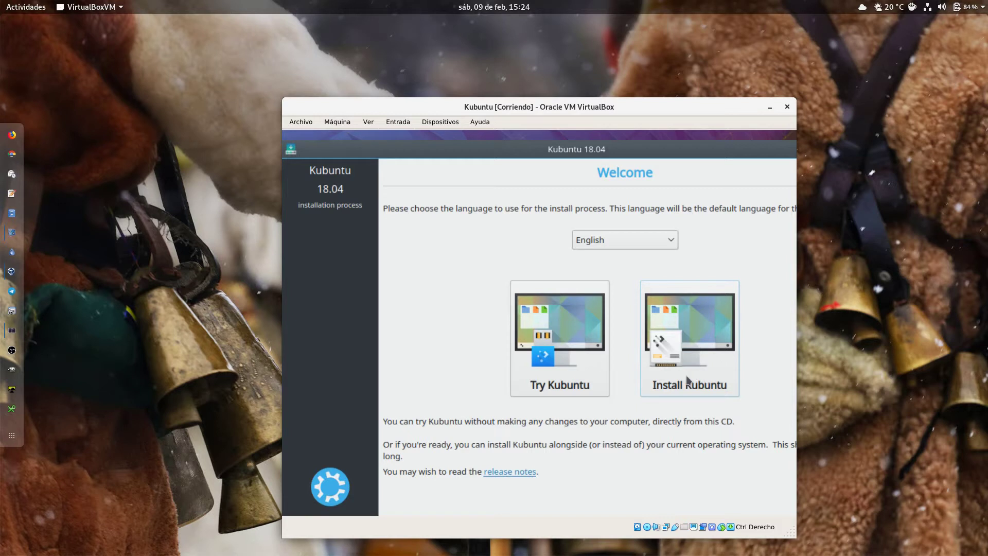
- Start Install Kubuntu, then go back to the installer's Welcome page
{"action": "left_click_drag", "start_coordinate": [544, 150], "coordinate": [541, 133]}
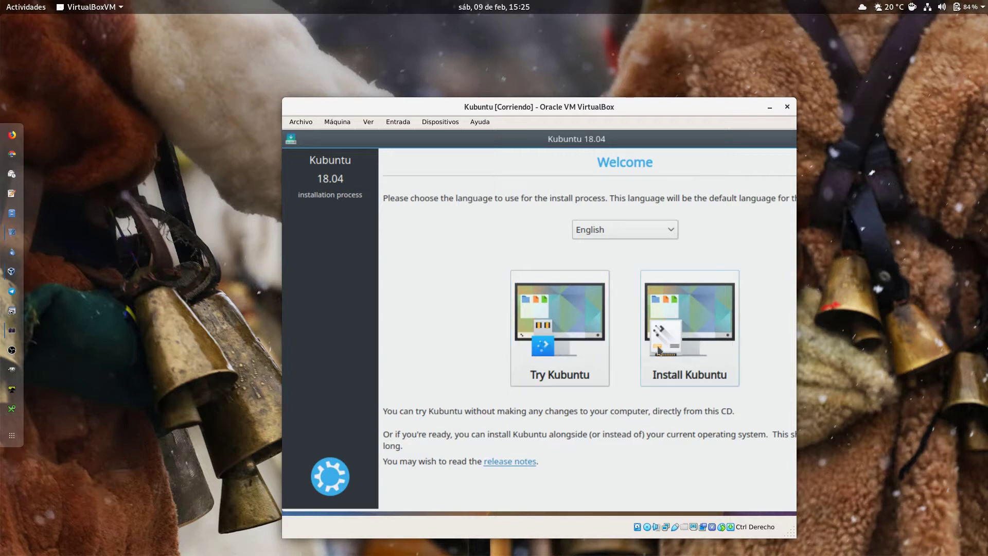
{"action": "left_click", "coordinate": [691, 323]}
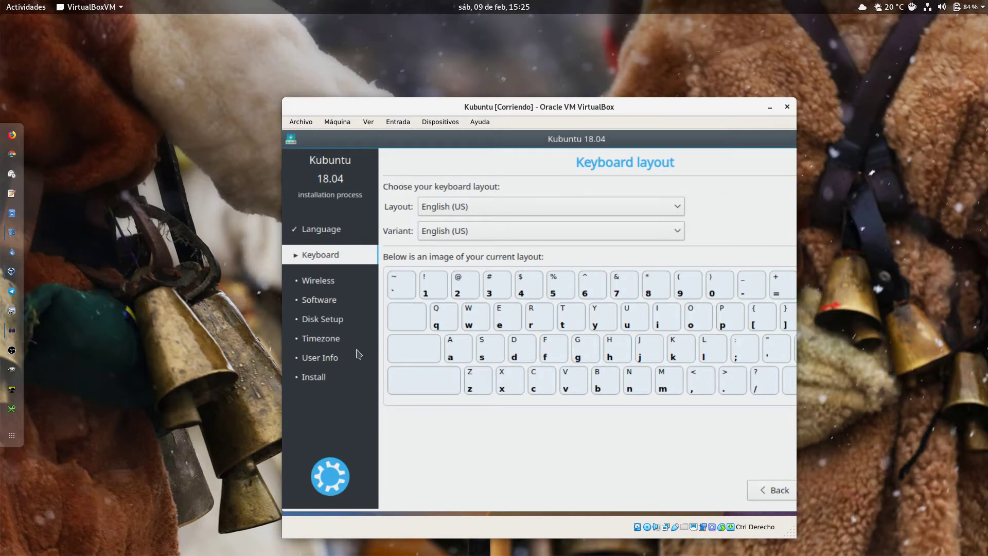
{"action": "left_click", "coordinate": [777, 489]}
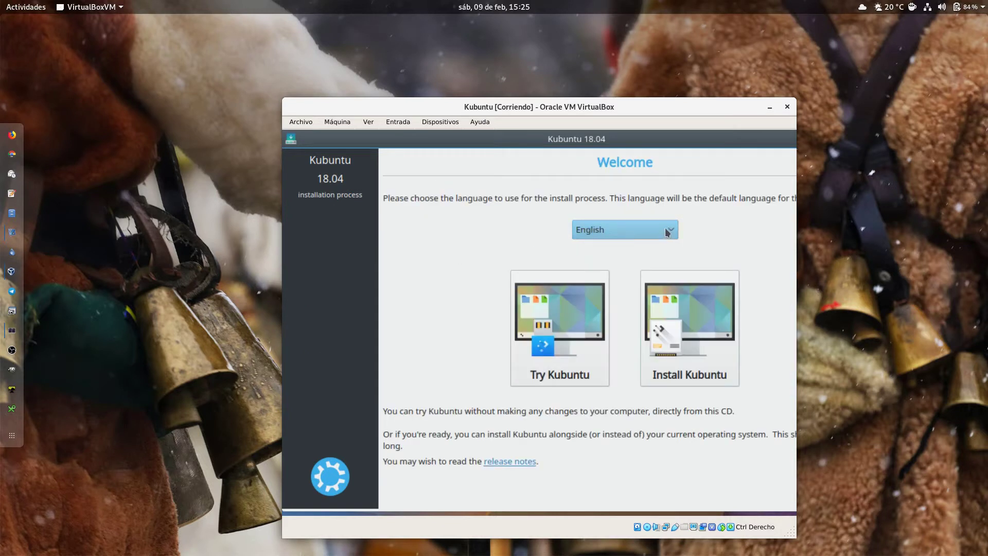
- Browse the installation language list, jumping to languages starting with E
{"action": "left_click", "coordinate": [668, 233]}
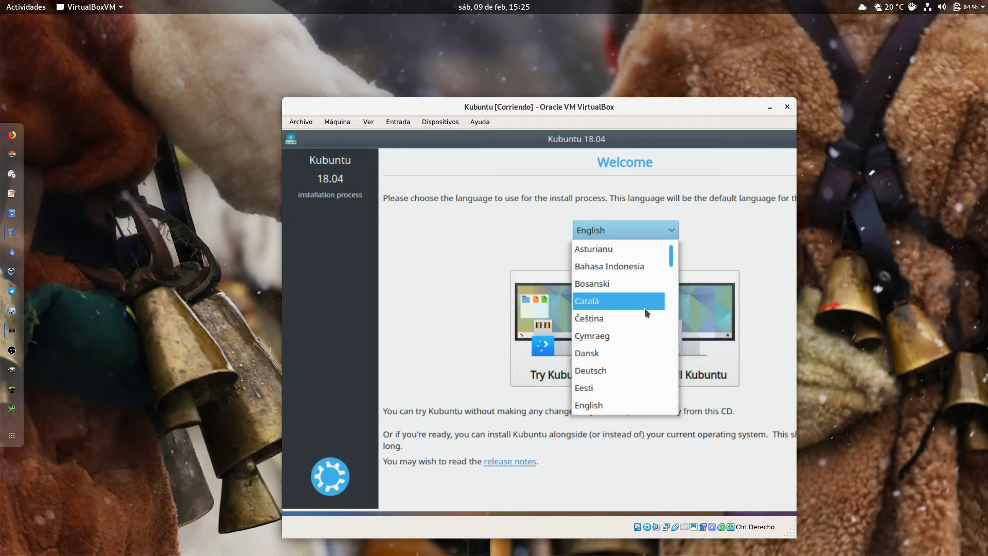
{"action": "scroll", "coordinate": [643, 308], "scroll_direction": "down", "scroll_amount": 7}
{"action": "scroll", "coordinate": [639, 351], "scroll_direction": "down", "scroll_amount": 2}
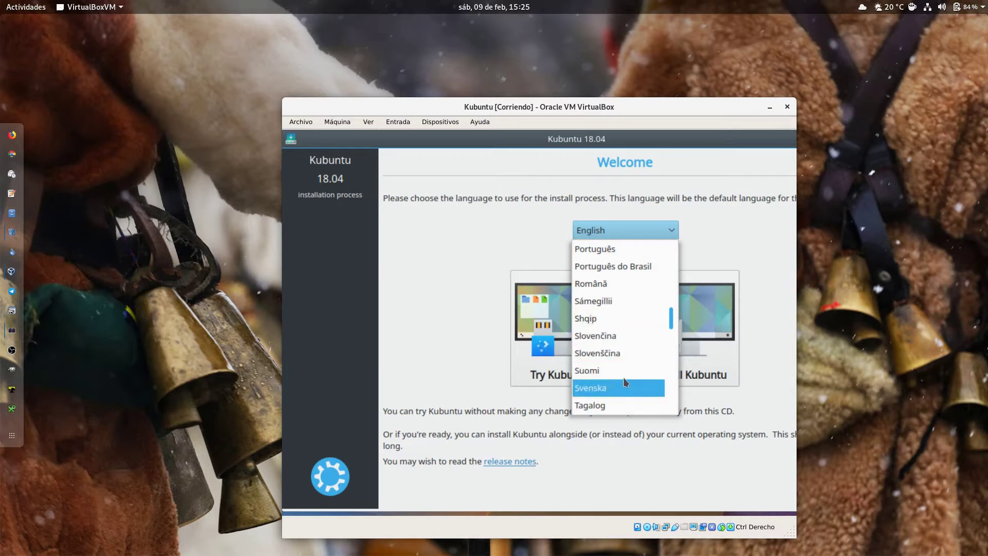
{"action": "key", "text": "e"}
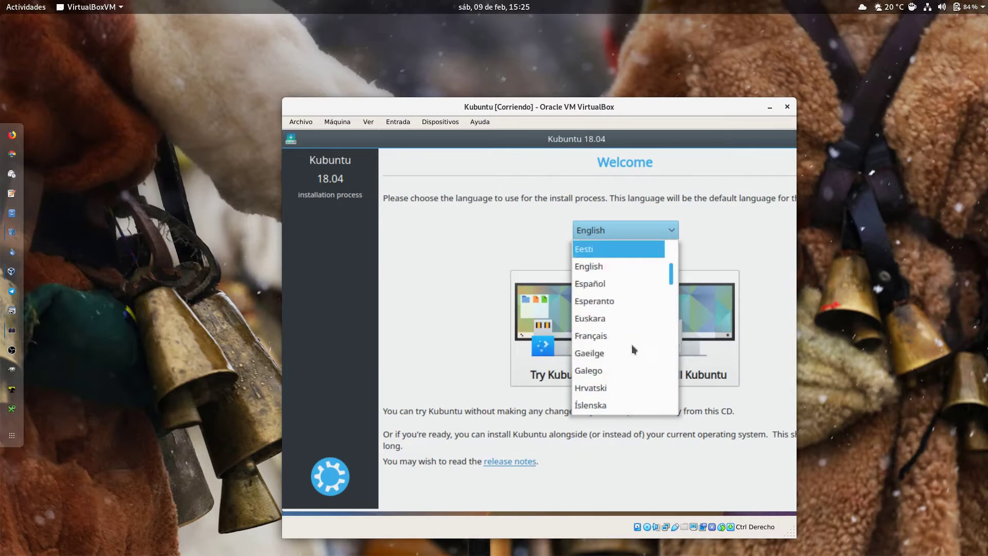
- Switch the installer to Español and set the keyboard layout to Español (latinoamericano)
{"action": "left_click", "coordinate": [599, 285]}
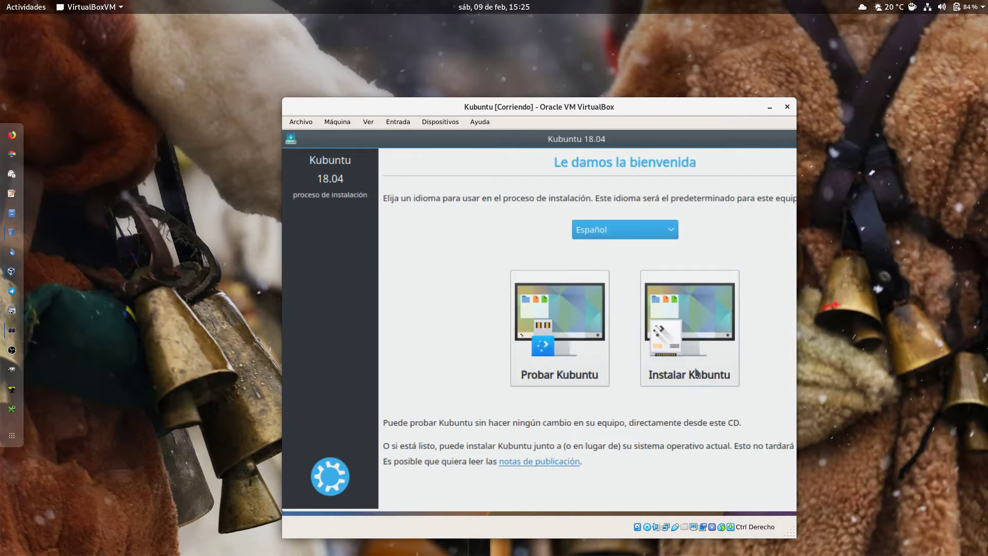
{"action": "left_click", "coordinate": [691, 323]}
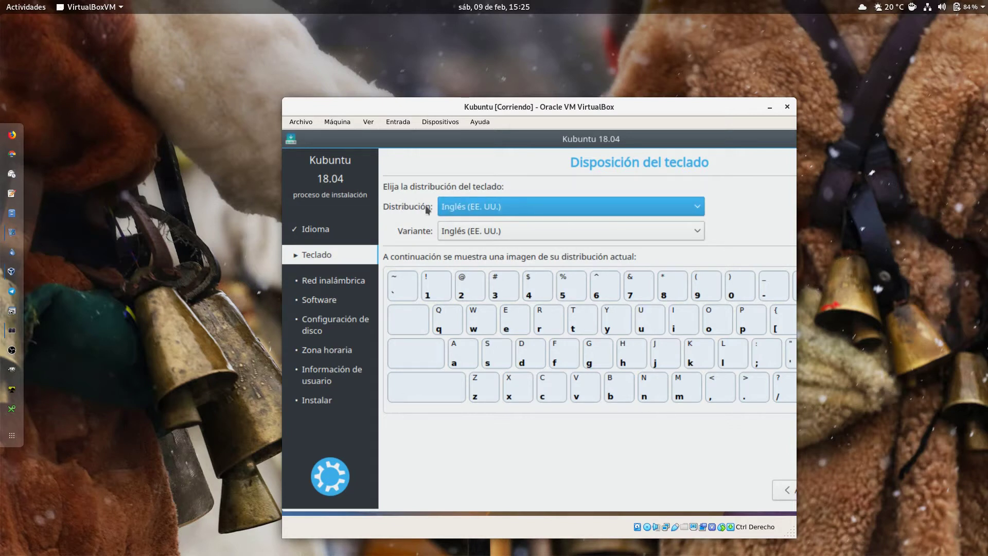
{"action": "left_click", "coordinate": [698, 207]}
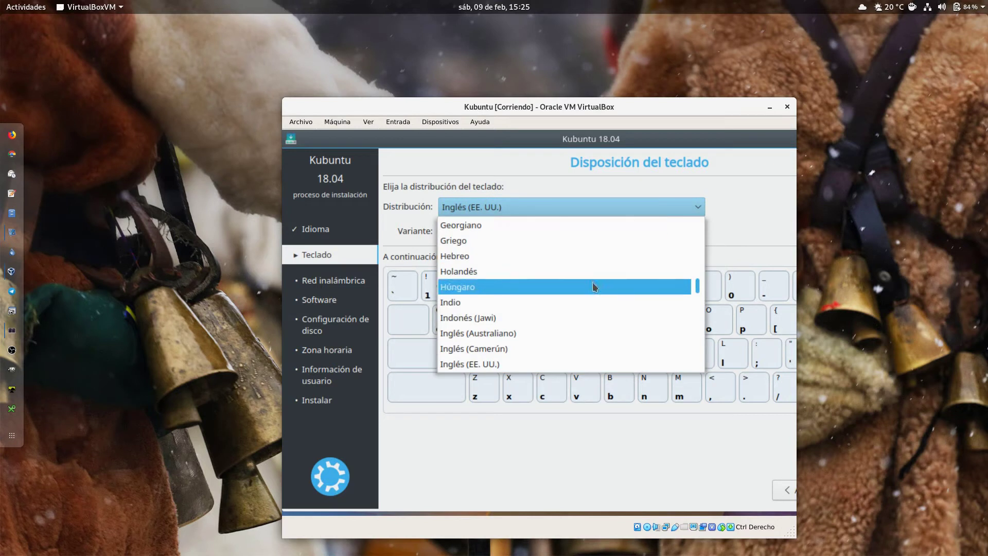
{"action": "key", "text": "e"}
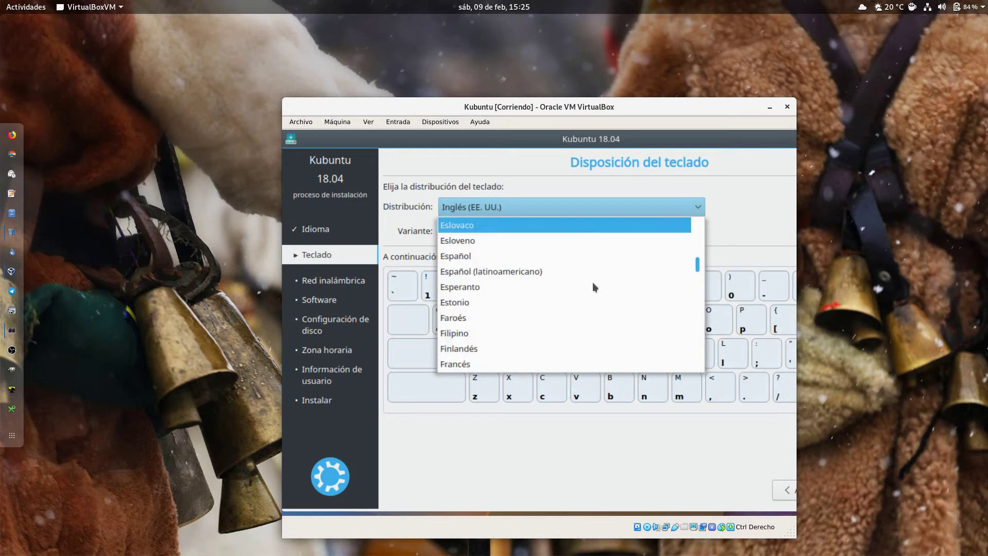
{"action": "left_click", "coordinate": [531, 277]}
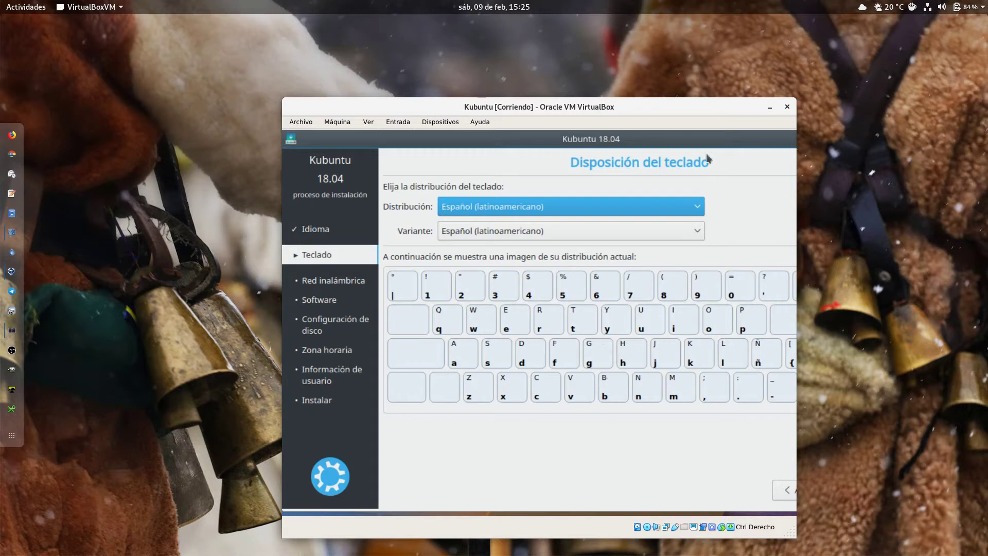
{"action": "left_click_drag", "start_coordinate": [710, 140], "coordinate": [636, 144]}
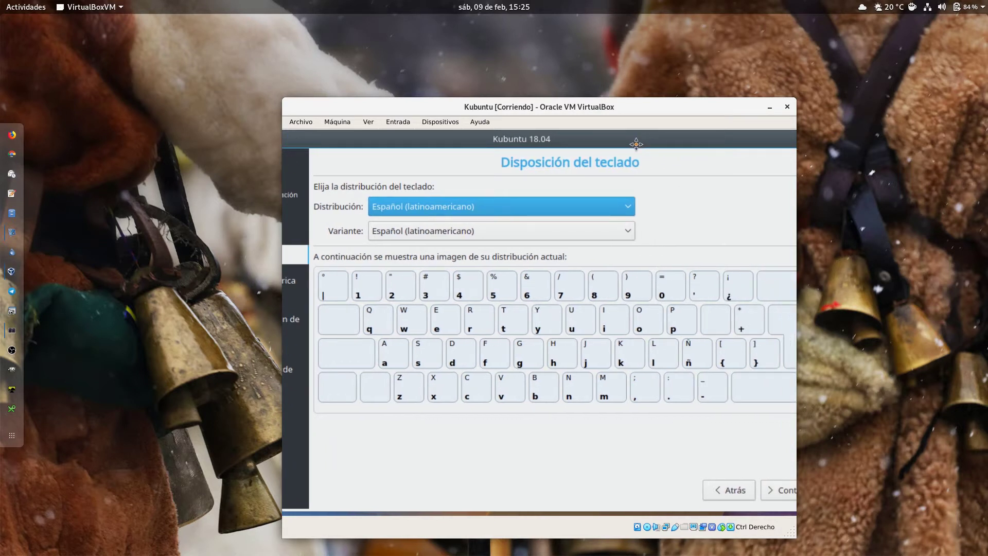
- Enable 'Instalar programas de terceros' and proceed to the Tipo de instalación page
{"action": "left_click", "coordinate": [768, 490]}
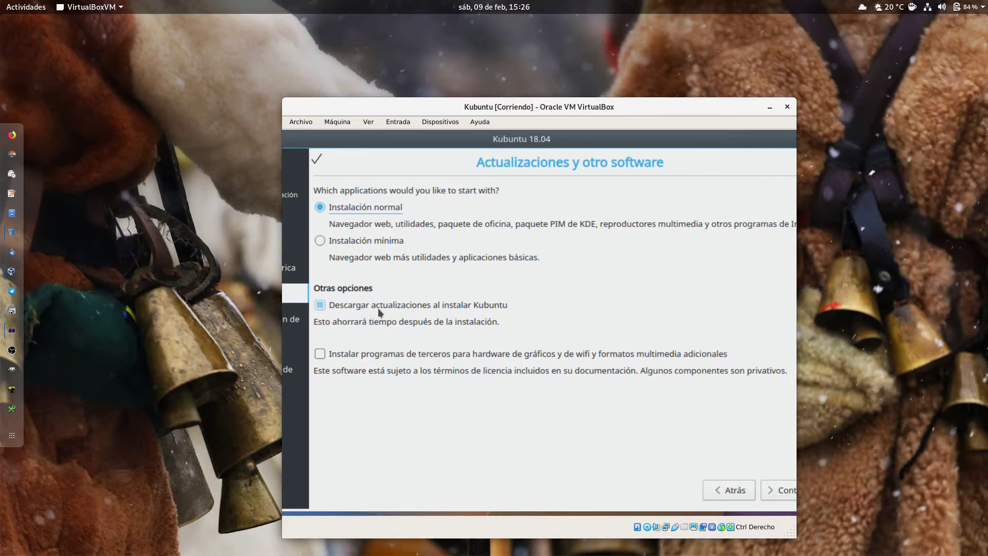
{"action": "left_click", "coordinate": [326, 356]}
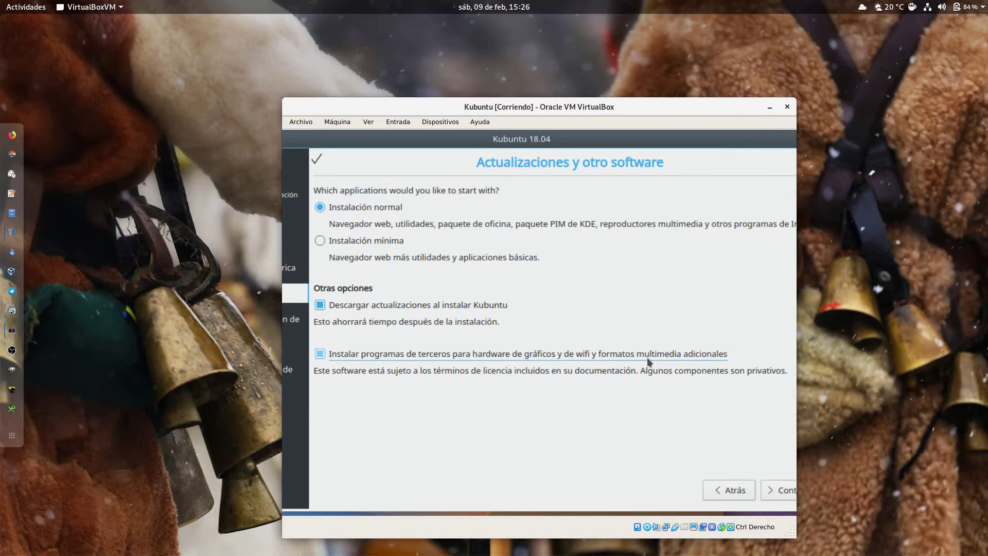
{"action": "left_click", "coordinate": [776, 490]}
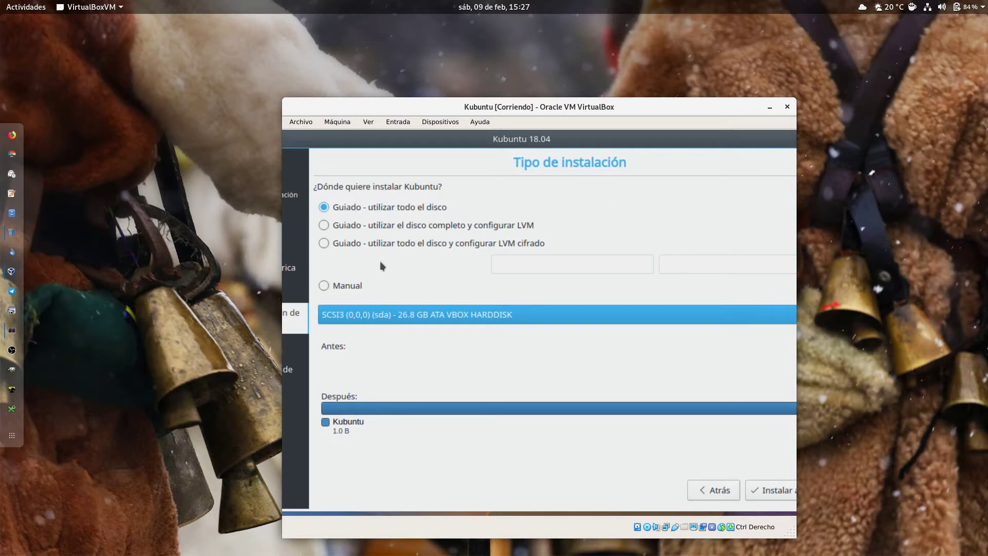
- Choose Manual partitioning and proceed to the Preparar las particiones page
{"action": "left_click", "coordinate": [335, 285]}
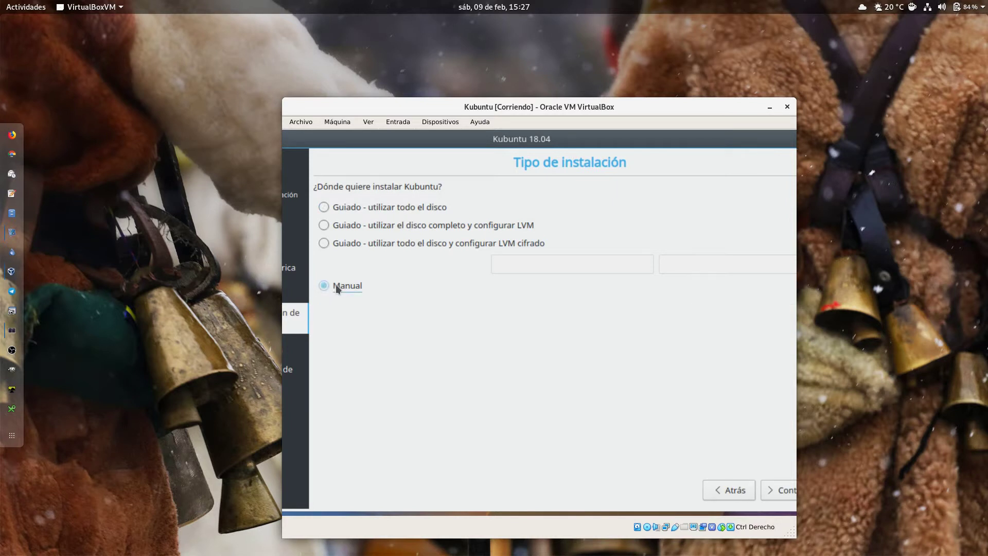
{"action": "left_click", "coordinate": [789, 496]}
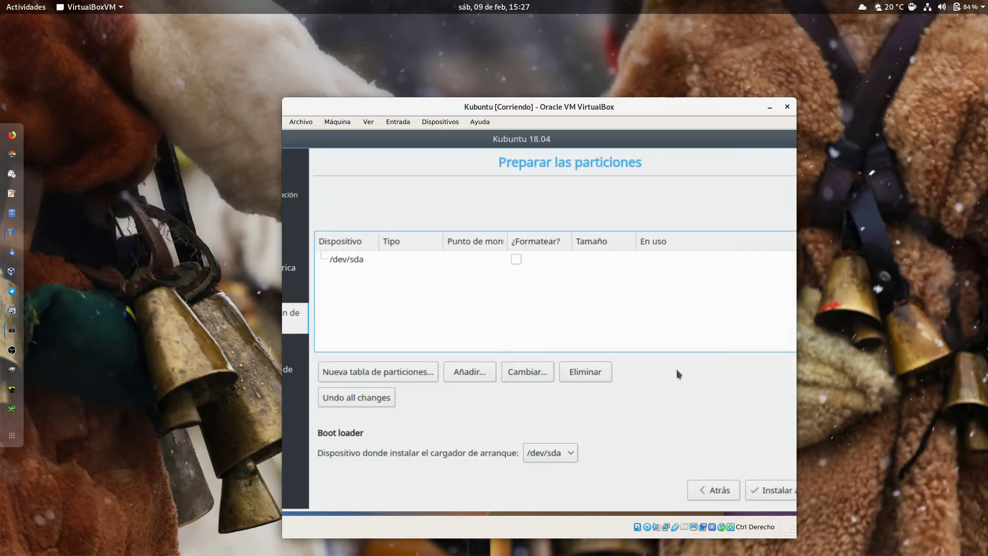
- Create a new empty partition table on /dev/sda and start a partition in the 26843 MB free space
{"action": "double_click", "coordinate": [366, 258]}
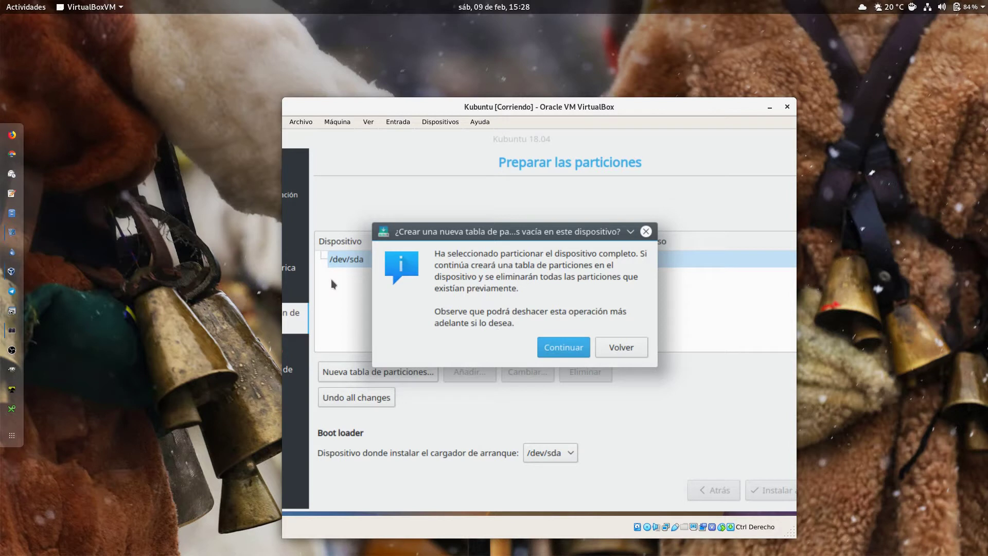
{"action": "left_click", "coordinate": [565, 348]}
{"action": "left_click", "coordinate": [561, 348]}
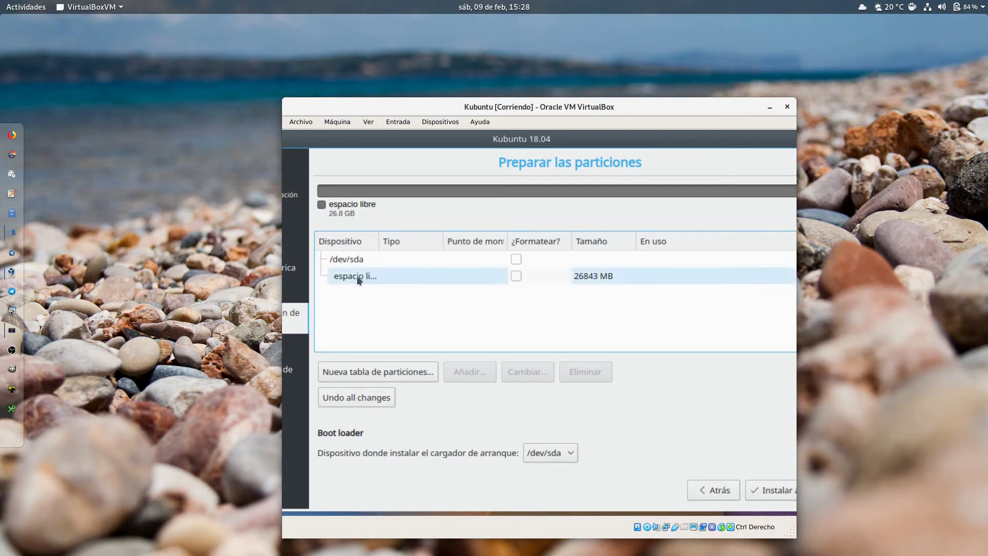
{"action": "left_click_drag", "start_coordinate": [379, 244], "coordinate": [404, 248]}
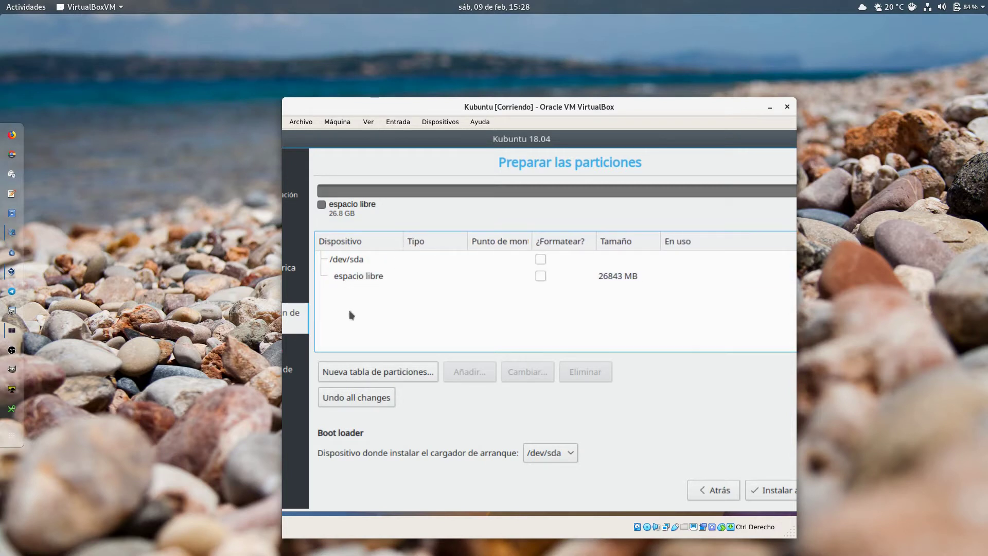
{"action": "double_click", "coordinate": [368, 277]}
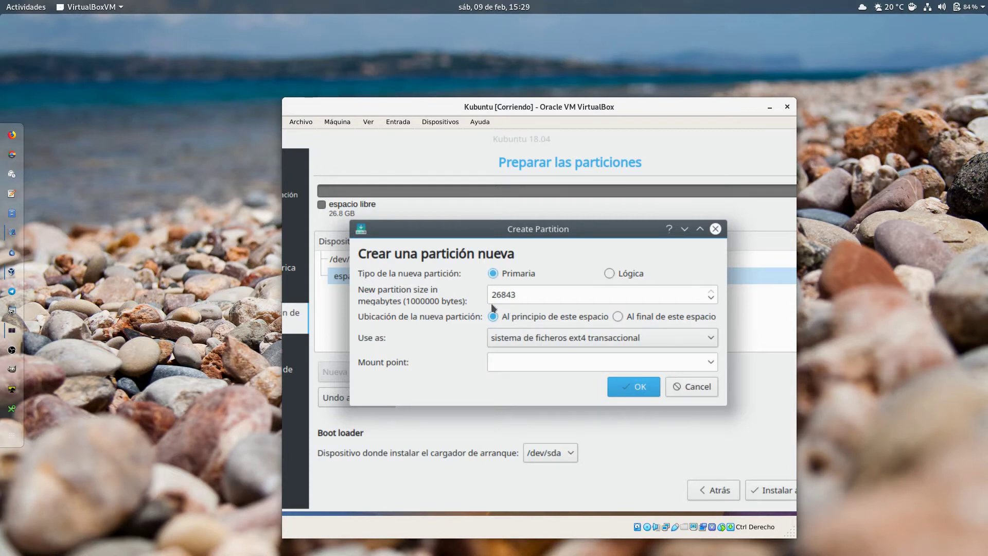
- Create an 8000 MB ext4 partition mounted at /, leaving 18843 MB free
{"action": "left_click_drag", "start_coordinate": [528, 298], "coordinate": [469, 294]}
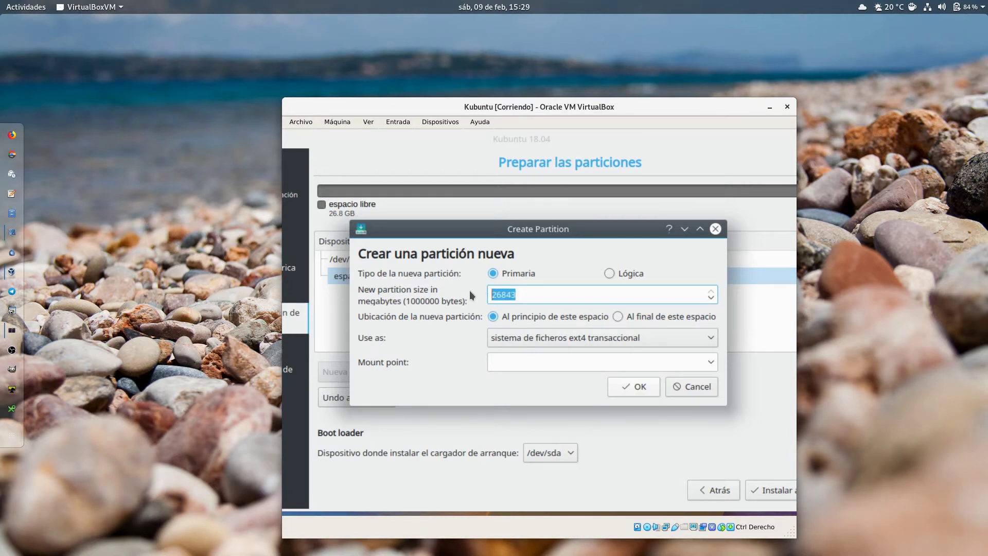
{"action": "type", "text": "8000"}
{"action": "left_click", "coordinate": [710, 363]}
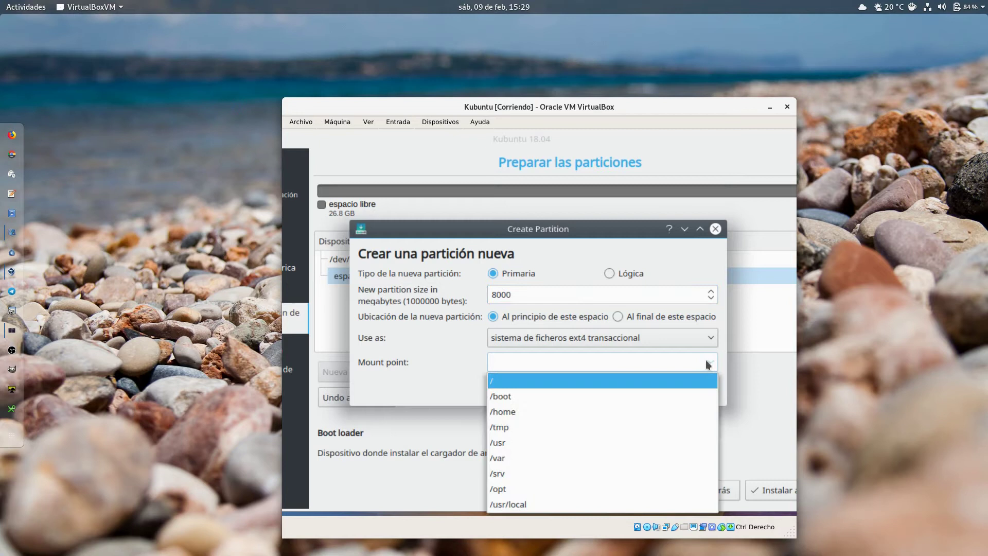
{"action": "left_click", "coordinate": [519, 381]}
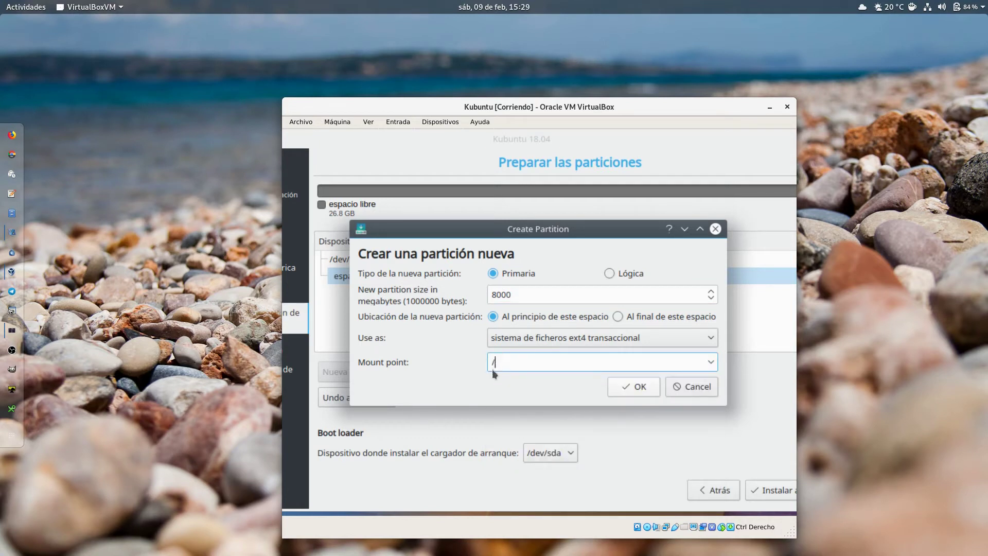
{"action": "left_click", "coordinate": [634, 387]}
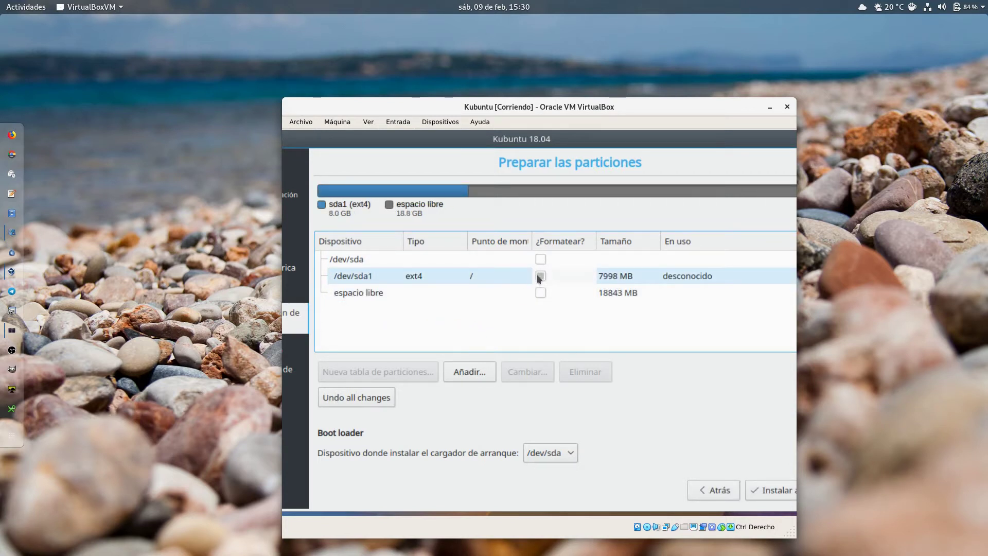
- Create a 2048 MB swap partition (área de intercambio) in the free space after the root partition
{"action": "double_click", "coordinate": [388, 295]}
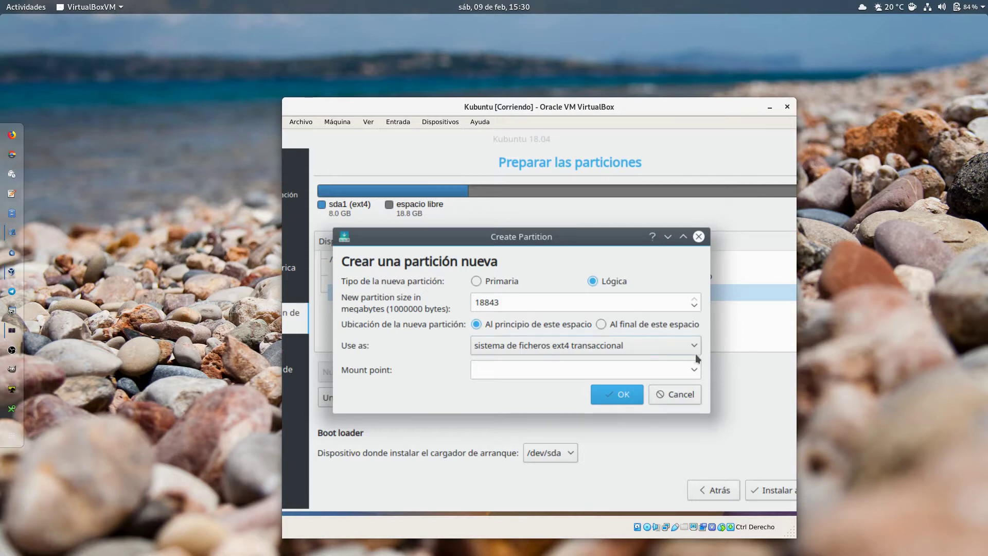
{"action": "double_click", "coordinate": [506, 304]}
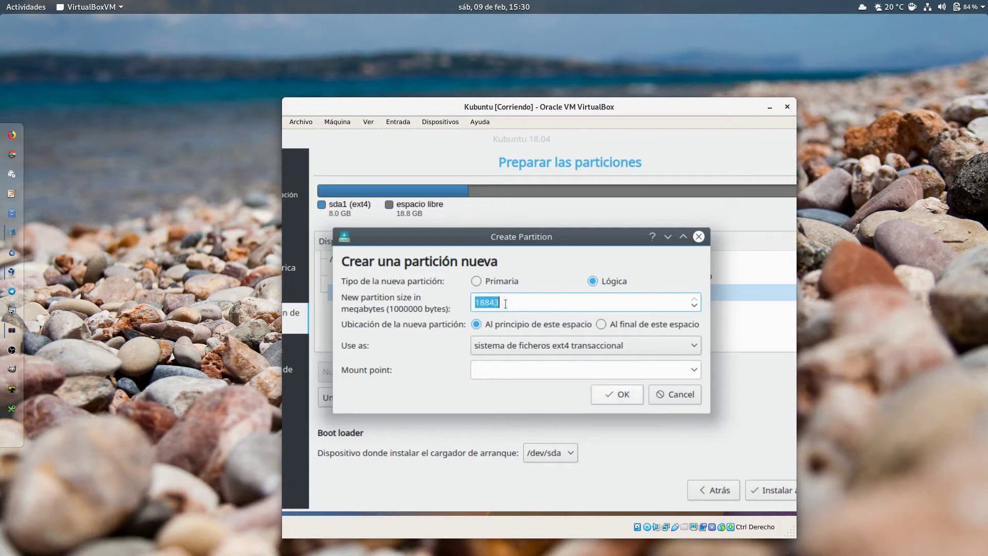
{"action": "type", "text": "2048"}
{"action": "left_click", "coordinate": [681, 349]}
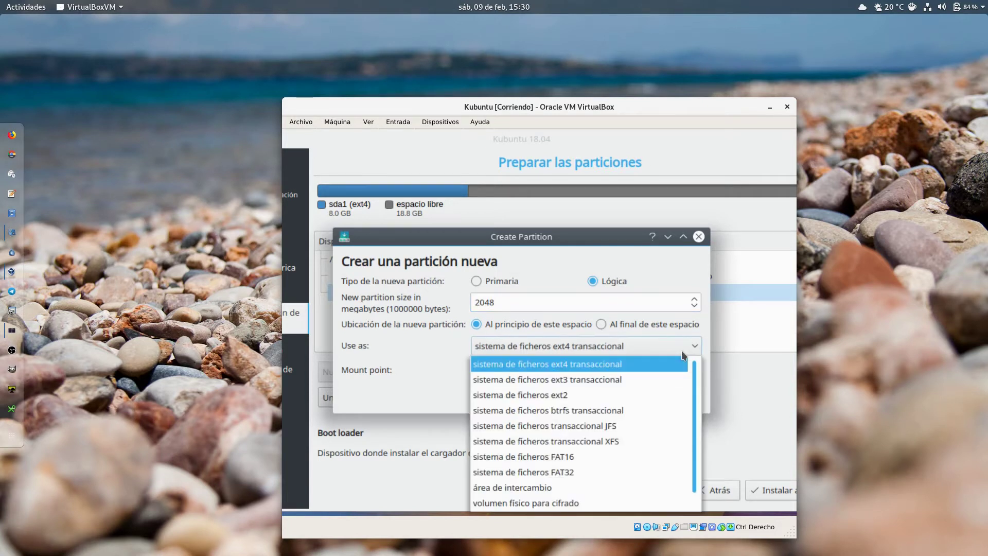
{"action": "left_click", "coordinate": [560, 486]}
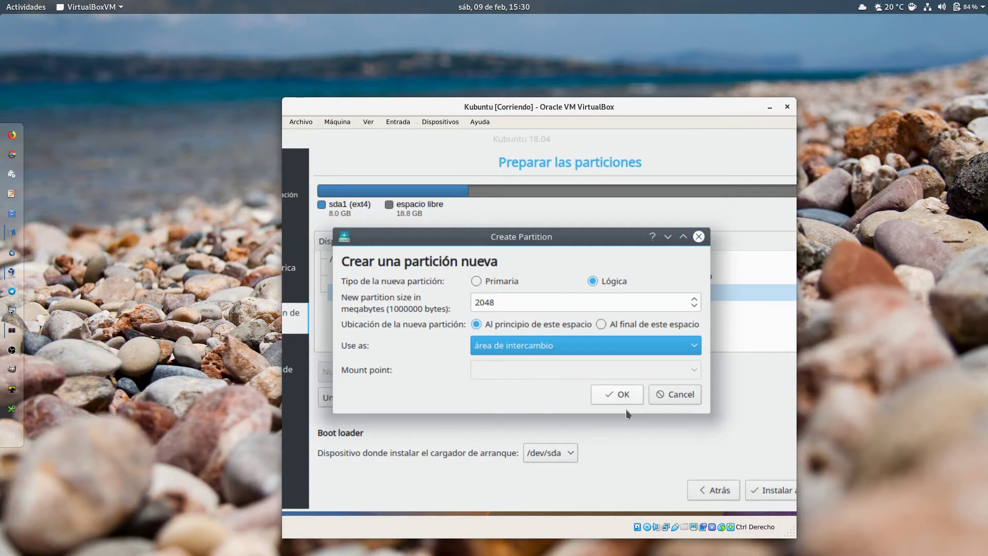
{"action": "left_click", "coordinate": [620, 394]}
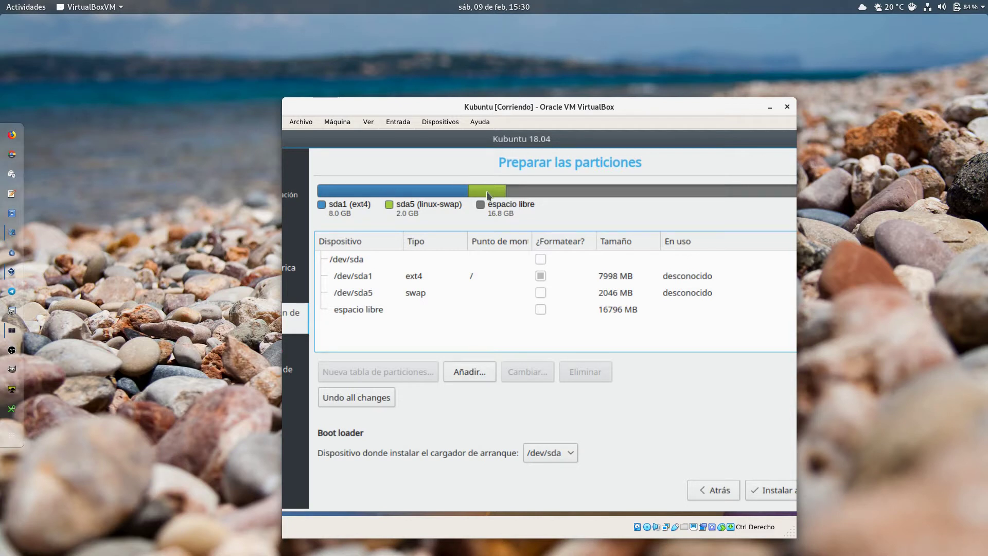
- Turn the last free space into an ext4 partition mounted at /home
{"action": "double_click", "coordinate": [359, 308]}
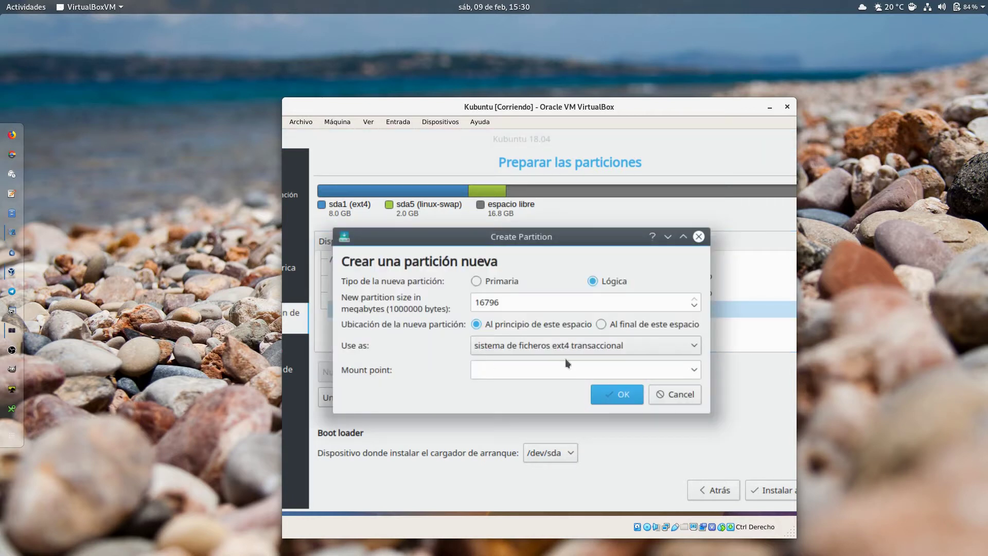
{"action": "left_click", "coordinate": [694, 347]}
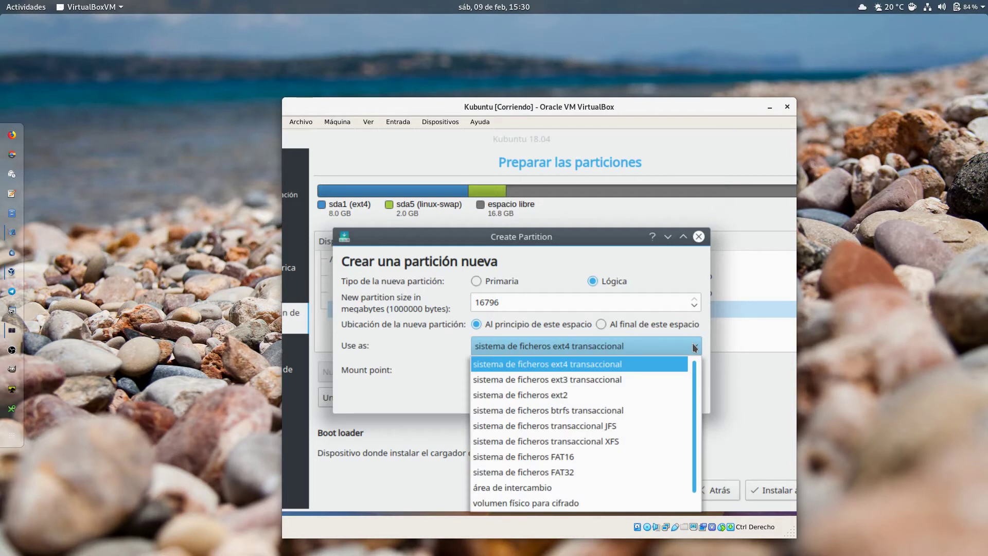
{"action": "left_click", "coordinate": [693, 344]}
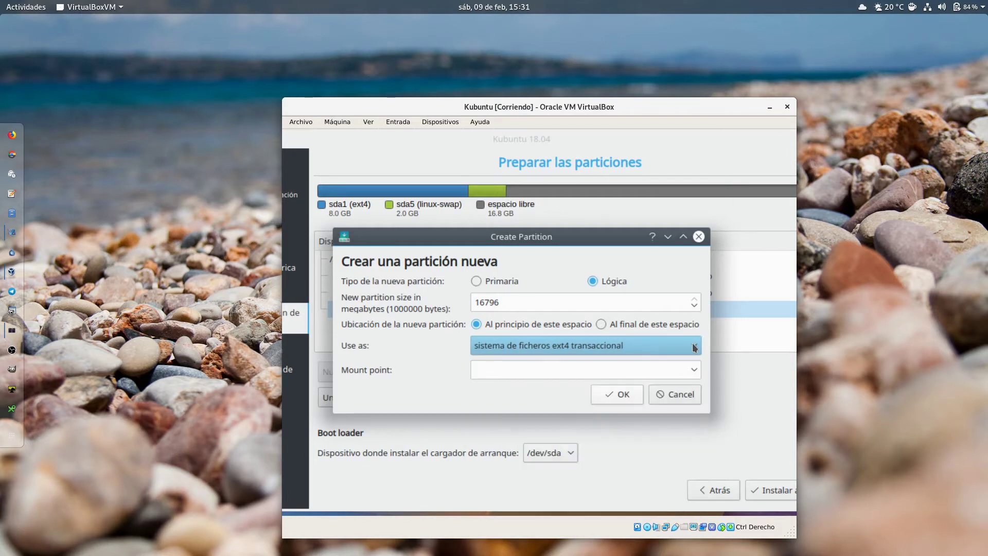
{"action": "left_click", "coordinate": [693, 366]}
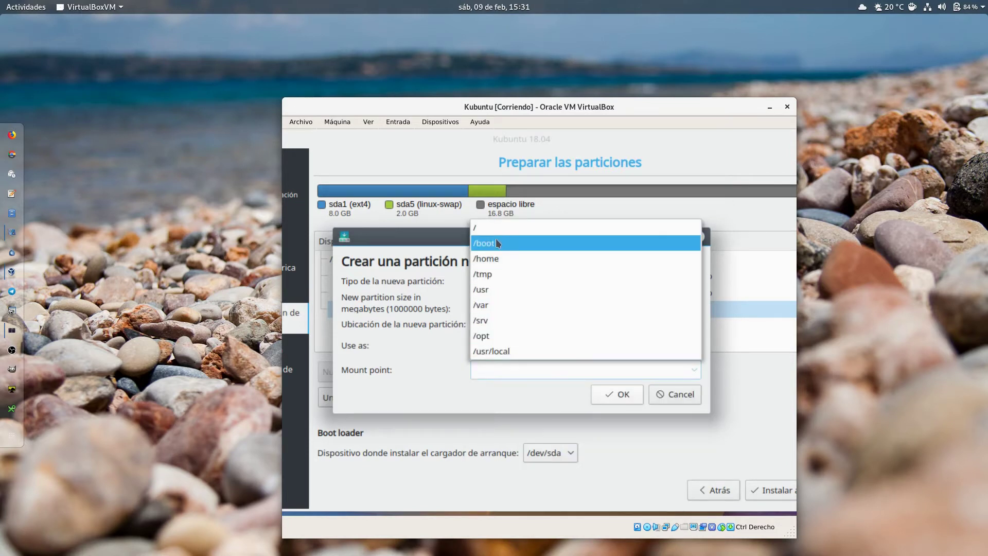
{"action": "left_click", "coordinate": [487, 258]}
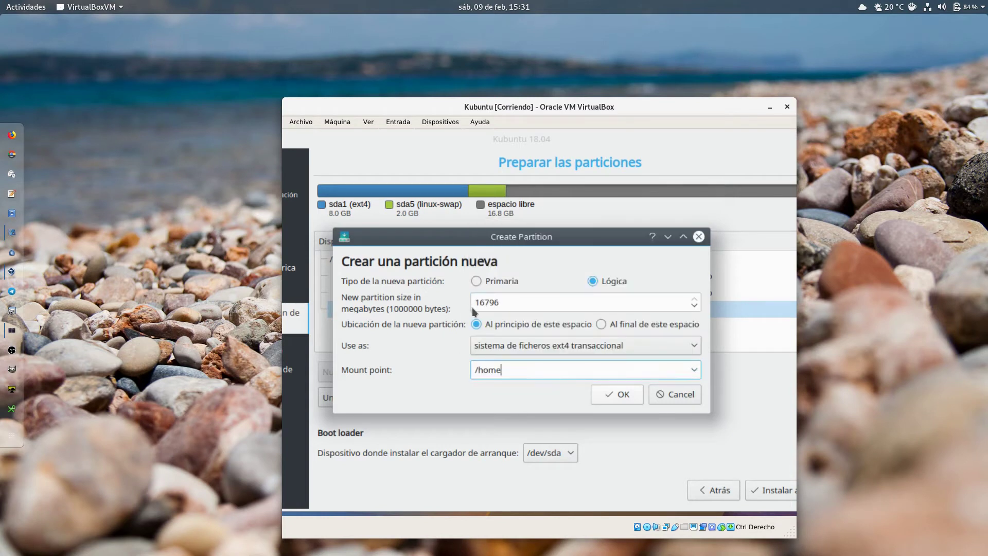
{"action": "left_click", "coordinate": [506, 303]}
{"action": "left_click", "coordinate": [616, 391]}
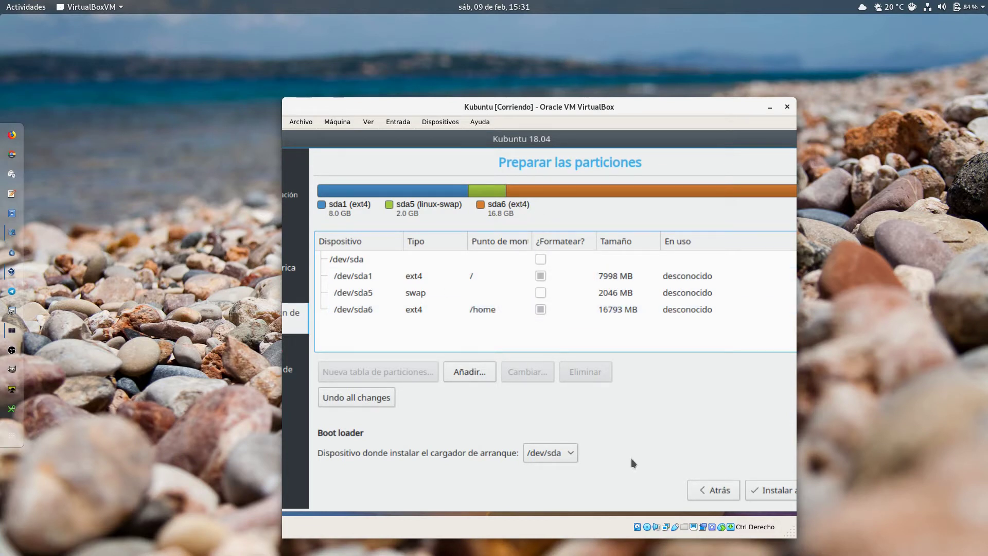
- Start the installation with Instalar ahora and confirm writing the partition changes to disk
{"action": "left_click", "coordinate": [771, 489]}
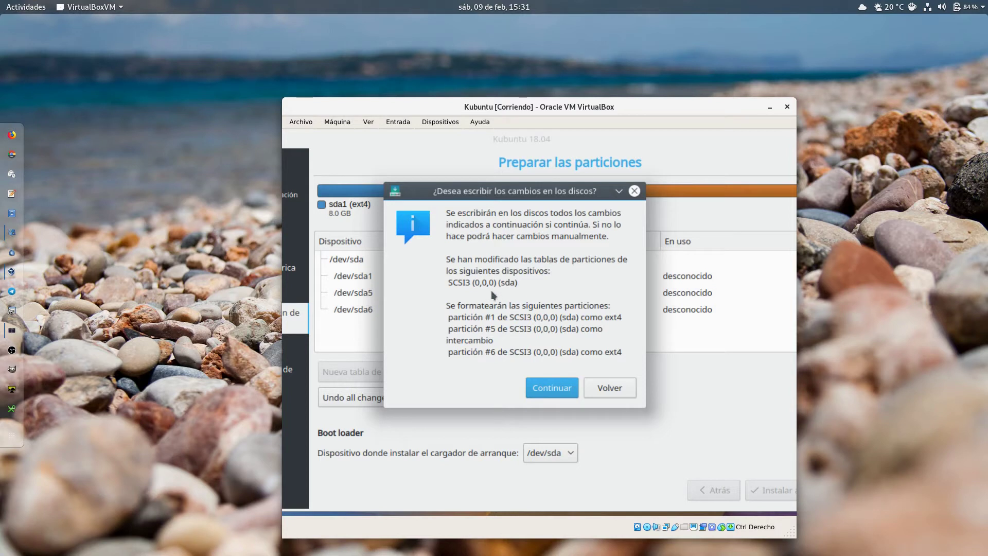
{"action": "left_click", "coordinate": [545, 388]}
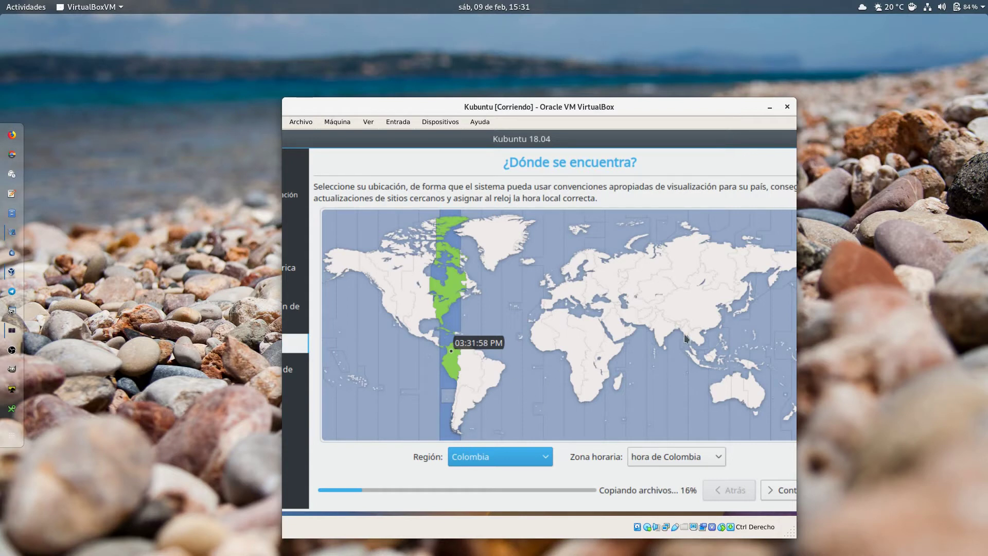
- Try Asian and Tunis time zones on the map, then set Colombia and continue
{"action": "left_click", "coordinate": [650, 288]}
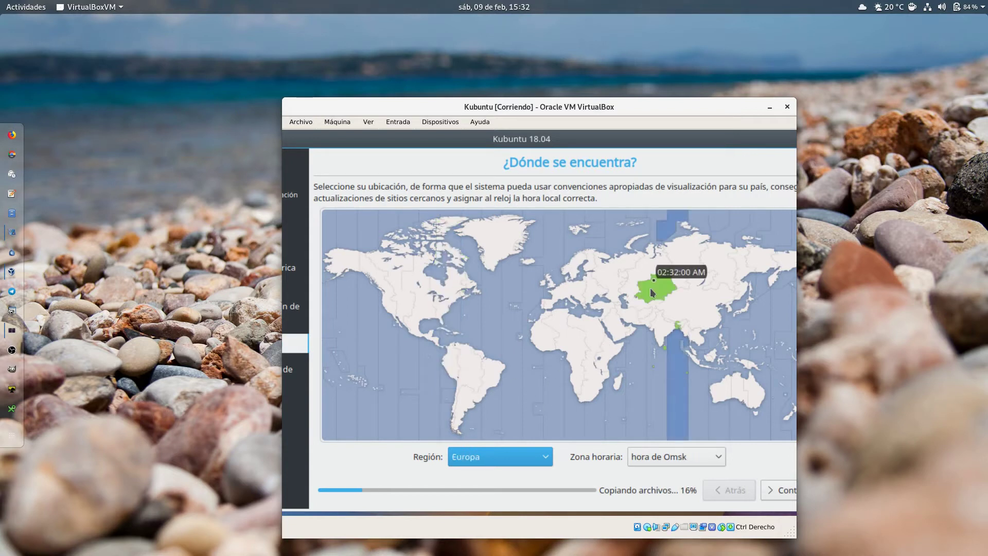
{"action": "left_click", "coordinate": [549, 335]}
{"action": "left_click", "coordinate": [564, 322]}
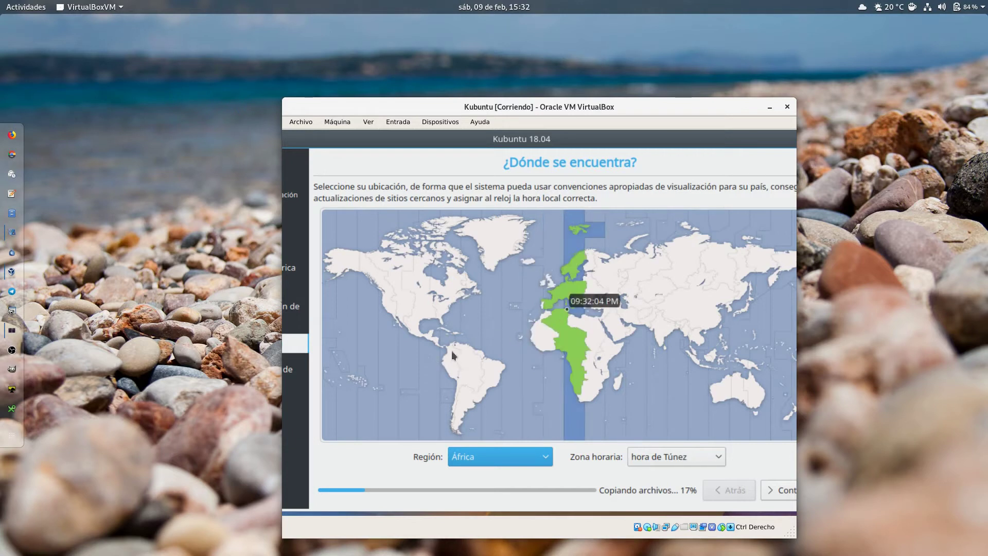
{"action": "left_click", "coordinate": [453, 354]}
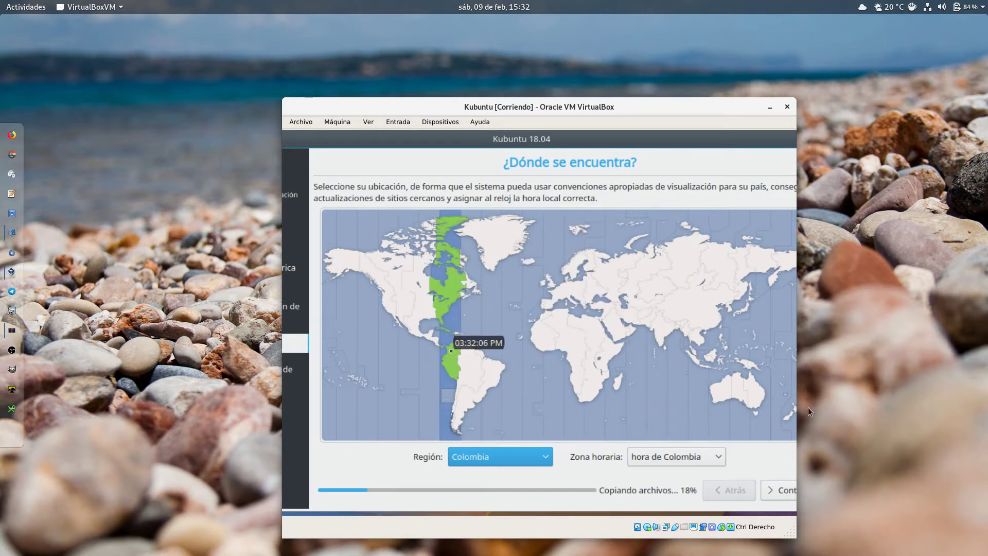
{"action": "left_click", "coordinate": [779, 493]}
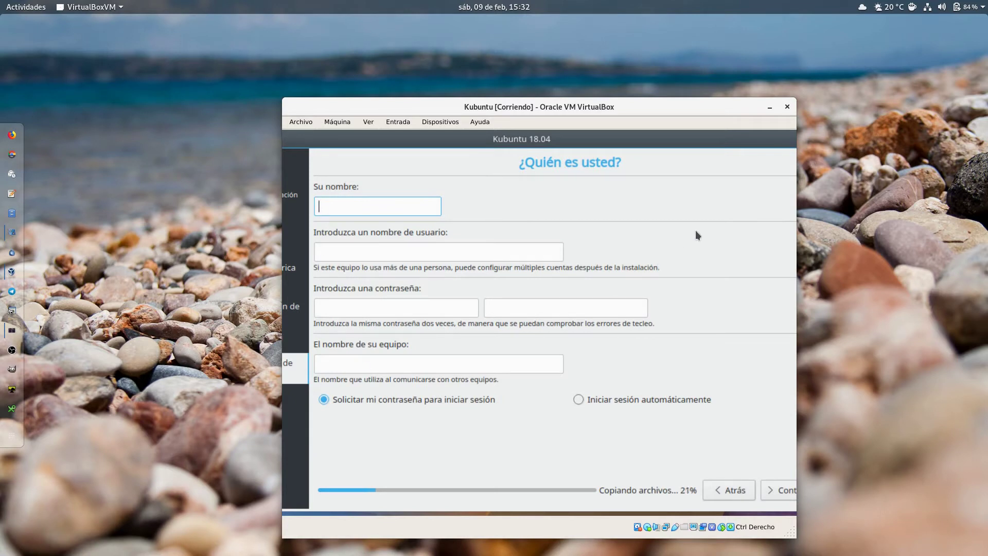
- Enter the full name, username and password twice, and change the computer name suffix to kubuntu
{"action": "type", "text": "Manuel C"}
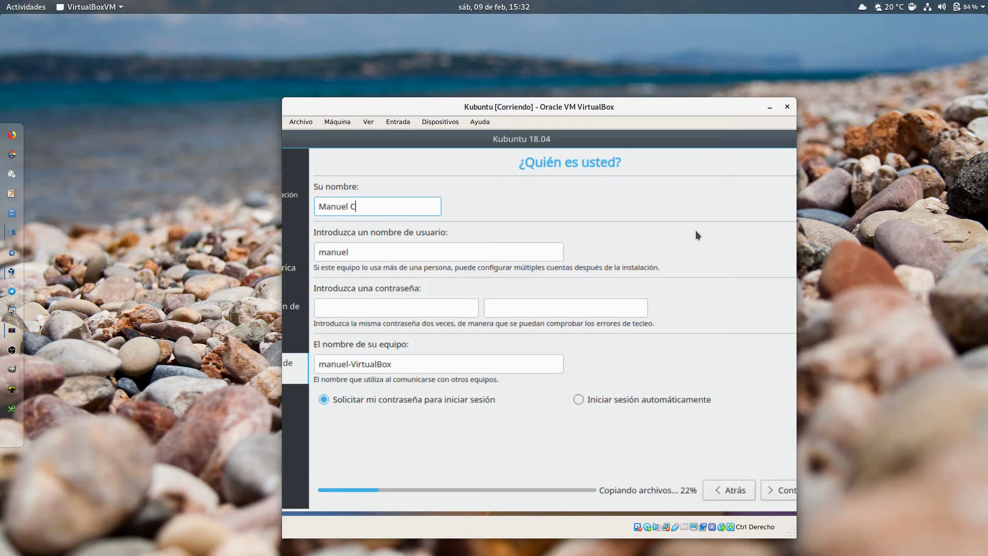
{"action": "type", "text": "abrera Caballero"}
{"action": "key", "text": "Tab"}
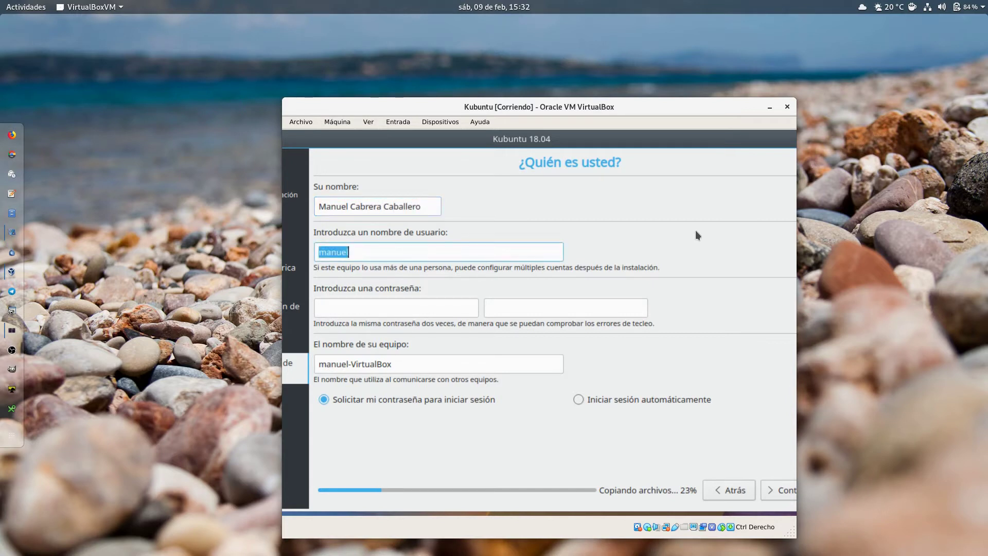
{"action": "type", "text": "driveme"}
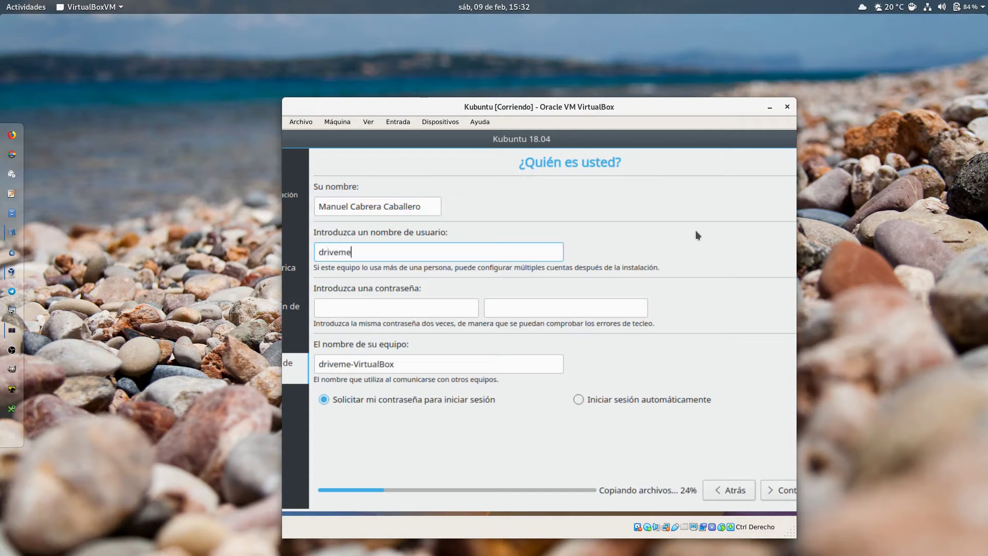
{"action": "type", "text": "ca"}
{"action": "left_click", "coordinate": [440, 308]}
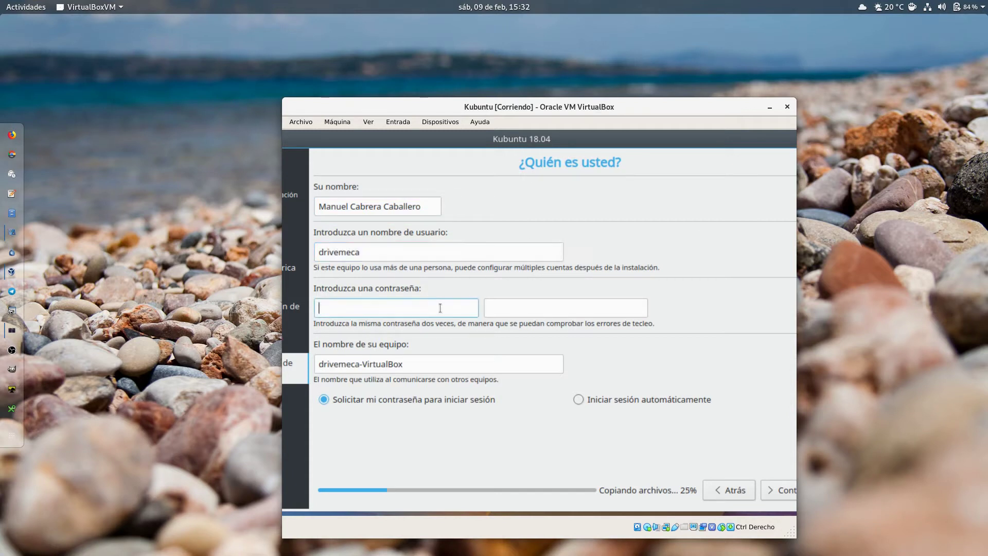
{"action": "type", "text": "**********"}
{"action": "key", "text": "Tab"}
{"action": "type", "text": "******"}
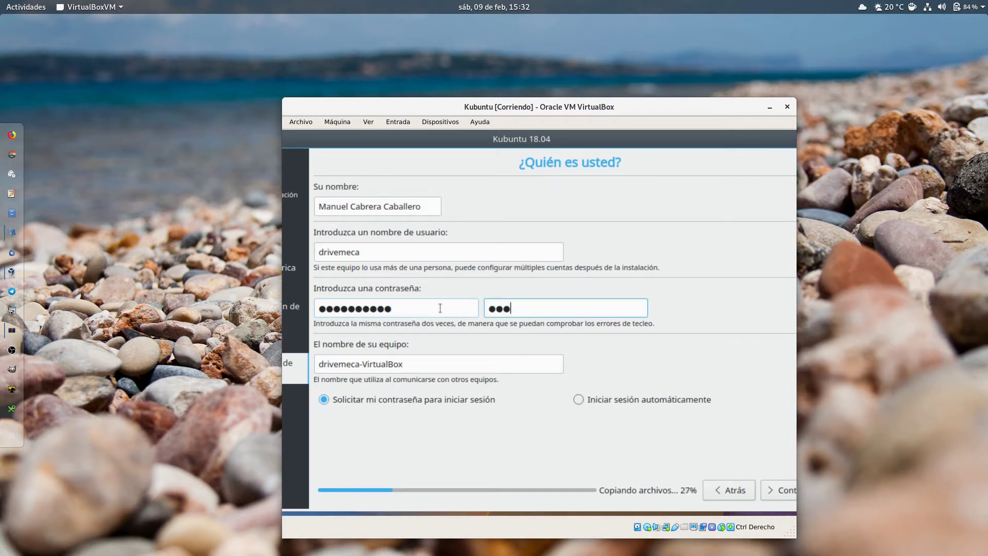
{"action": "type", "text": "****"}
{"action": "double_click", "coordinate": [381, 363]}
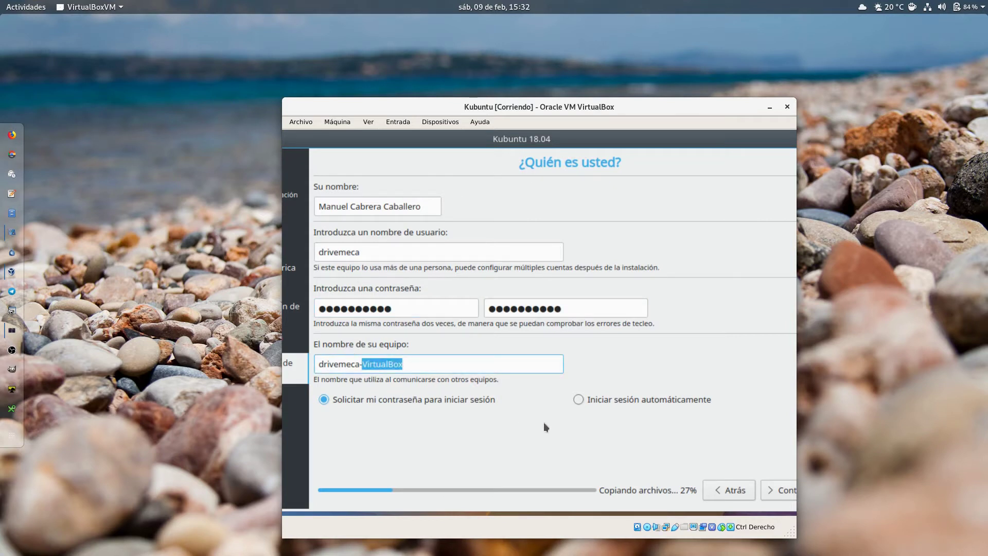
{"action": "type", "text": "kub"}
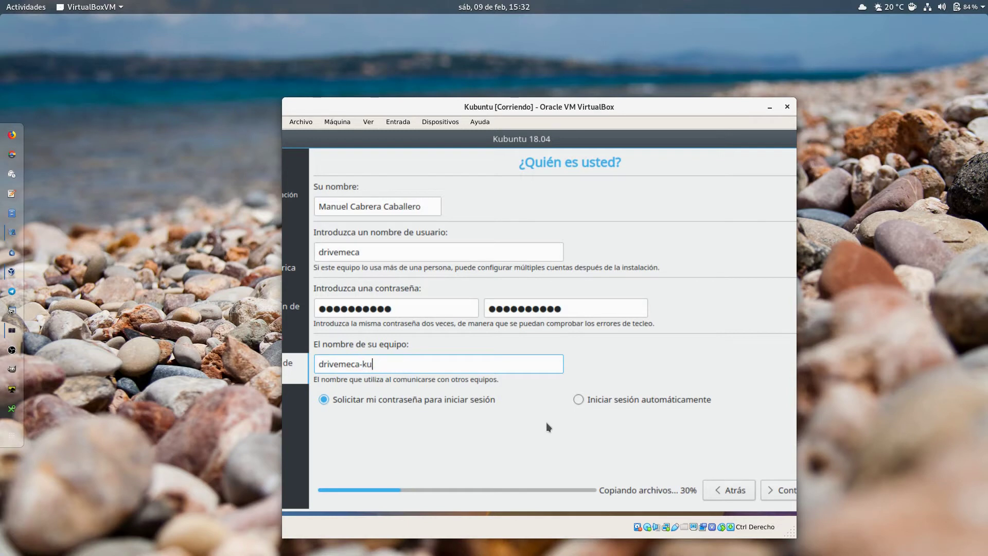
{"action": "type", "text": "untu"}
- Submit the account details and, once installation finishes, choose Reiniciar ahora
{"action": "left_click", "coordinate": [780, 490]}
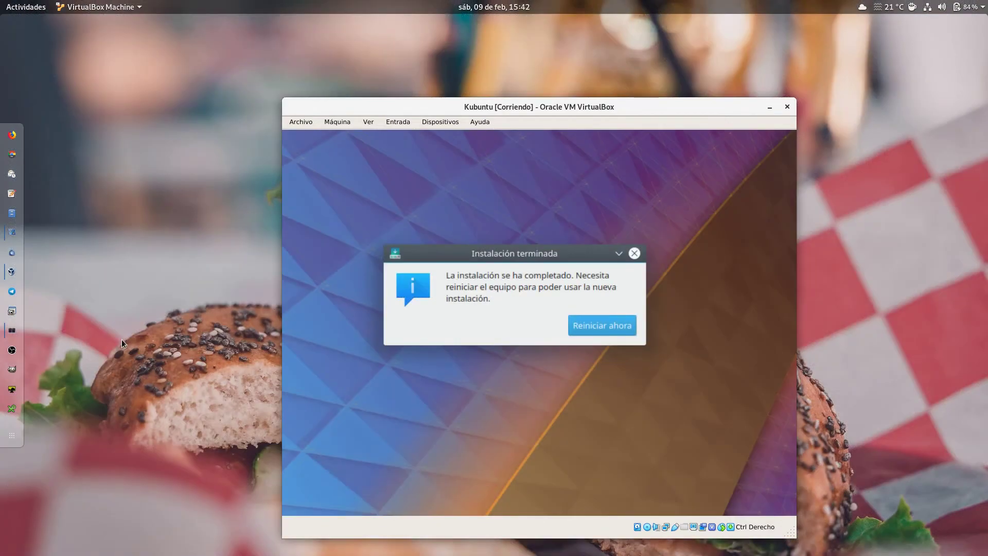
{"action": "left_click", "coordinate": [621, 330]}
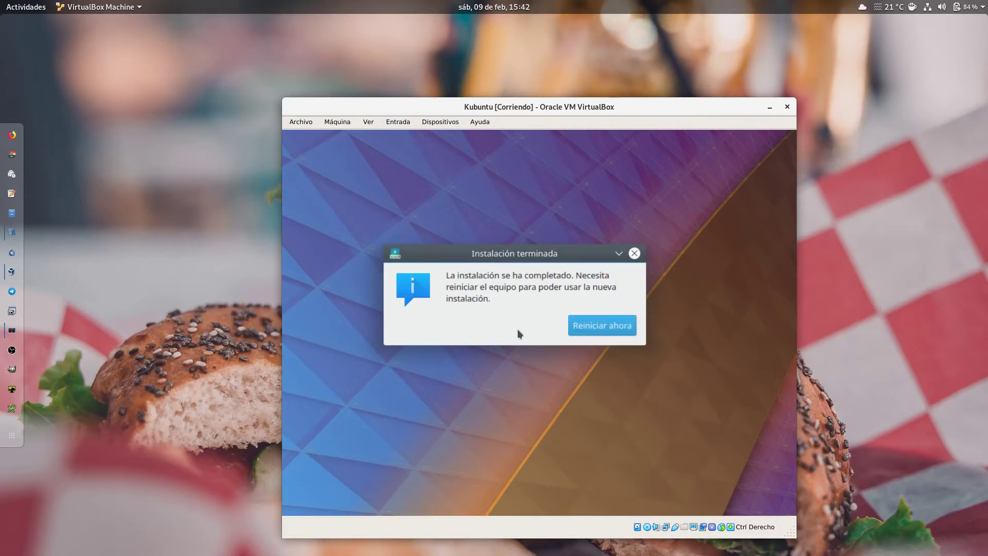
{"action": "left_click", "coordinate": [577, 332]}
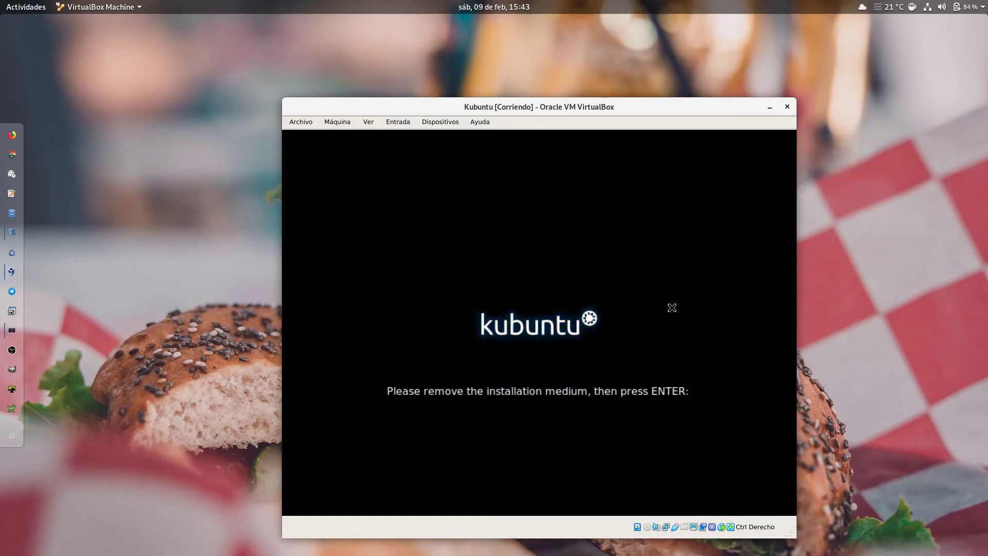
- Continue the reboot past the remove-medium prompt and log in with the account password
{"action": "key", "text": "Return"}
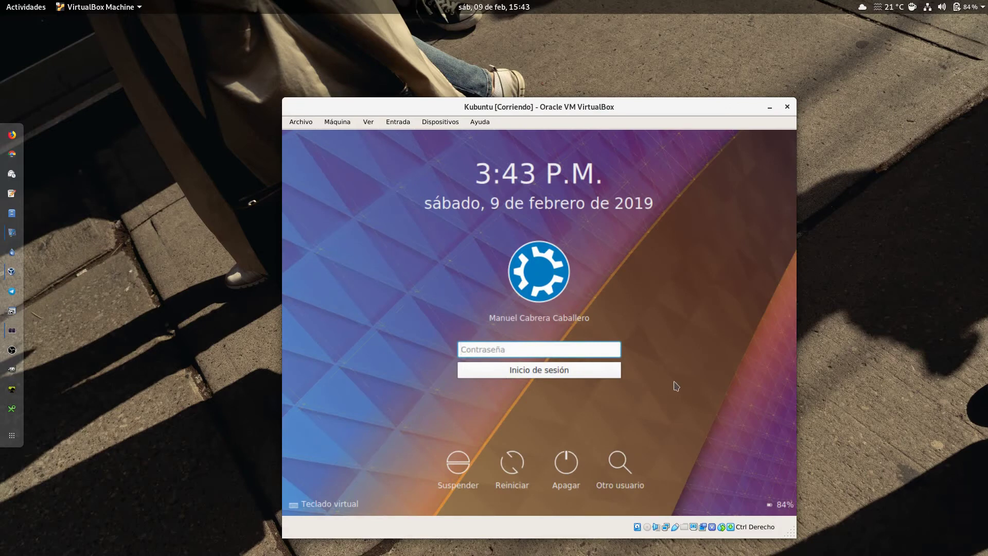
{"action": "type", "text": "**********"}
{"action": "key", "text": "Return"}
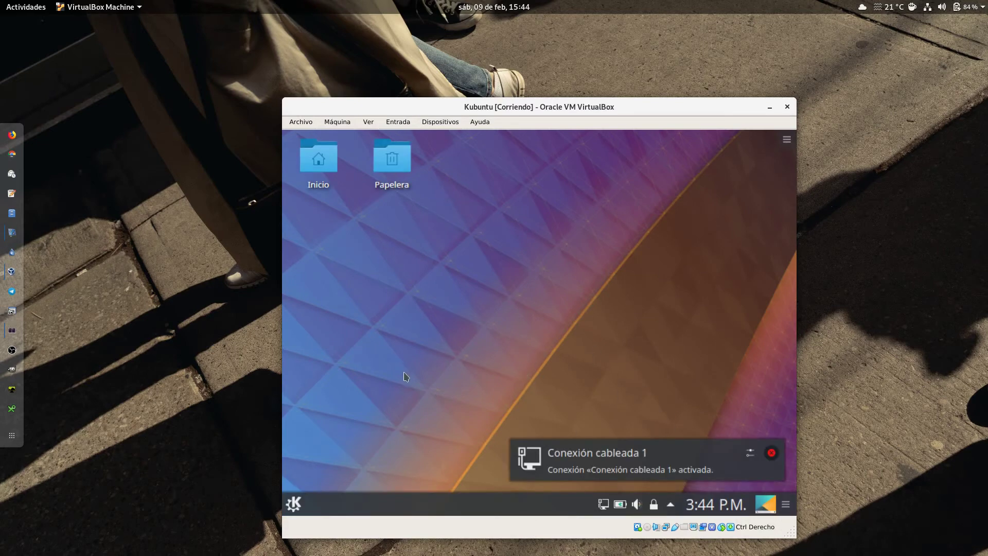
- Dismiss the wired-connection notice and launch Pantallas by searching 'panta' in the launcher
{"action": "left_click", "coordinate": [773, 454]}
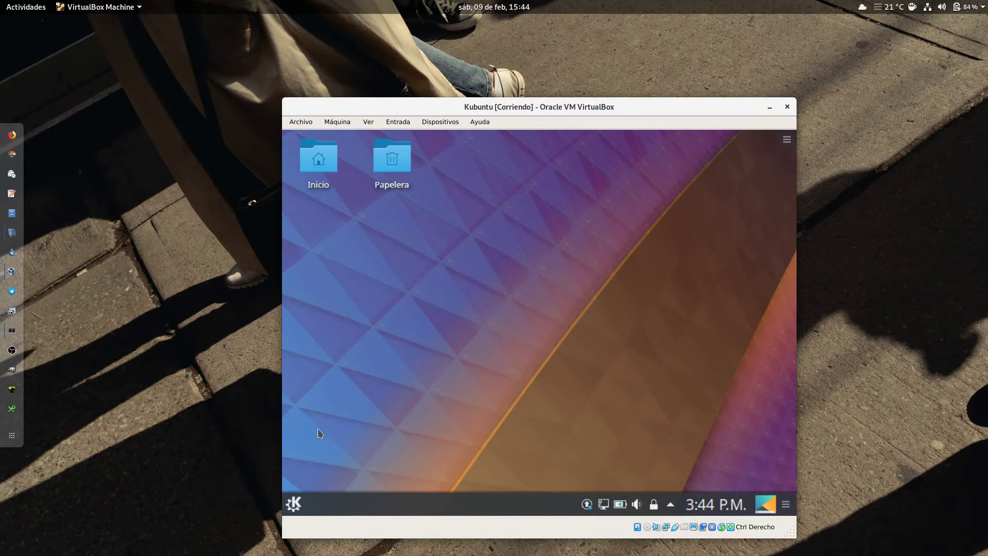
{"action": "left_click", "coordinate": [294, 504]}
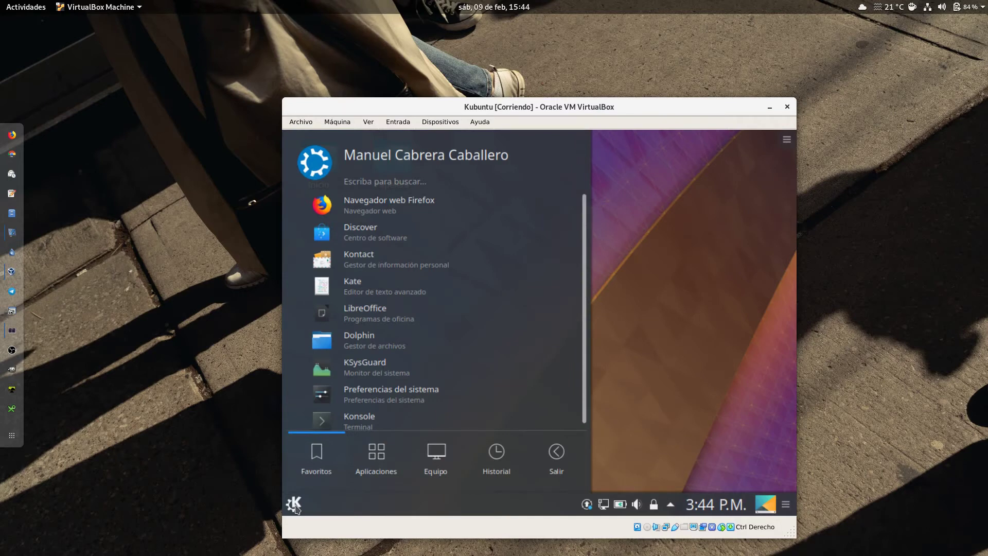
{"action": "type", "text": "panta"}
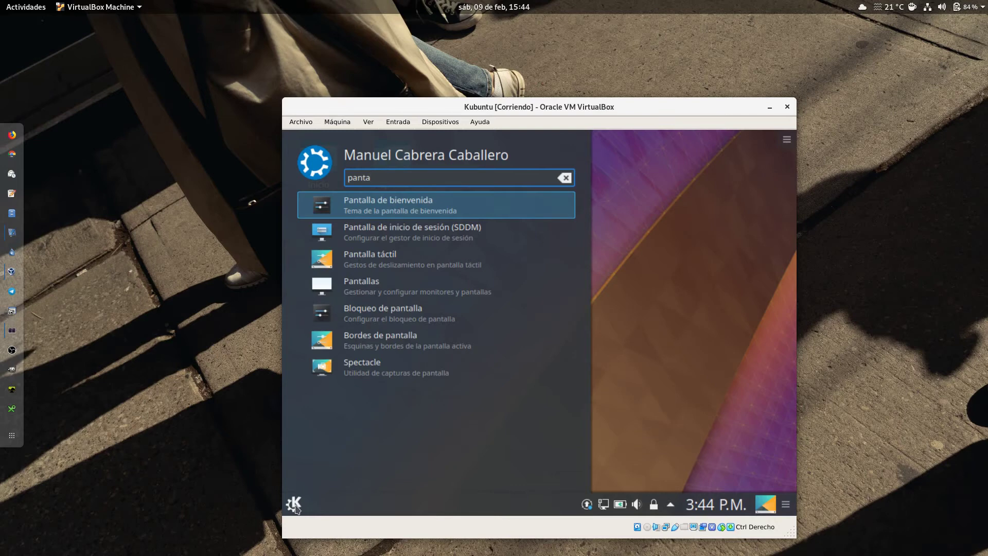
{"action": "left_click", "coordinate": [413, 285]}
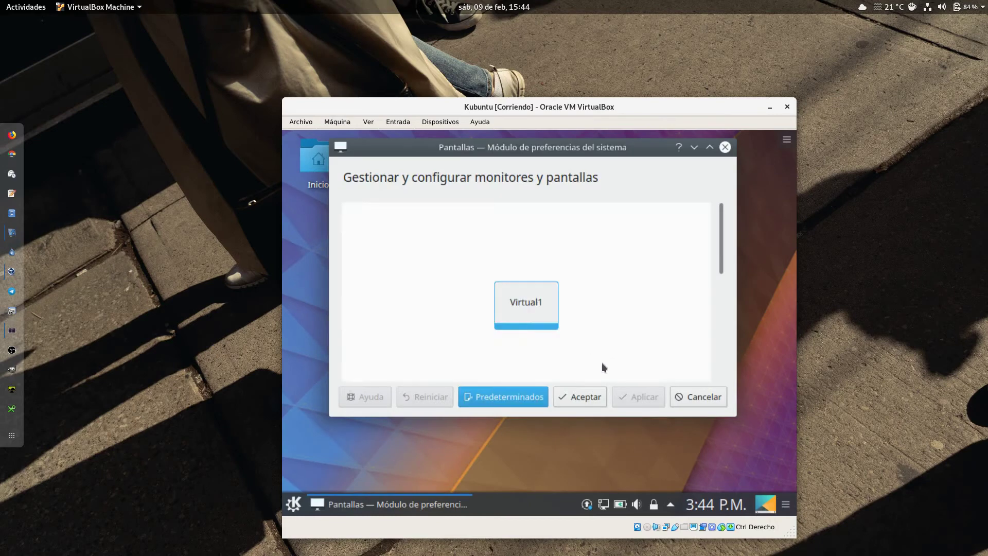
- Apply a 1360x768 screen resolution in Pantallas
{"action": "scroll", "coordinate": [684, 279], "scroll_direction": "down", "scroll_amount": 5}
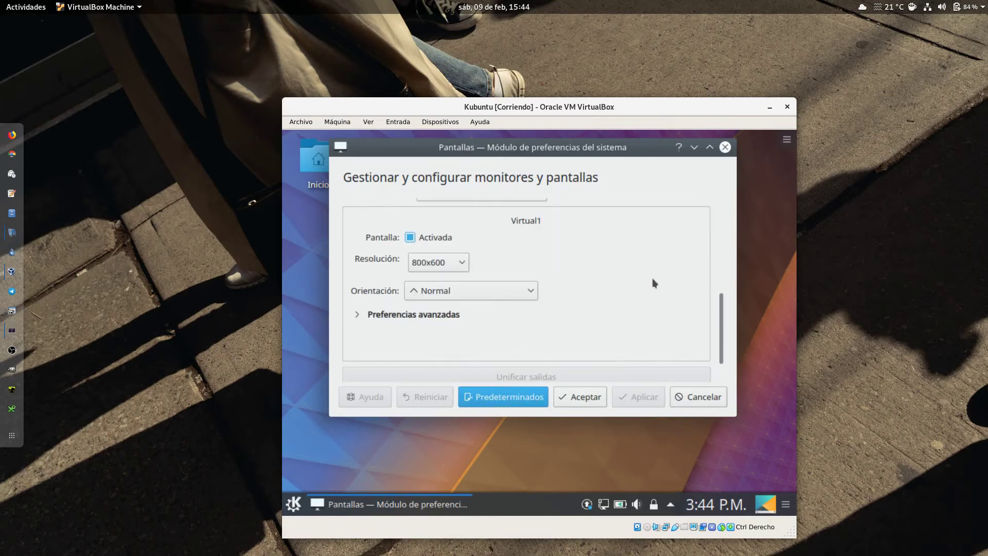
{"action": "left_click", "coordinate": [455, 262]}
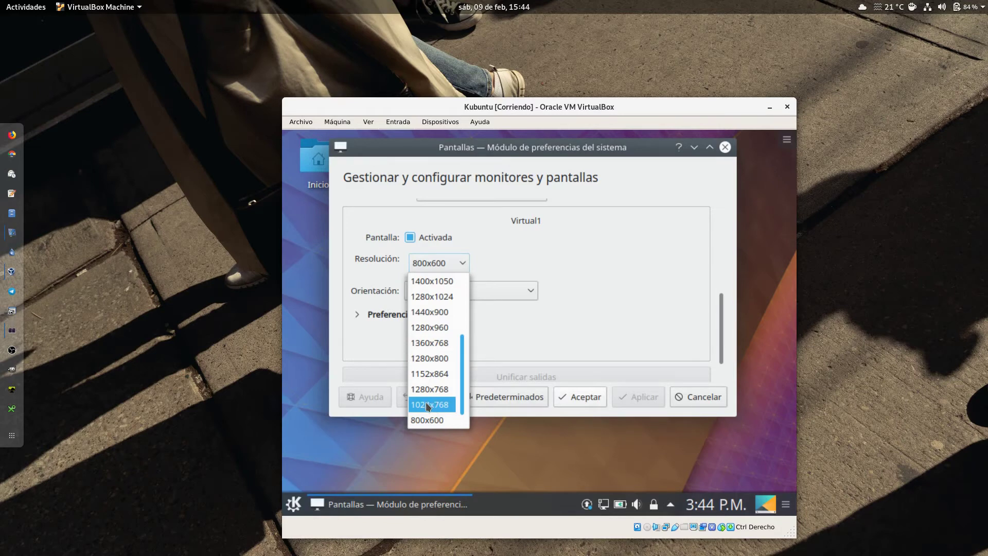
{"action": "left_click", "coordinate": [433, 344]}
{"action": "left_click", "coordinate": [620, 397]}
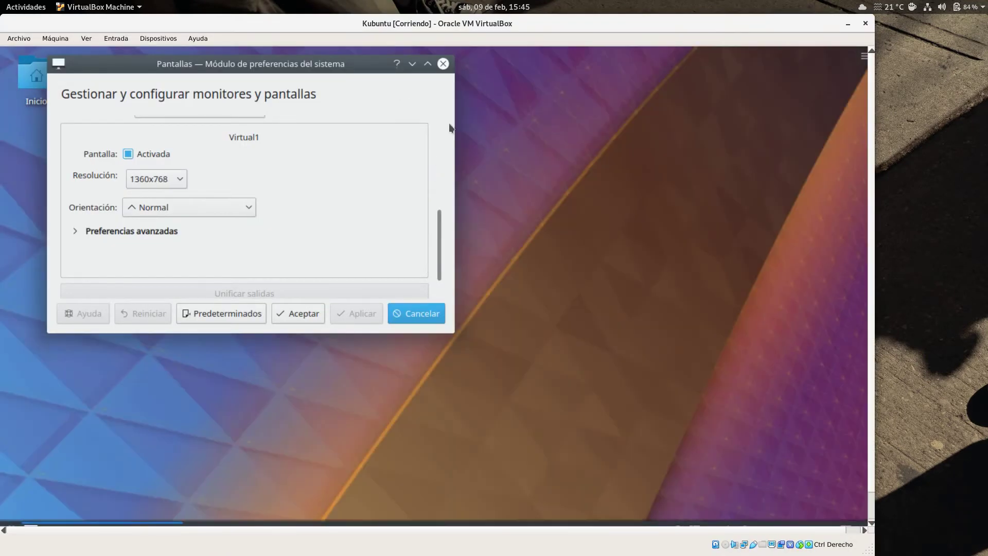
{"action": "left_click_drag", "start_coordinate": [438, 24], "coordinate": [516, 31]}
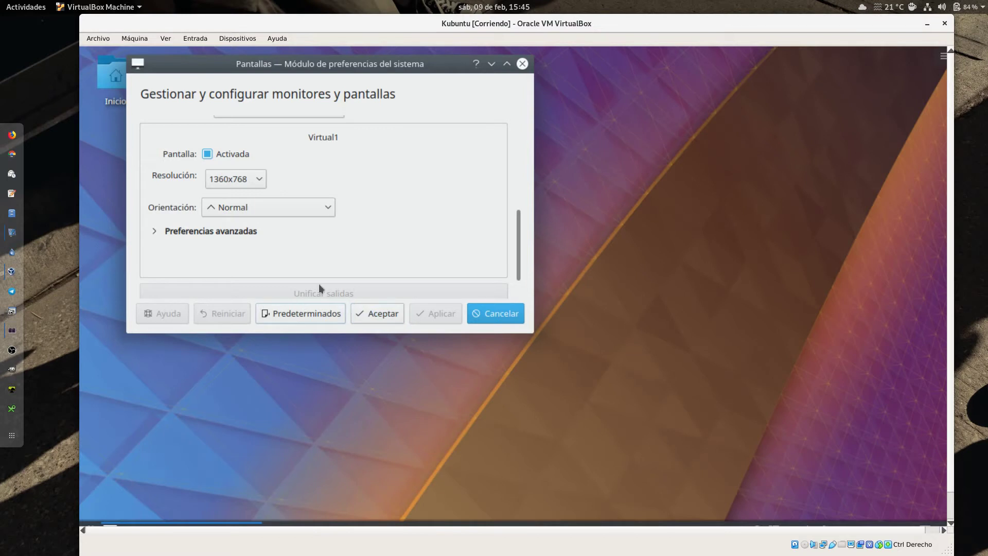
- Switch the resolution to 1024x768, apply it and close Pantallas with Aceptar
{"action": "left_click", "coordinate": [259, 179]}
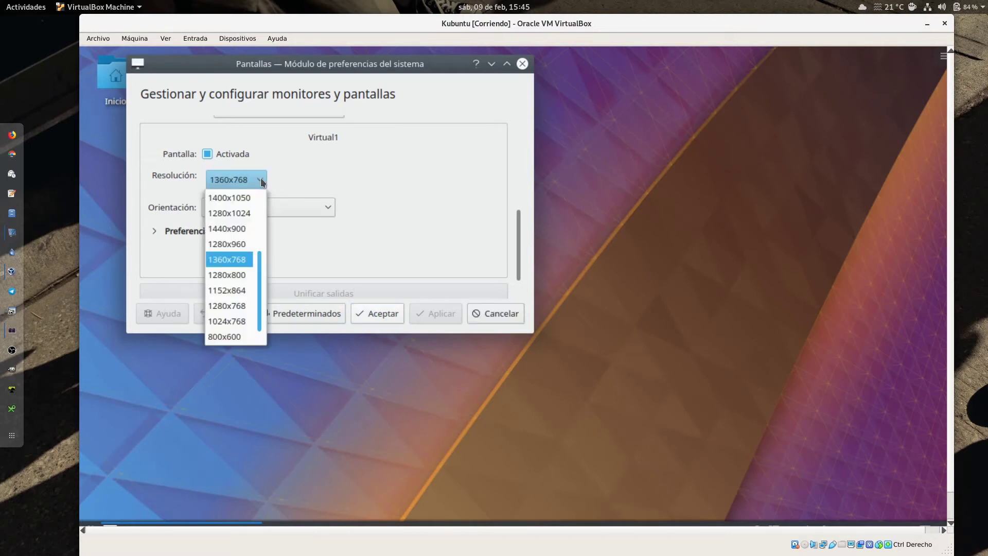
{"action": "scroll", "coordinate": [233, 309], "scroll_direction": "down", "scroll_amount": 1}
{"action": "left_click", "coordinate": [230, 306]}
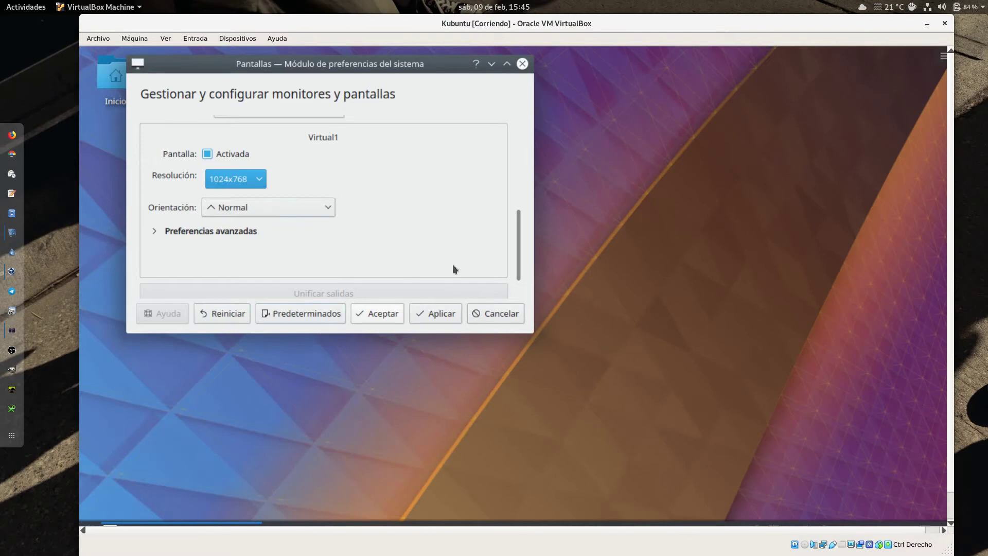
{"action": "left_click", "coordinate": [437, 315]}
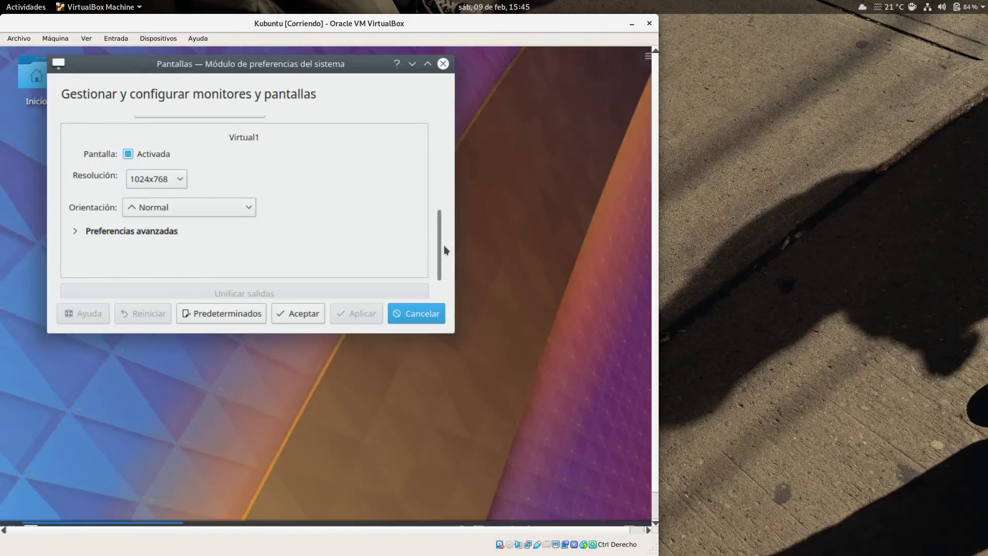
{"action": "left_click_drag", "start_coordinate": [298, 23], "coordinate": [455, 23]}
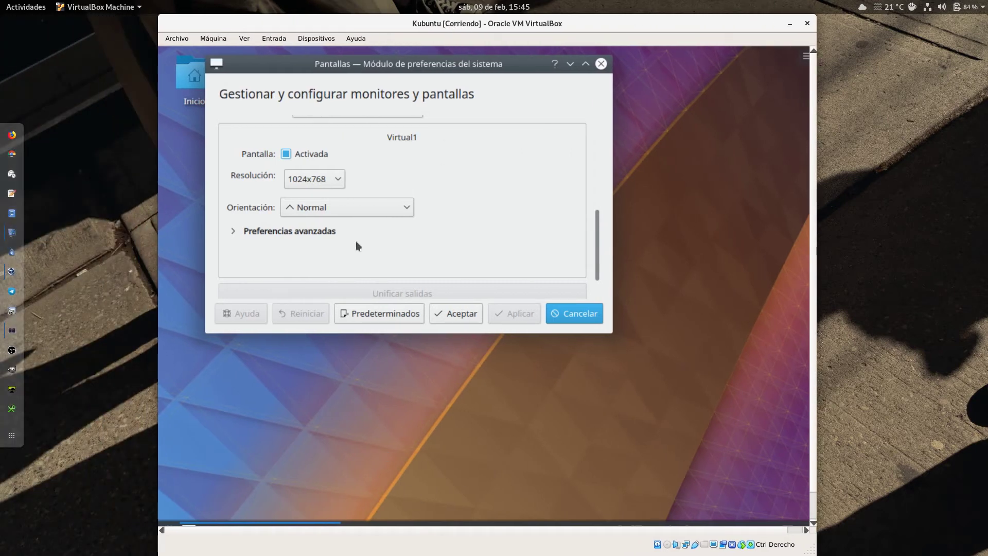
{"action": "left_click", "coordinate": [461, 314]}
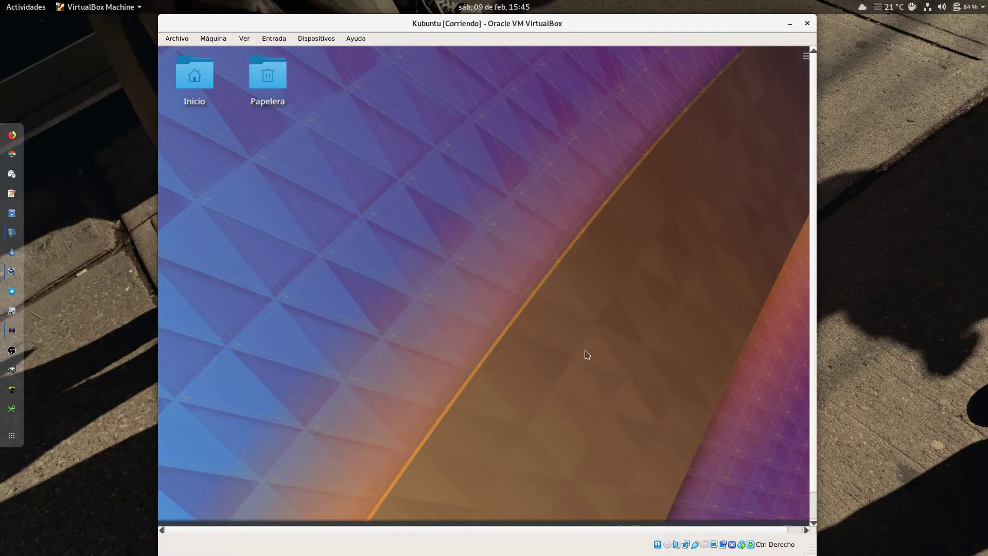
- Reveal the guest panel, view the 426 available updates, then open the application launcher
{"action": "left_click", "coordinate": [813, 507]}
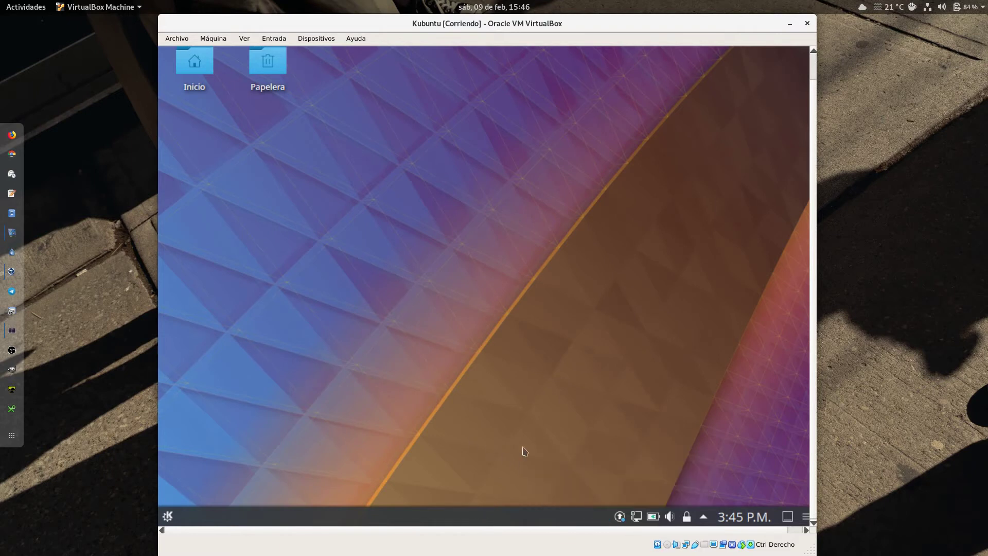
{"action": "left_click", "coordinate": [620, 516]}
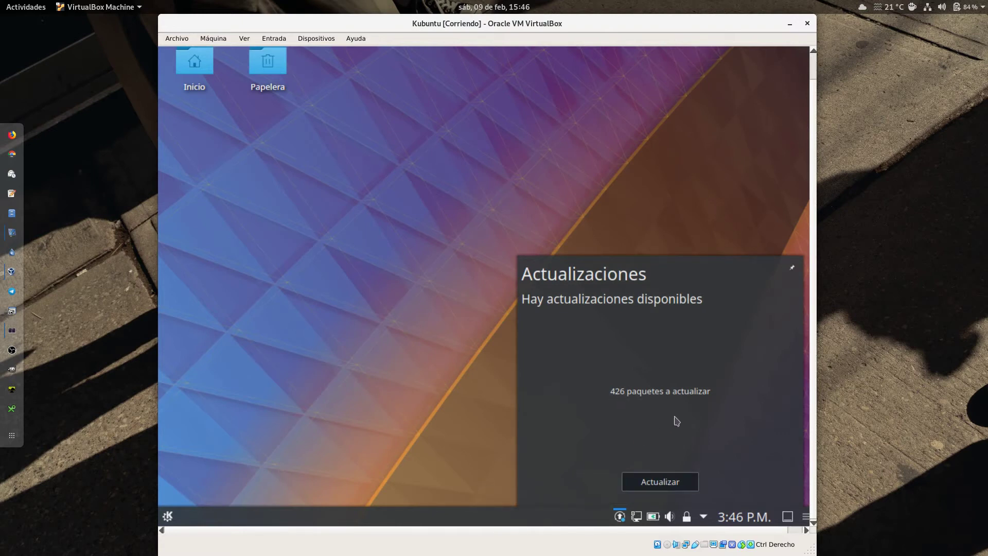
{"action": "left_click", "coordinate": [382, 342]}
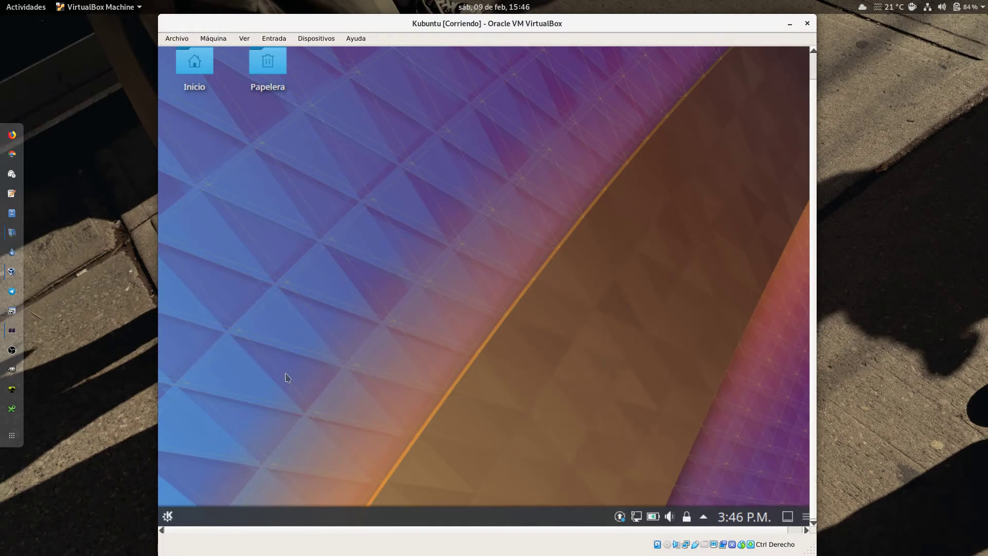
{"action": "left_click", "coordinate": [169, 517]}
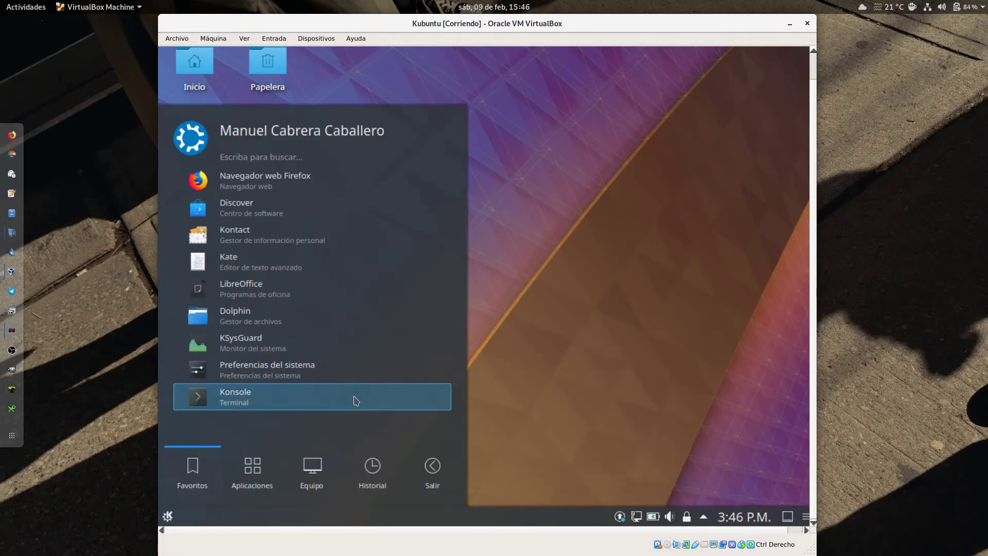
- Launch Konsole, enlarge its window, and refresh package lists with 'sudo apt update'
{"action": "left_click", "coordinate": [355, 402]}
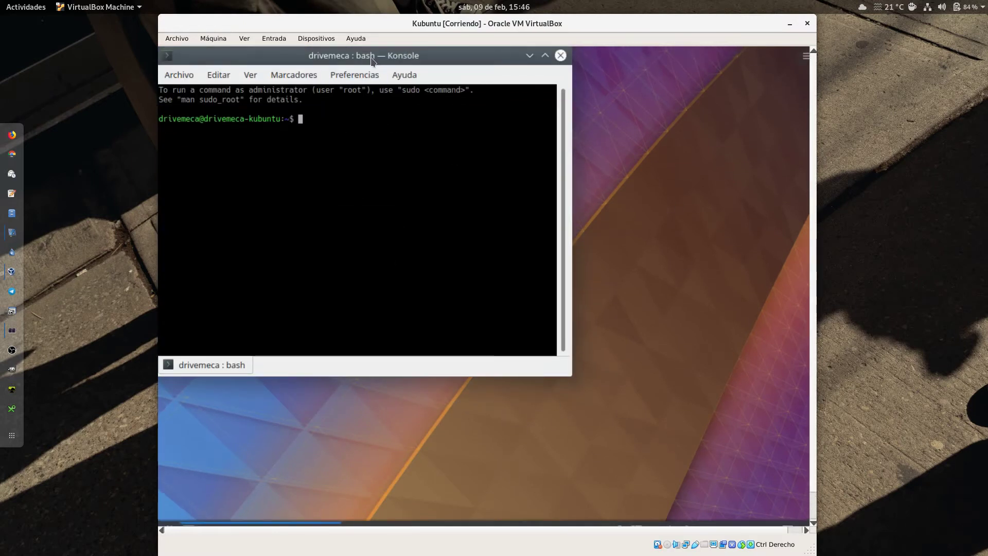
{"action": "left_click_drag", "start_coordinate": [426, 102], "coordinate": [512, 182]}
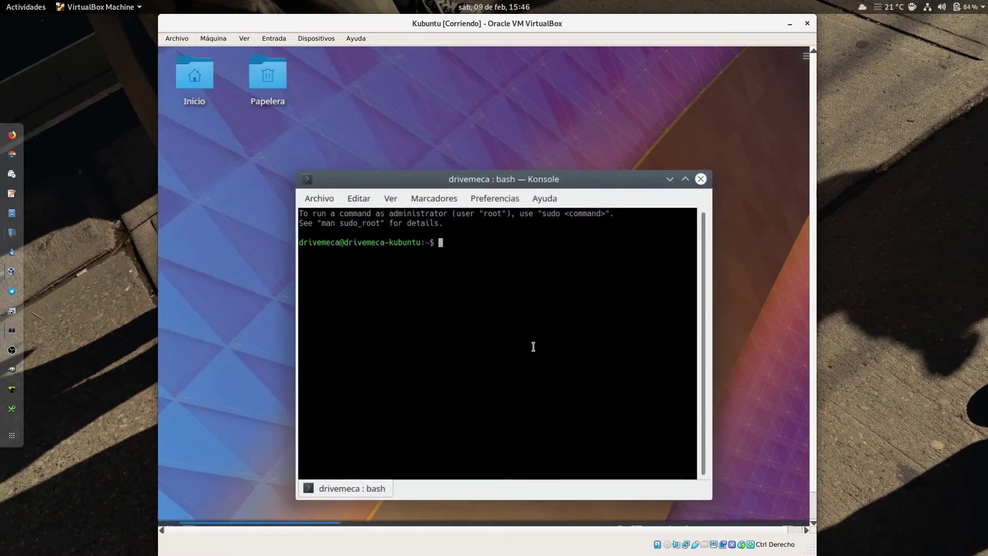
{"action": "left_click_drag", "start_coordinate": [453, 180], "coordinate": [381, 151]}
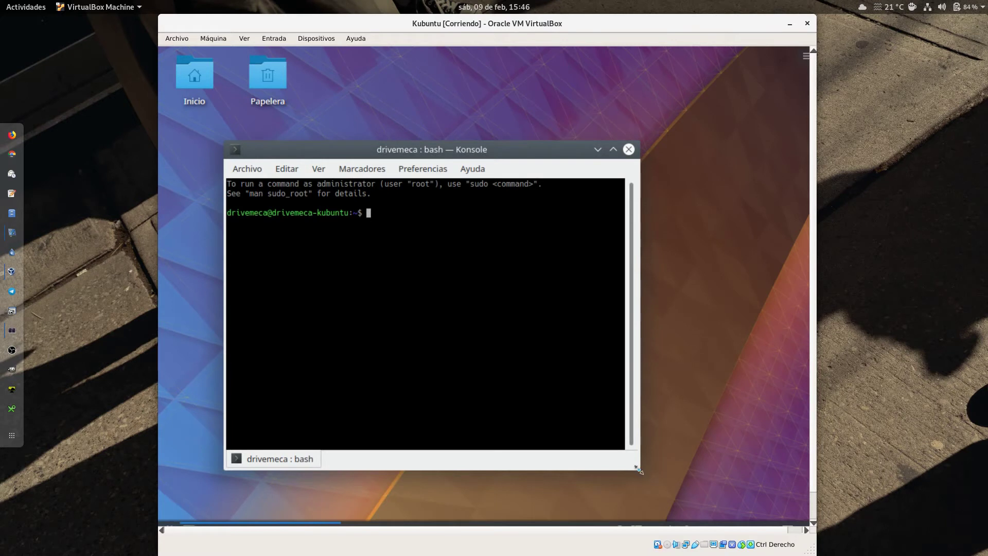
{"action": "left_click_drag", "start_coordinate": [640, 469], "coordinate": [733, 495]}
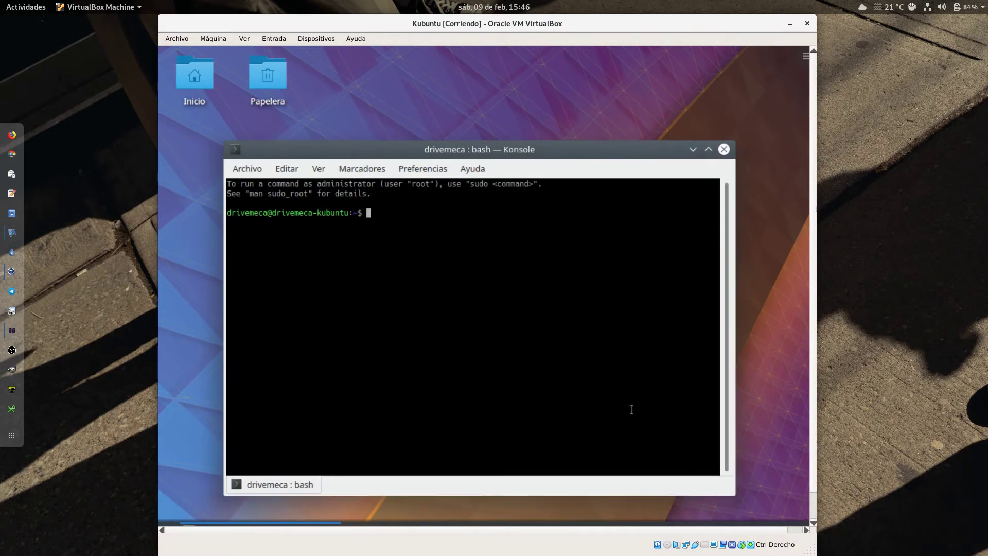
{"action": "type", "text": "sudo apt update"}
{"action": "key", "text": "Return"}
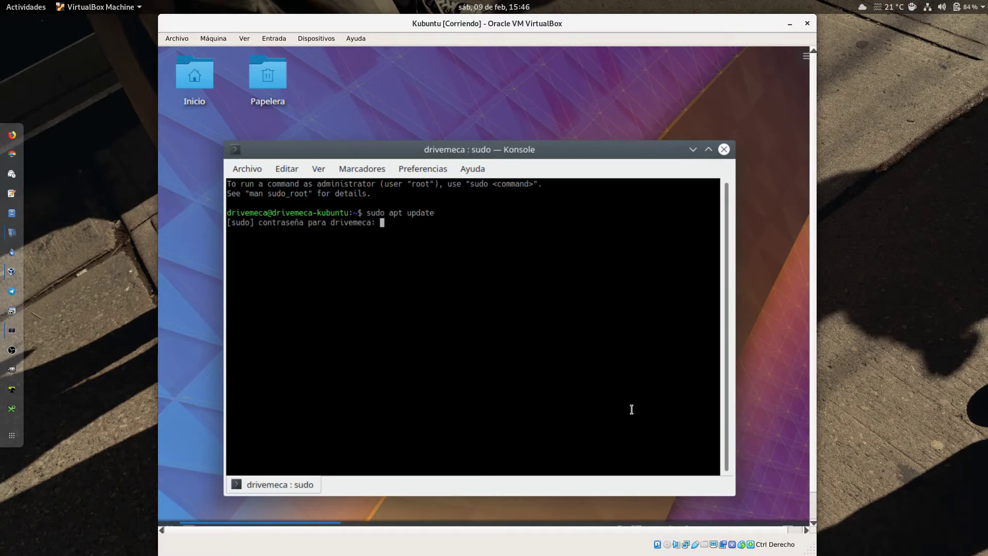
{"action": "key", "text": "Return"}
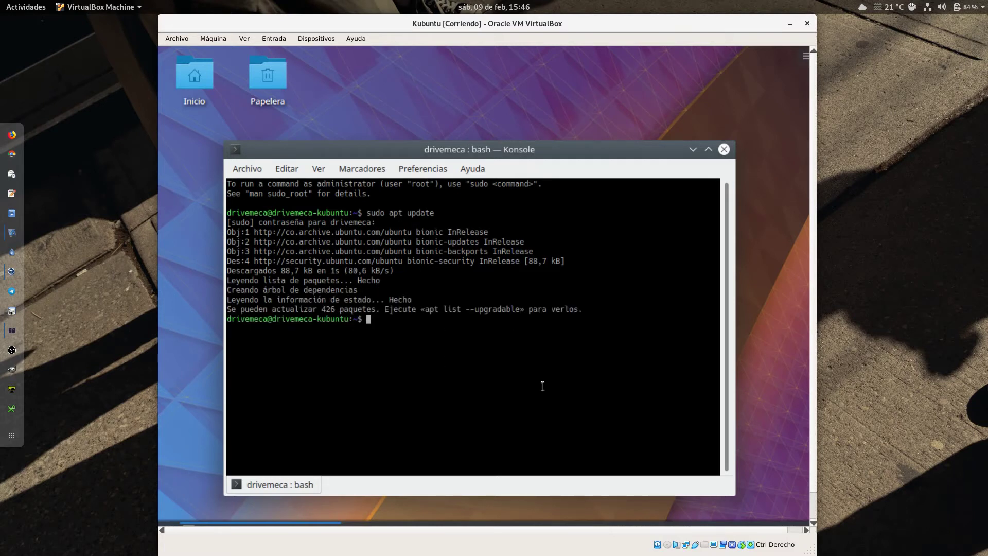
- Edit the recalled command into 'sudo apt dist-upgrade' and run it
{"action": "key", "text": "Up"}
{"action": "key", "text": "BackSpace"}
{"action": "key", "text": "BackSpace"}
{"action": "key", "text": "BackSpace"}
{"action": "key", "text": "BackSpace"}
{"action": "key", "text": "BackSpace"}
{"action": "key", "text": "BackSpace"}
{"action": "type", "text": "dist-upgrade"}
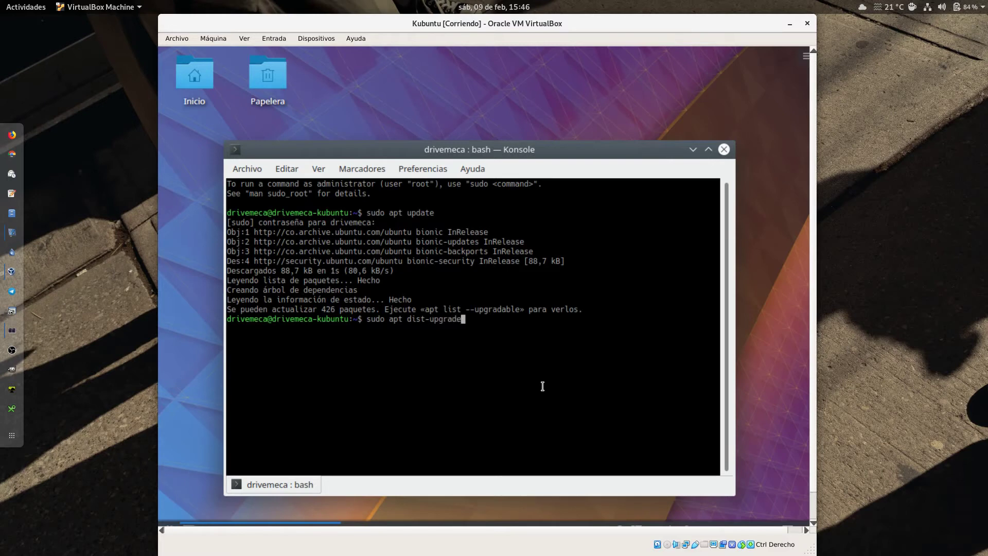
{"action": "key", "text": "Return"}
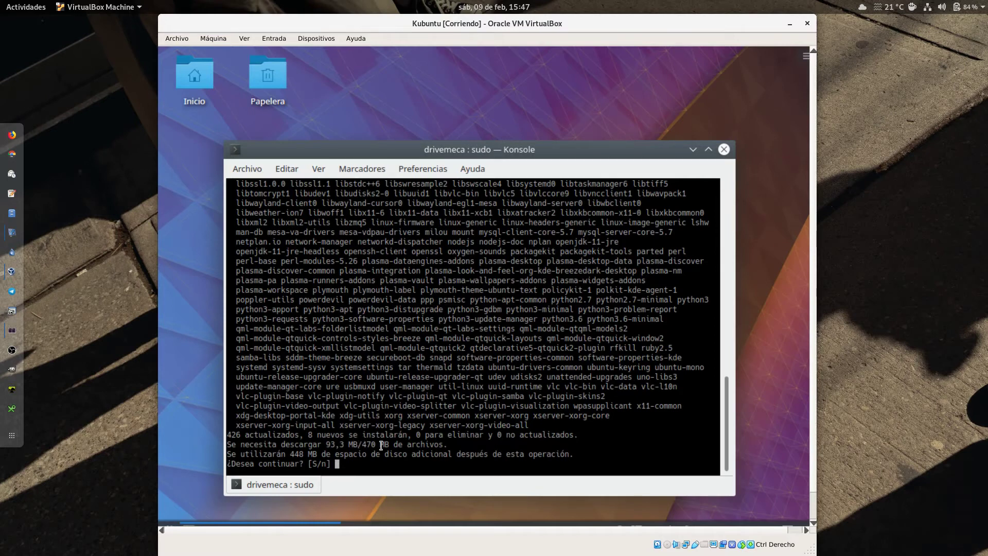
- Confirm the 426-package upgrade with 's', then restart the guest with 'sudo reboot'
{"action": "type", "text": "s"}
{"action": "key", "text": "Return"}
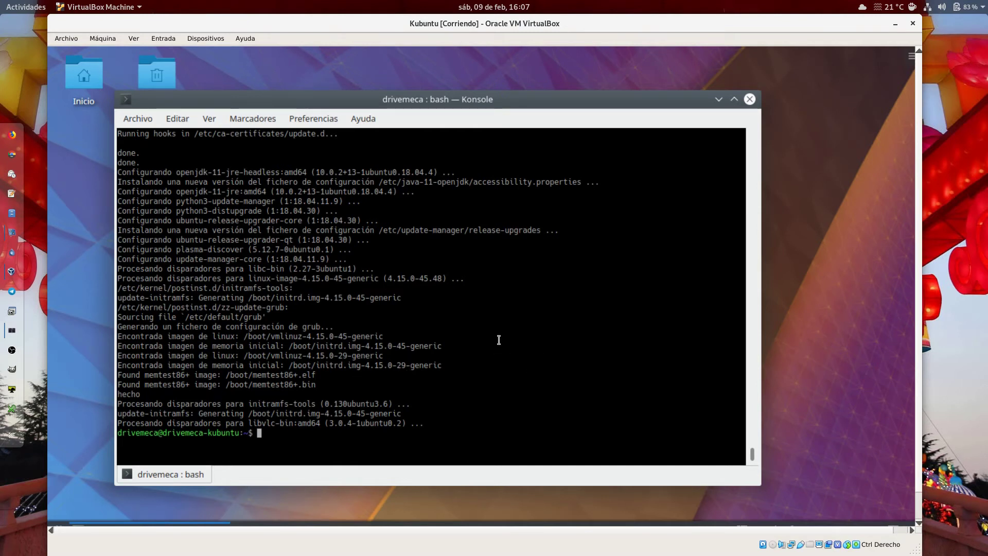
{"action": "type", "text": "sudo reboot"}
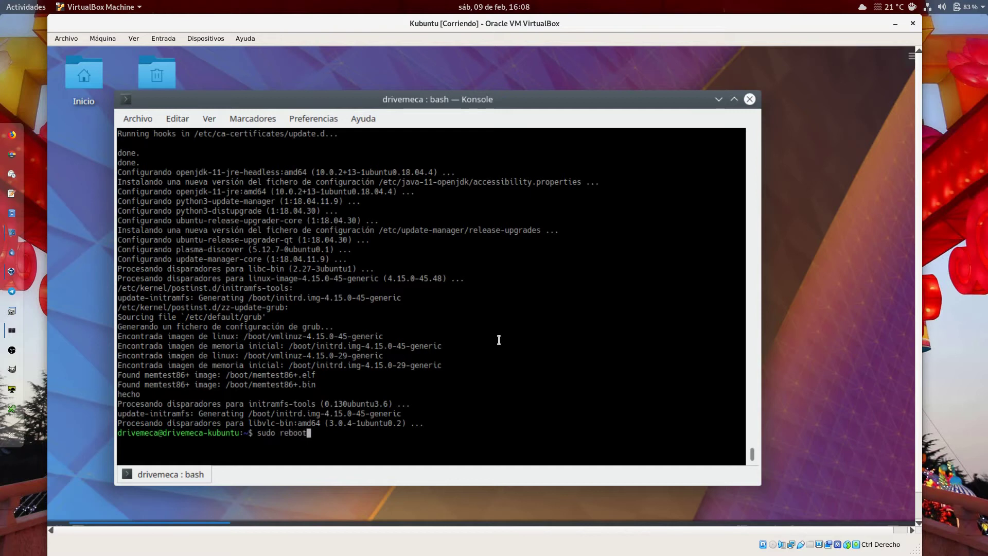
{"action": "key", "text": "Return"}
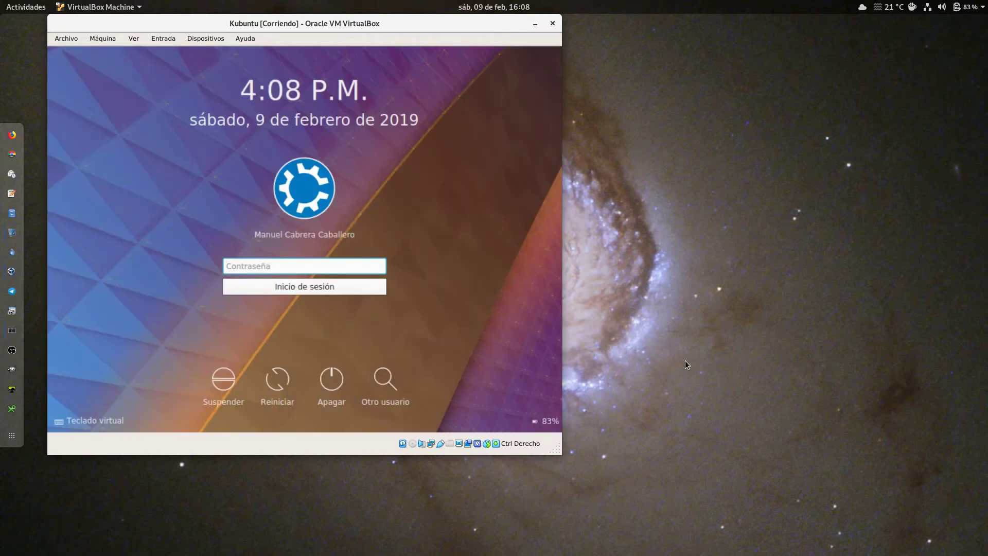
- Log in with the account password and bring the Kubuntu bottom panel into view
{"action": "type", "text": "•••••••"}
{"action": "key", "text": "Return"}
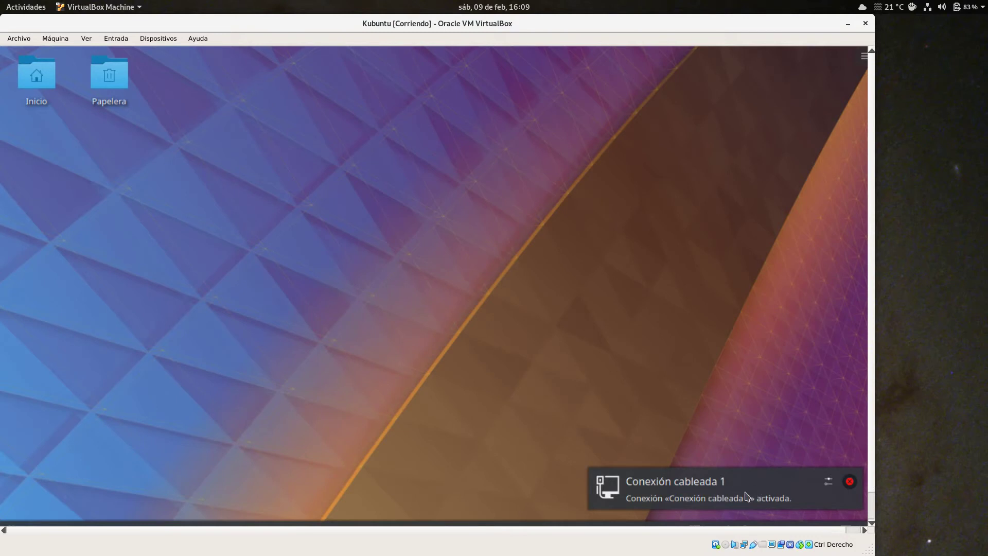
{"action": "left_click", "coordinate": [868, 511]}
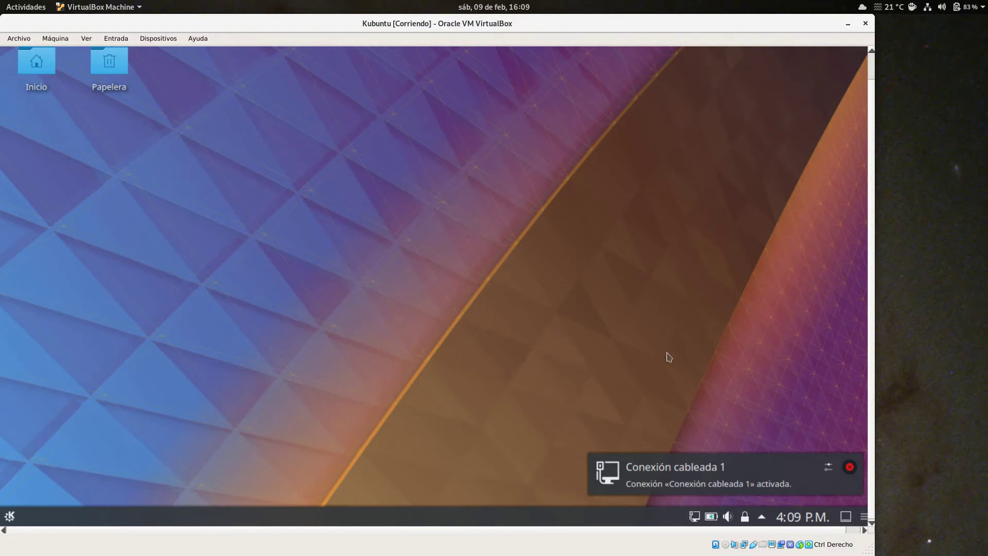
- Dismiss the Conexión cableada 1 notification and toggle the panel's edit mode on and off
{"action": "left_click", "coordinate": [850, 468]}
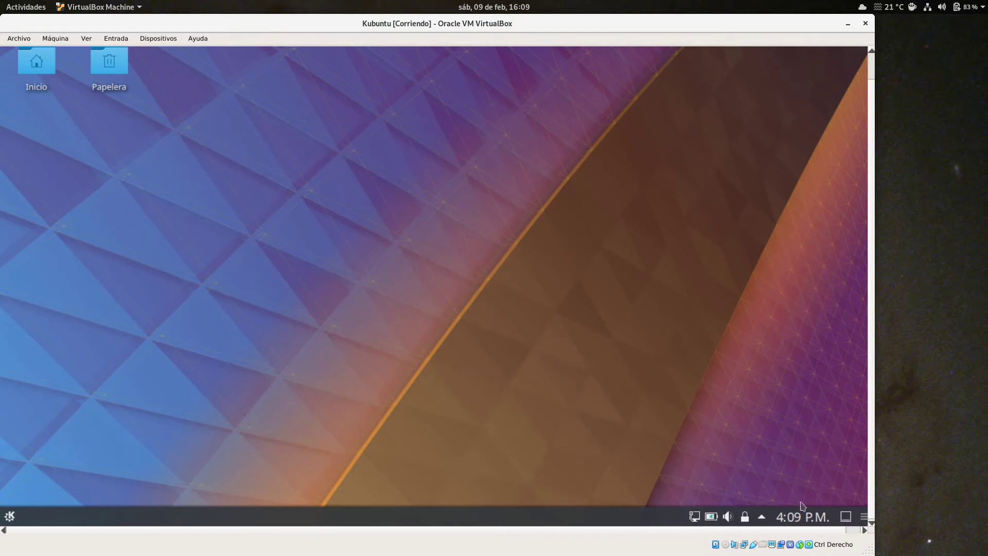
{"action": "left_click", "coordinate": [864, 517]}
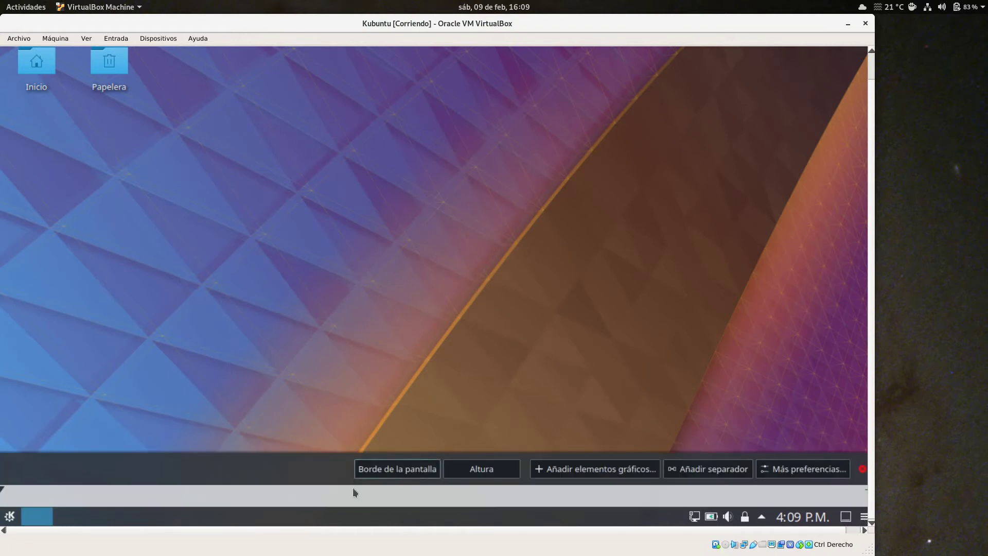
{"action": "mouse_move", "coordinate": [273, 510]}
{"action": "left_click", "coordinate": [862, 470]}
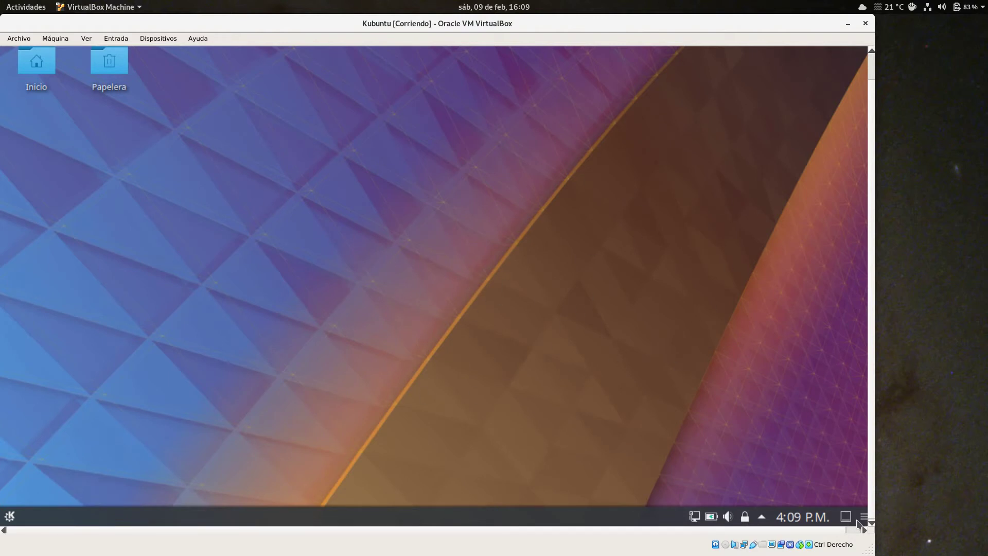
{"action": "left_click", "coordinate": [795, 518]}
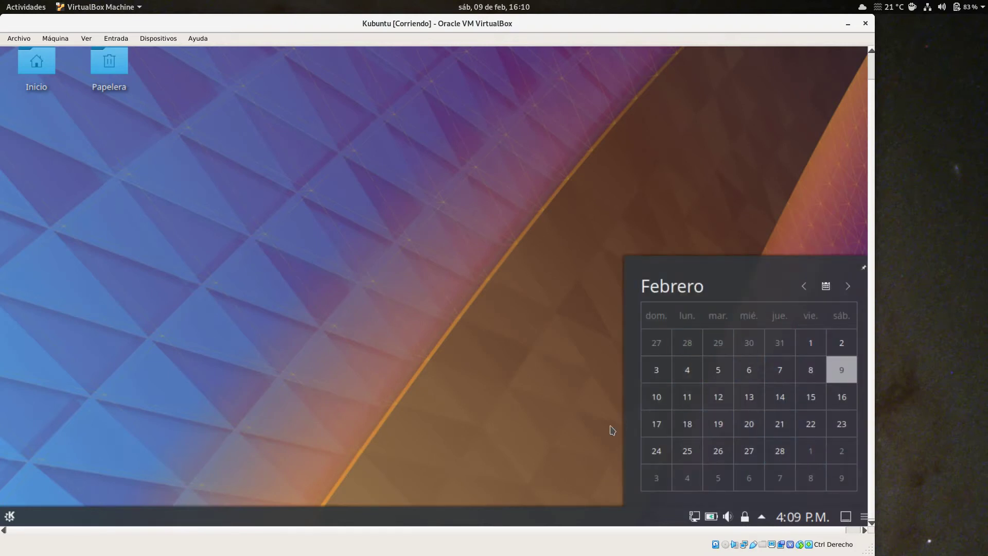
{"action": "left_click", "coordinate": [555, 413]}
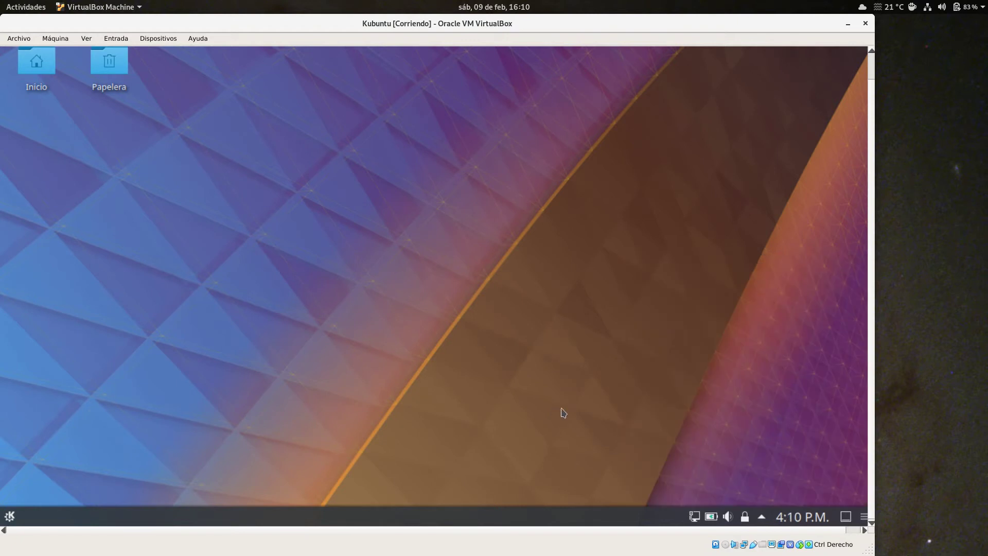
{"action": "left_click", "coordinate": [762, 517]}
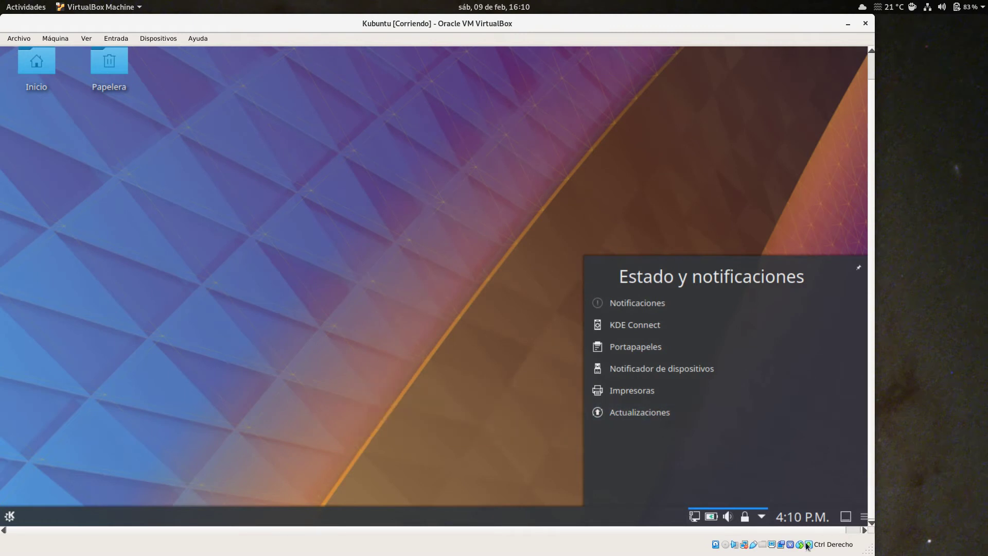
{"action": "left_click", "coordinate": [534, 425]}
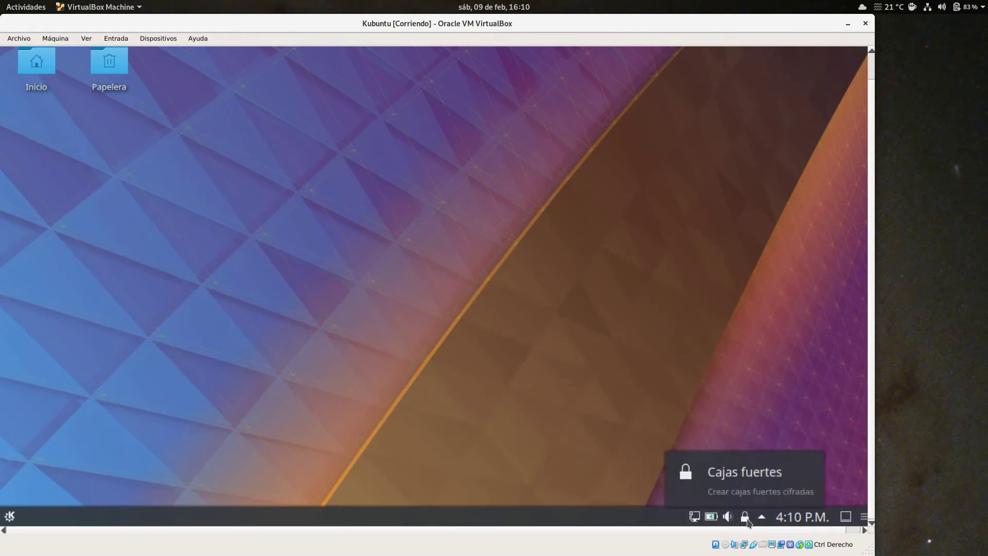
{"action": "left_click", "coordinate": [745, 516]}
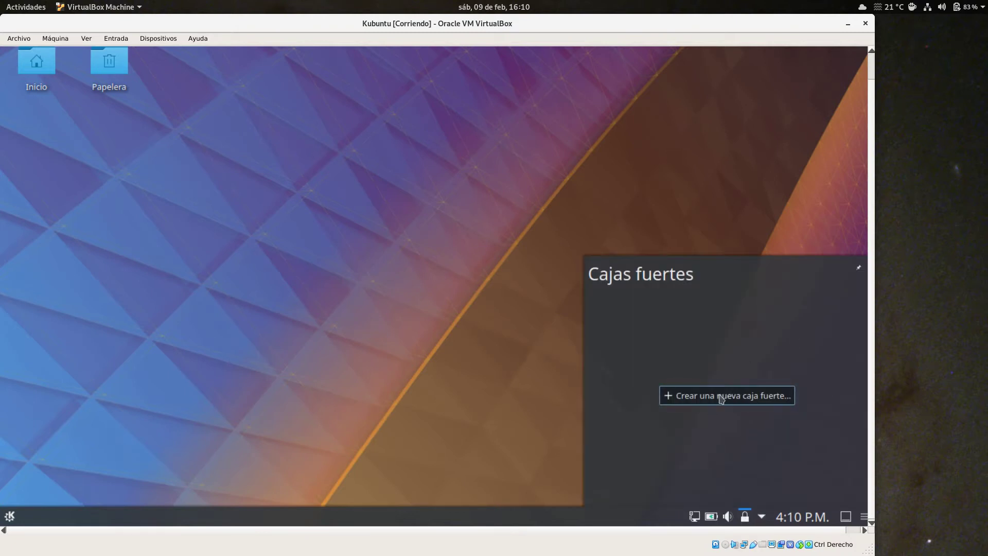
{"action": "left_click", "coordinate": [508, 378]}
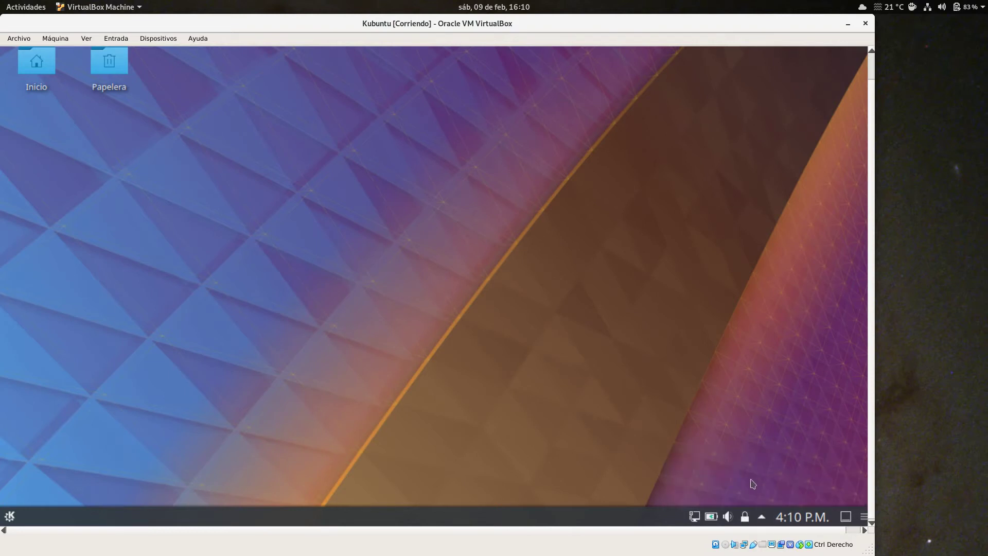
- View the Aplicaciones list in the volume popup, pin the popup, then close it
{"action": "left_click", "coordinate": [729, 517]}
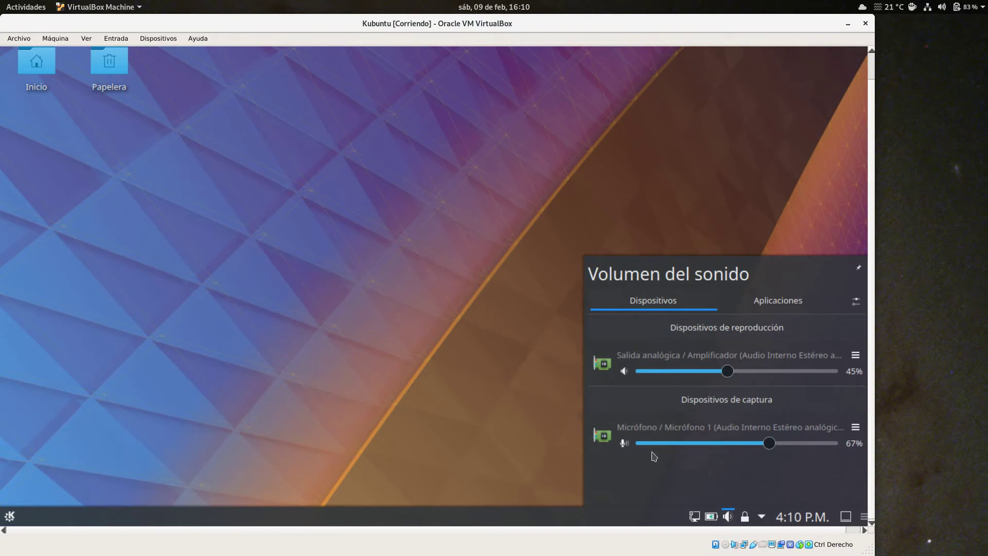
{"action": "left_click", "coordinate": [783, 304]}
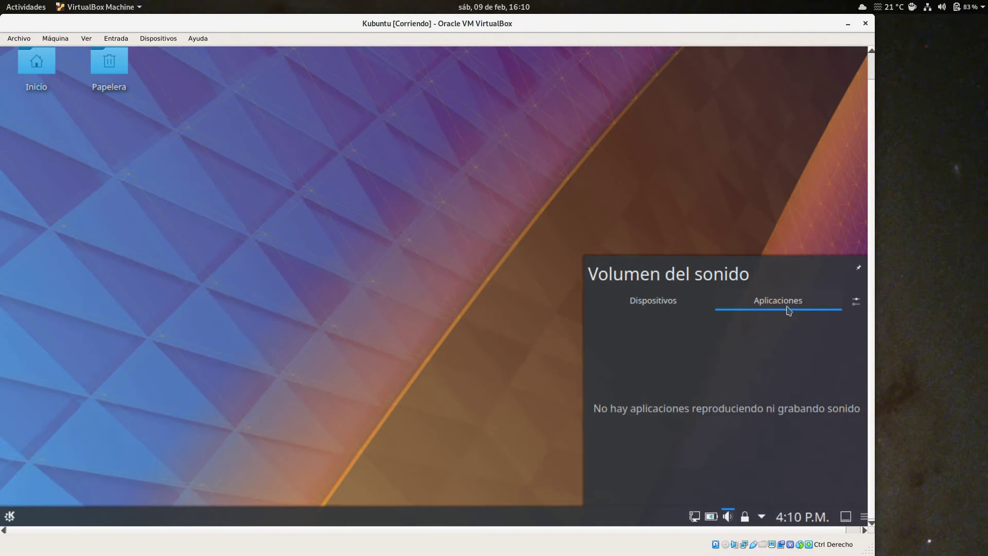
{"action": "left_click", "coordinate": [858, 268]}
{"action": "mouse_move", "coordinate": [714, 521]}
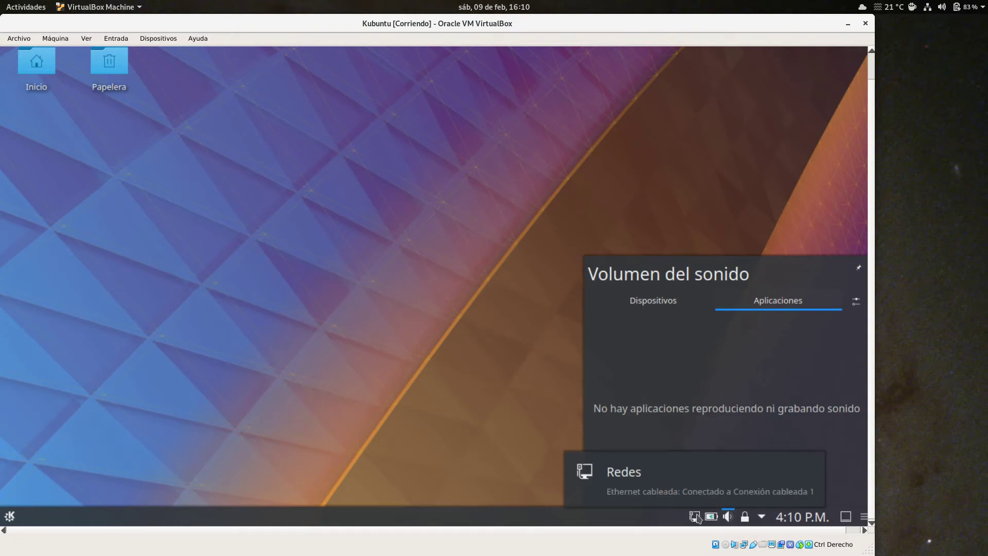
{"action": "left_click", "coordinate": [477, 432]}
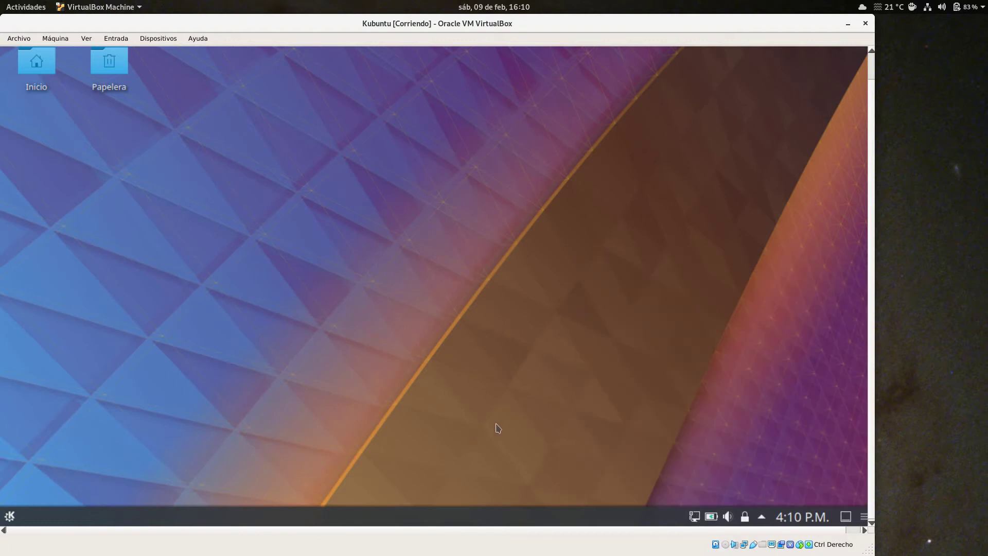
- Open the network connection settings from the Redes tray popup
{"action": "left_click", "coordinate": [695, 517]}
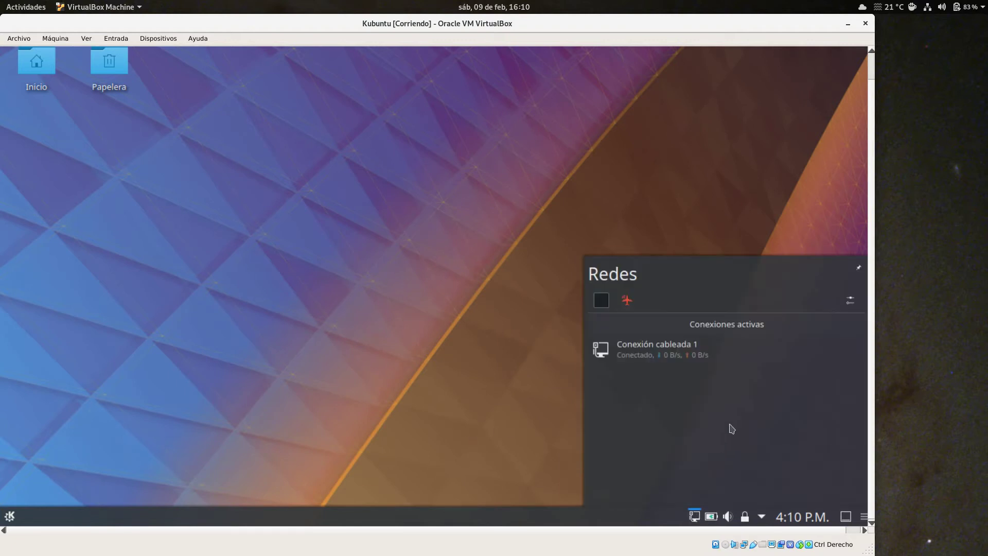
{"action": "mouse_move", "coordinate": [667, 349]}
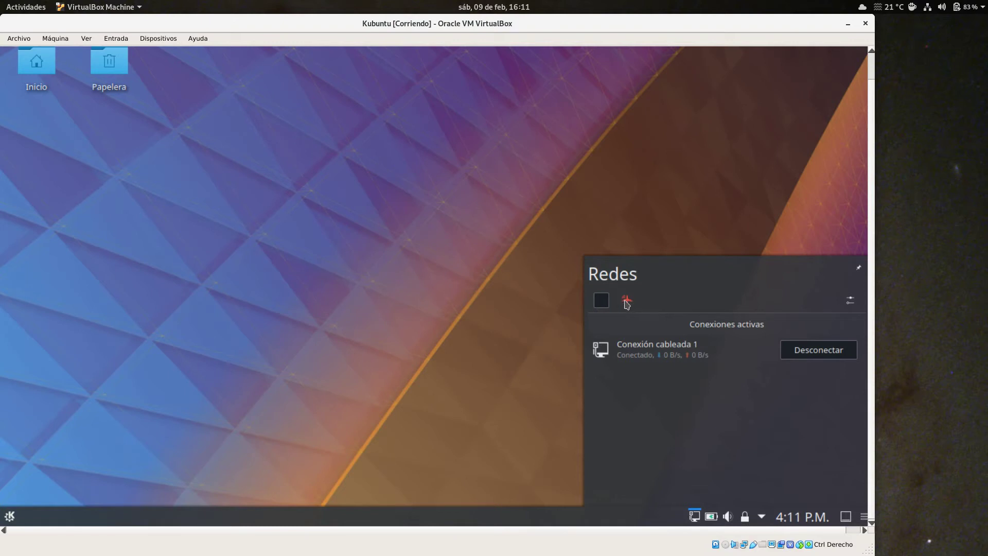
{"action": "left_click", "coordinate": [850, 301]}
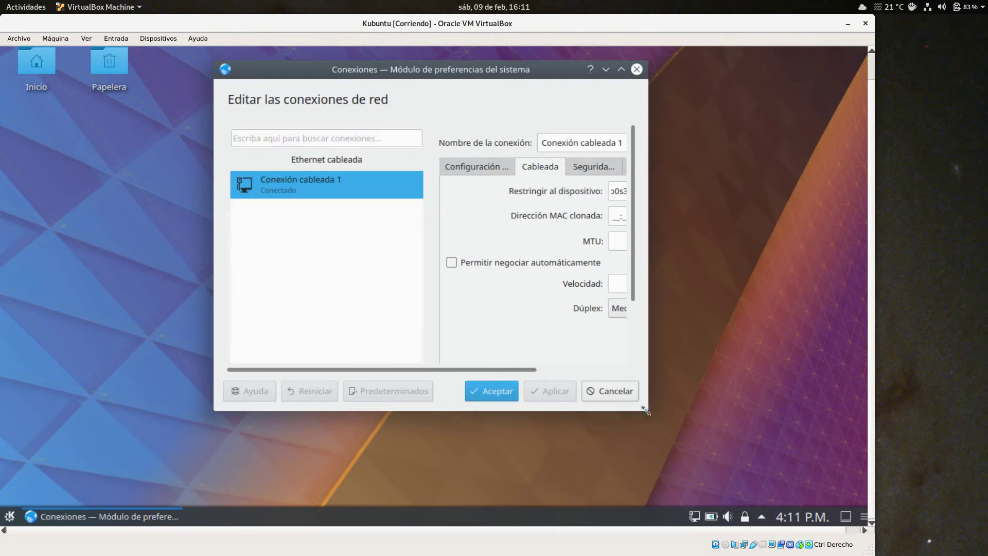
- Enlarge the Conexiones window to inspect the Cableada tab, then close it
{"action": "left_click_drag", "start_coordinate": [644, 408], "coordinate": [776, 473]}
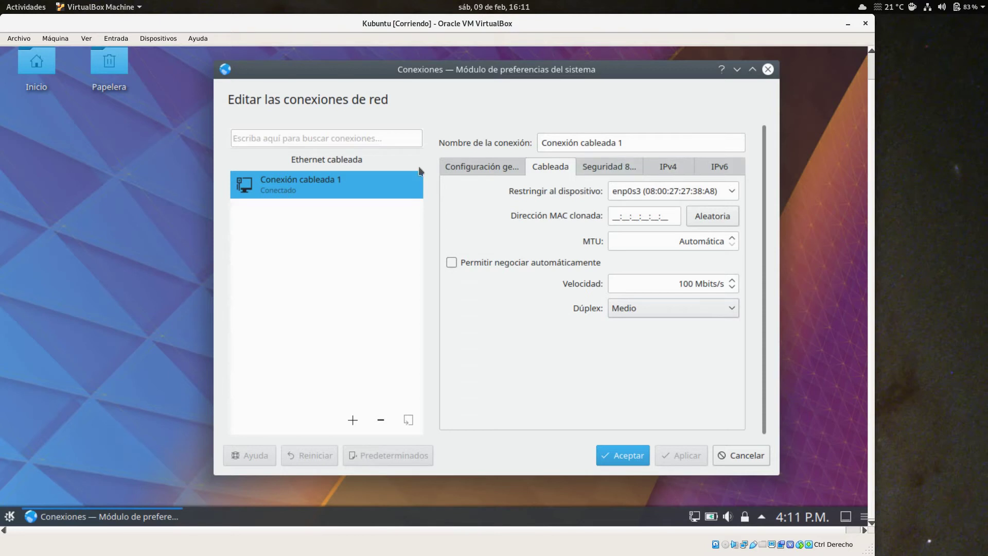
{"action": "left_click", "coordinate": [768, 69]}
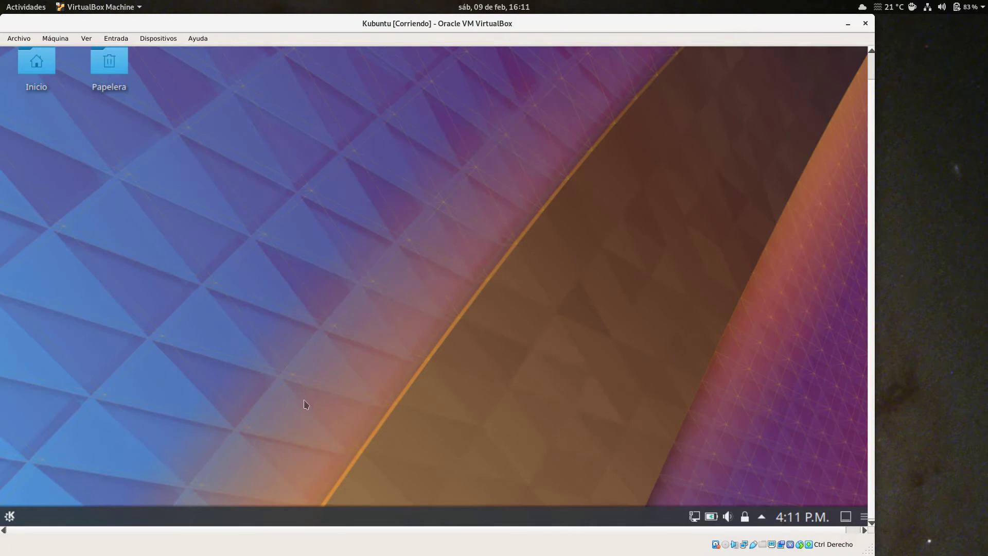
- Open the Inicio folder in Dolphin, pin Dolphin to the taskbar with Fijar, and close it
{"action": "left_click", "coordinate": [42, 66]}
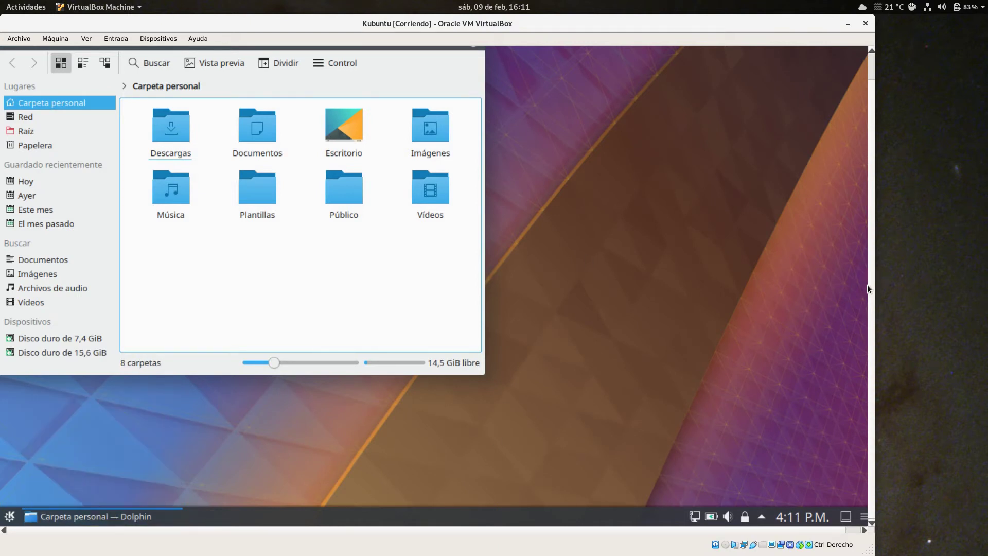
{"action": "scroll", "coordinate": [872, 280], "scroll_direction": "up", "scroll_amount": 1}
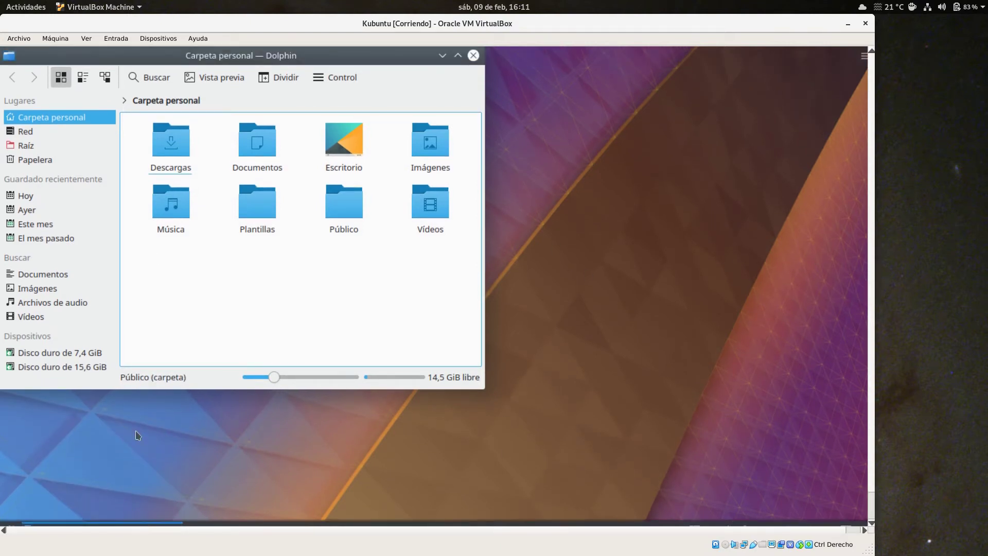
{"action": "left_click_drag", "start_coordinate": [170, 56], "coordinate": [372, 118]}
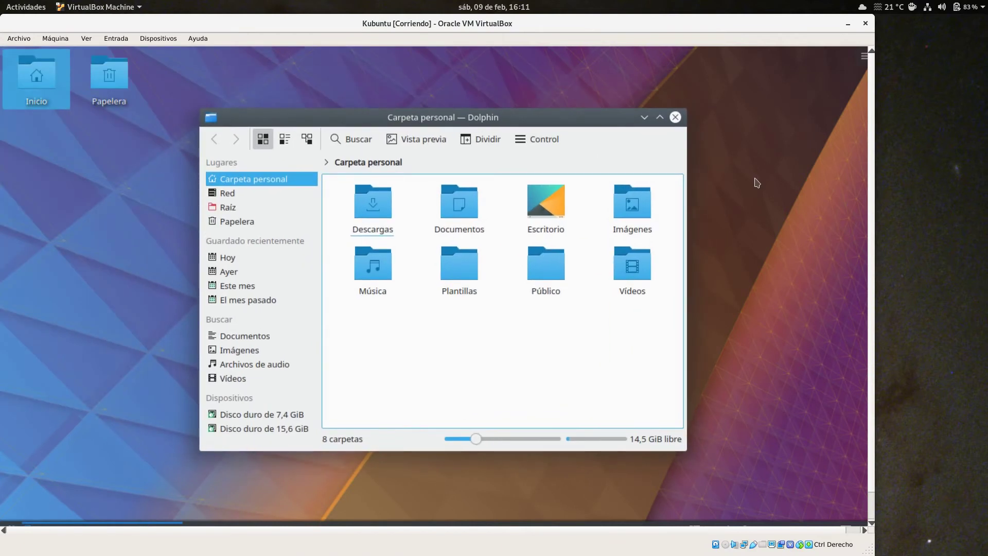
{"action": "scroll", "coordinate": [872, 219], "scroll_direction": "down", "scroll_amount": 1}
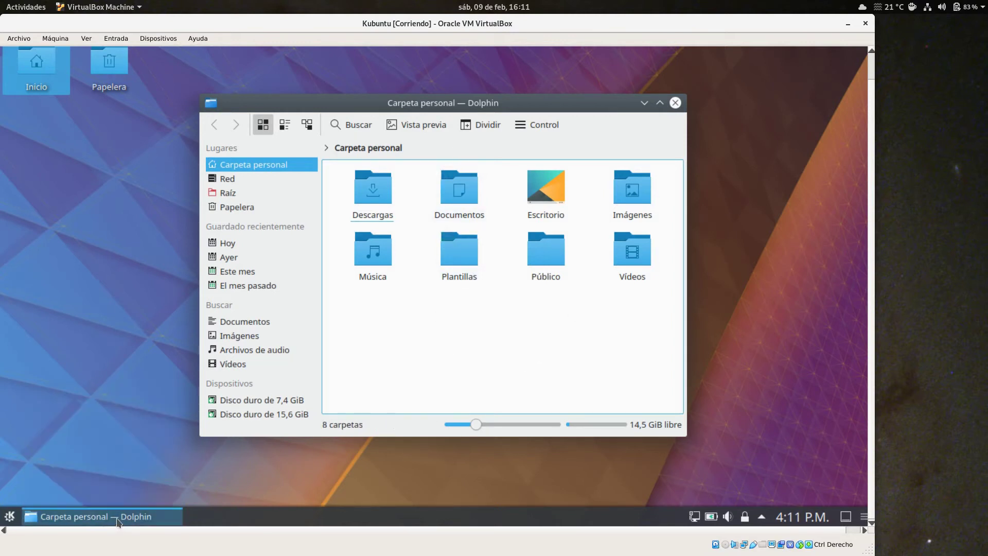
{"action": "mouse_move", "coordinate": [120, 520]}
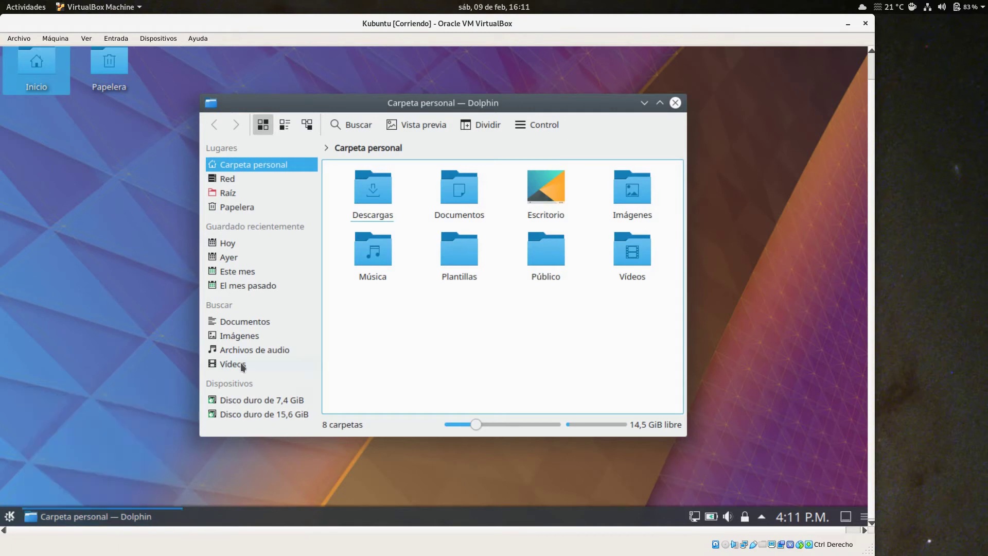
{"action": "right_click", "coordinate": [100, 518]}
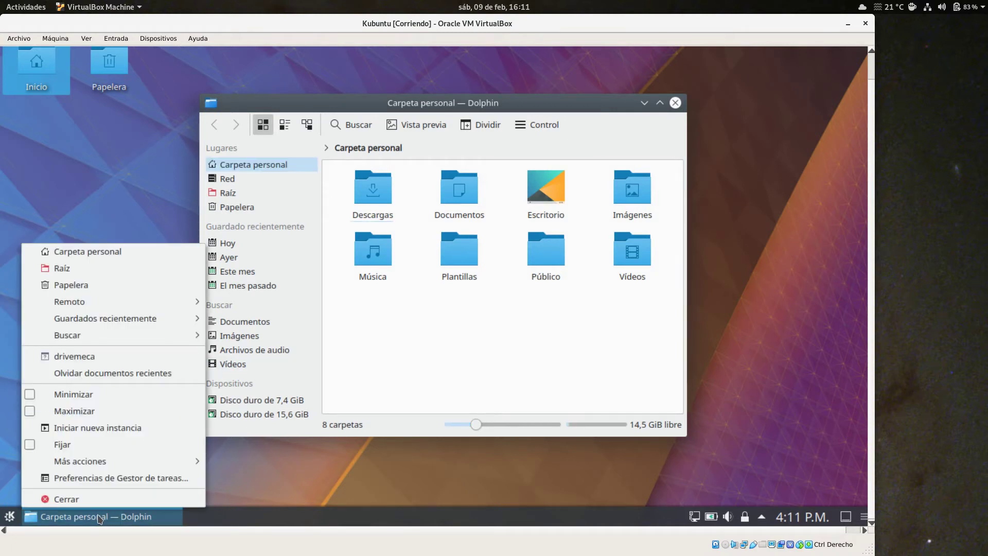
{"action": "left_click", "coordinate": [29, 445]}
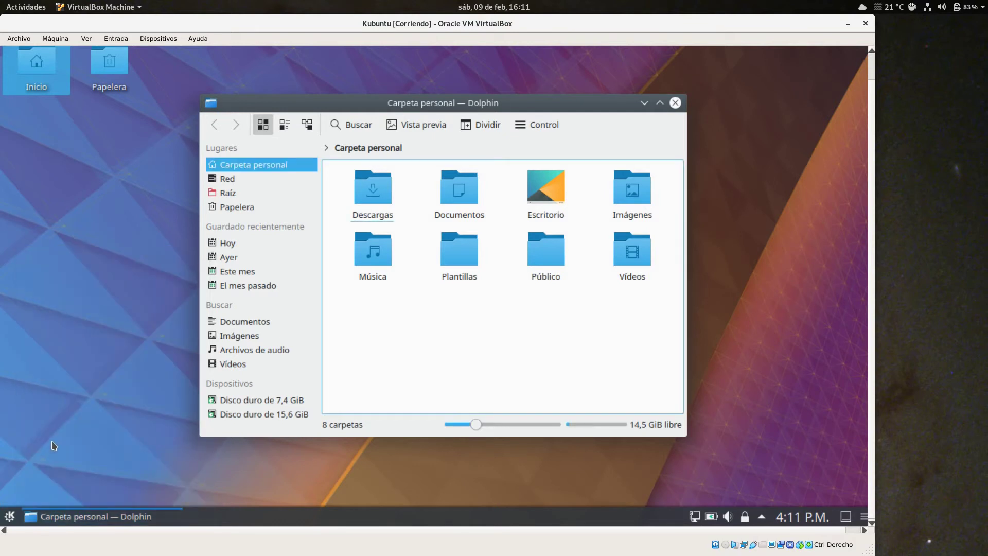
{"action": "left_click", "coordinate": [675, 102]}
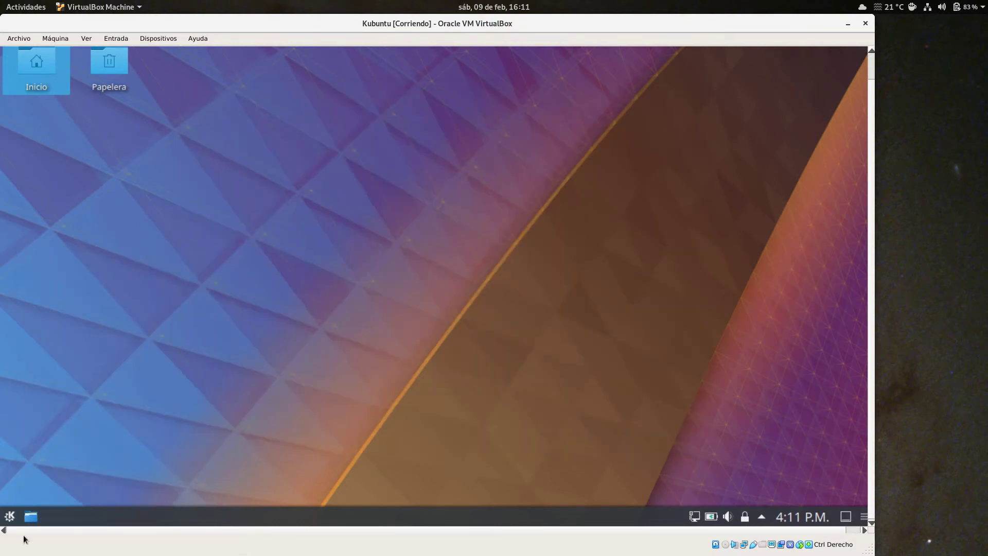
- Relaunch Dolphin from its pinned launcher, resize it, adjust the icon-size slider, and close it
{"action": "left_click", "coordinate": [30, 516]}
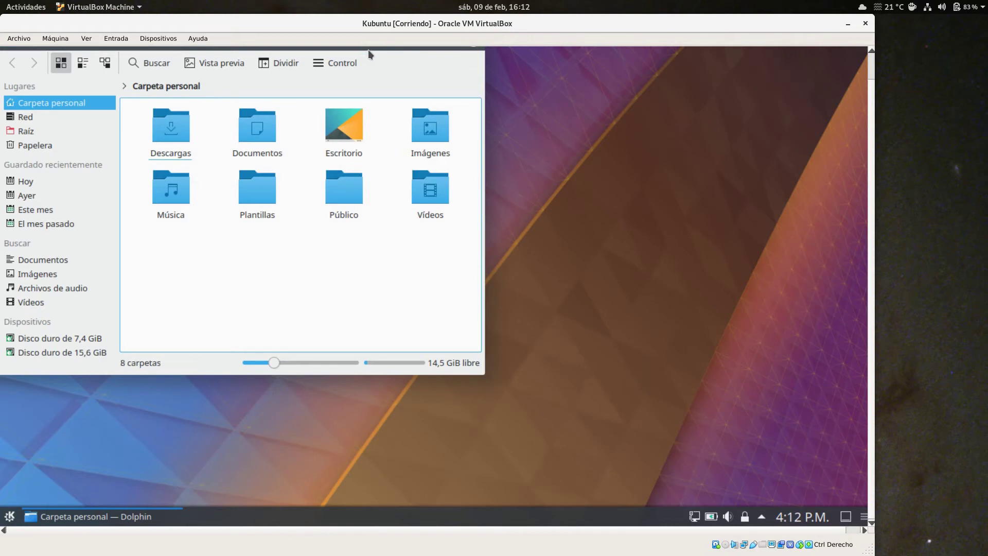
{"action": "left_click_drag", "start_coordinate": [369, 49], "coordinate": [544, 135]}
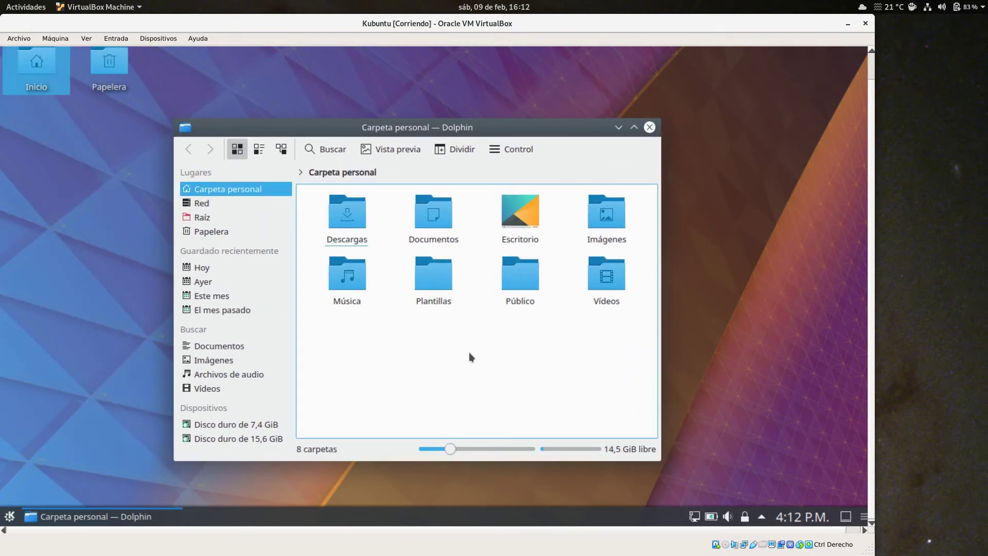
{"action": "left_click_drag", "start_coordinate": [660, 460], "coordinate": [782, 482]}
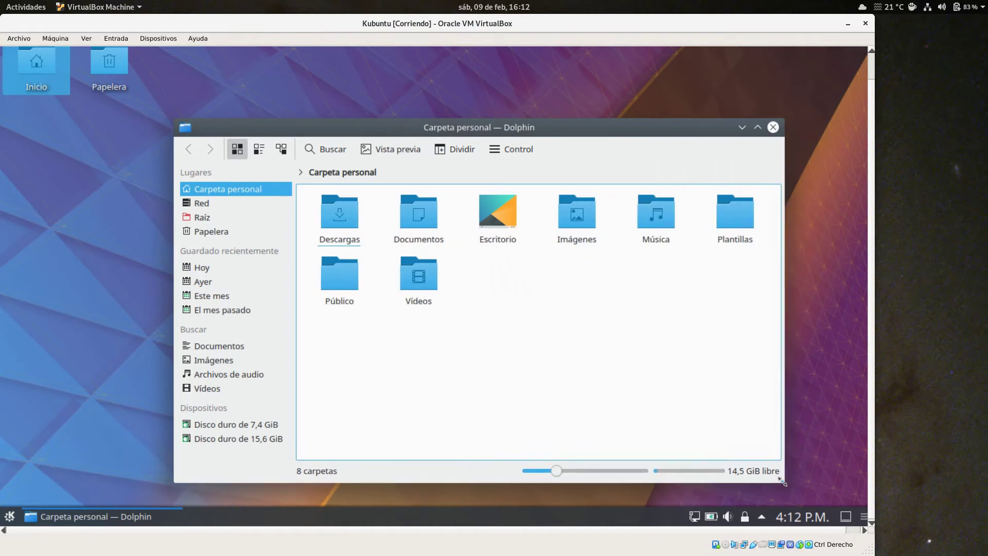
{"action": "left_click_drag", "start_coordinate": [484, 125], "coordinate": [416, 91]}
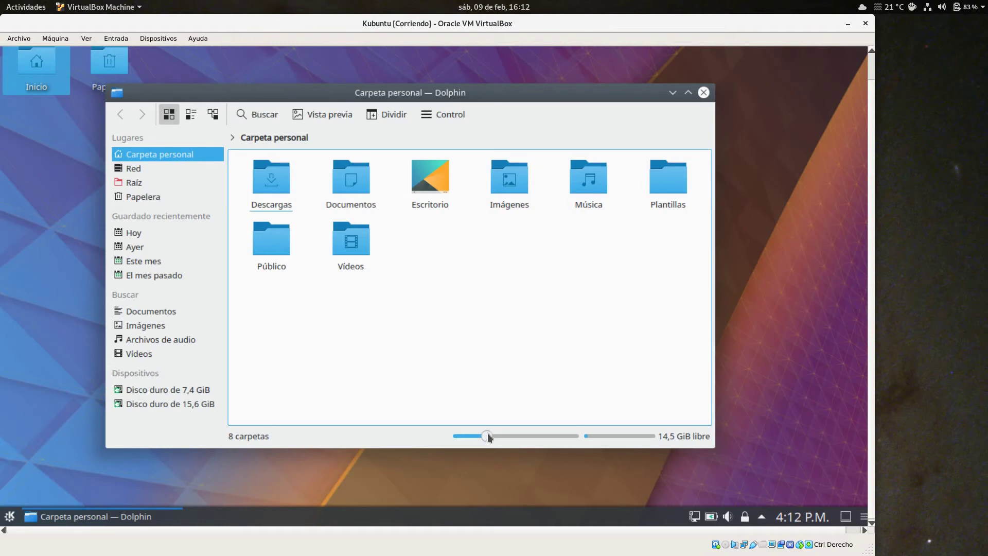
{"action": "mouse_move", "coordinate": [484, 433]}
{"action": "left_mouse_down"}
{"action": "mouse_move", "coordinate": [522, 442]}
{"action": "mouse_move", "coordinate": [463, 441]}
{"action": "mouse_move", "coordinate": [521, 441]}
{"action": "mouse_move", "coordinate": [479, 441]}
{"action": "left_mouse_up"}
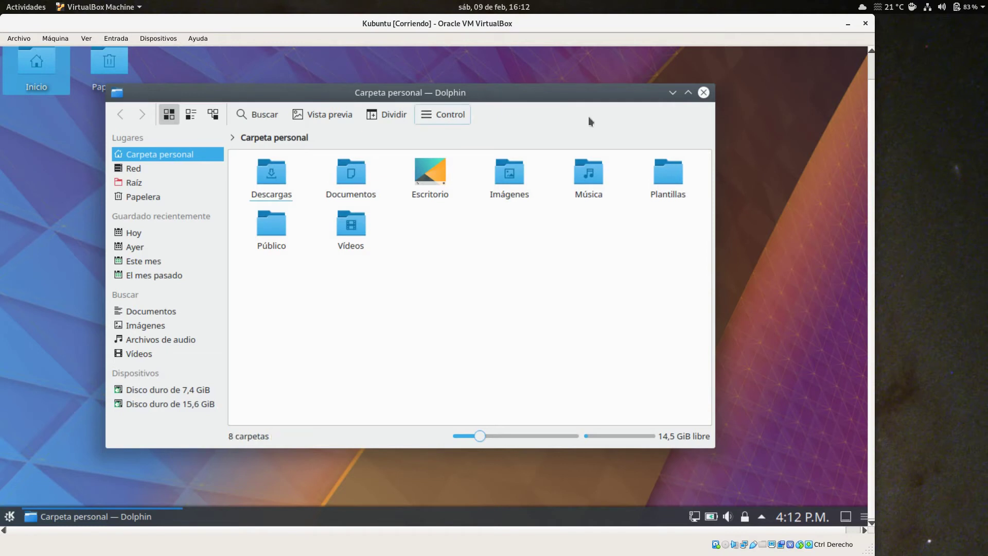
{"action": "left_click", "coordinate": [703, 93]}
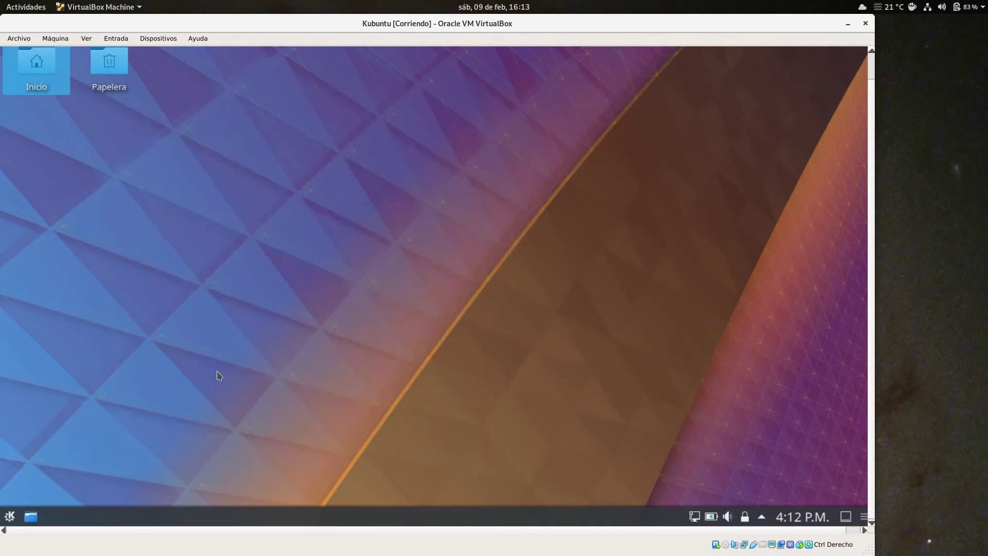
- Start Discover from the Favoritos list in the K launcher
{"action": "left_click", "coordinate": [10, 517]}
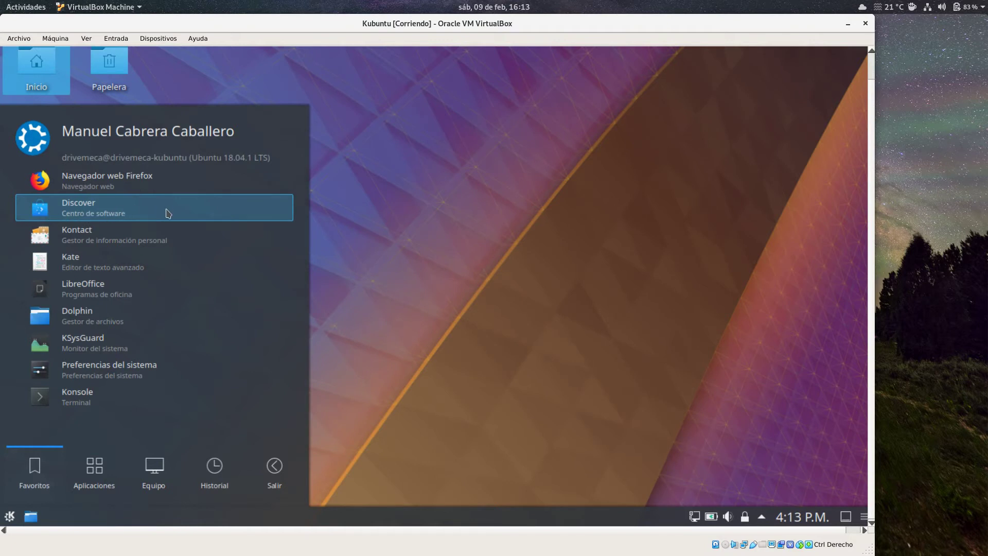
{"action": "left_click", "coordinate": [167, 213]}
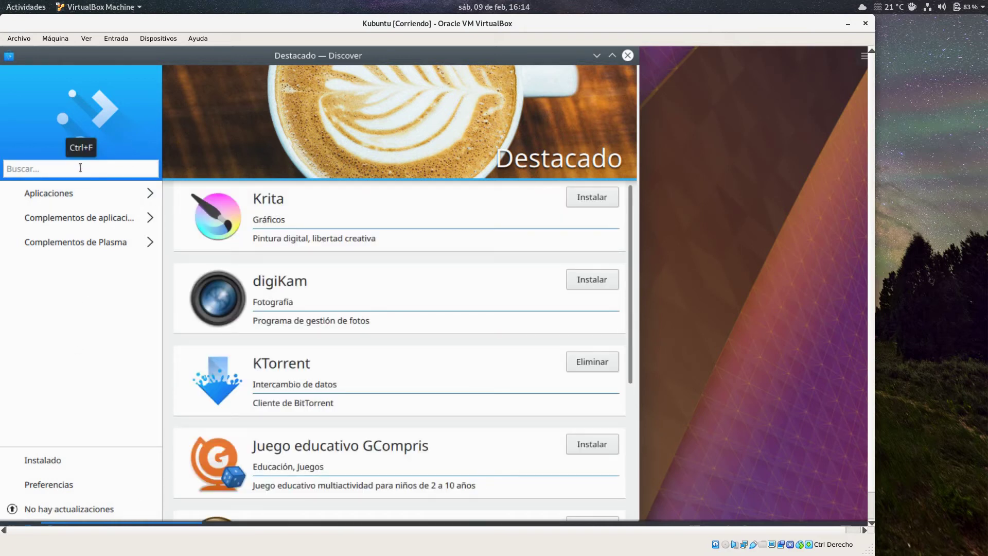
{"action": "left_click", "coordinate": [79, 169]}
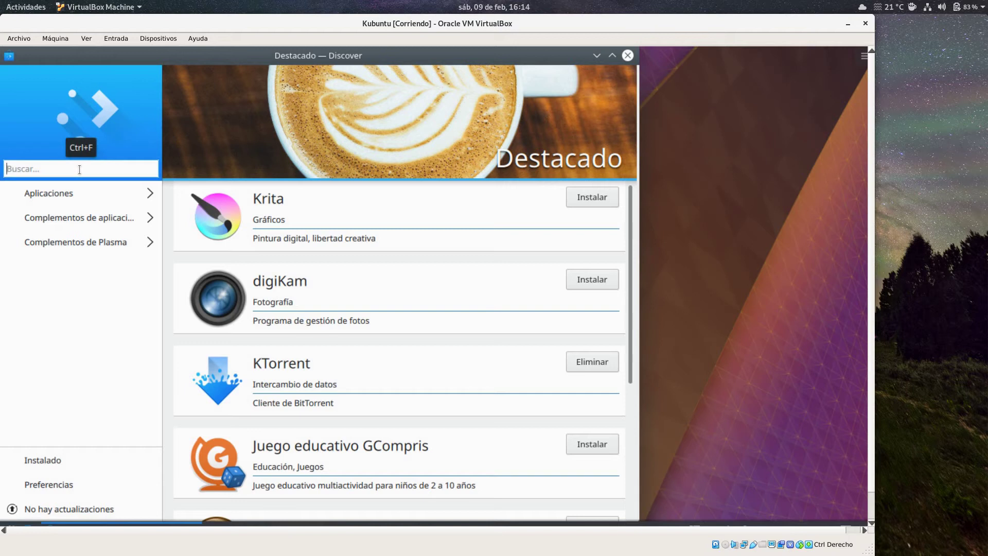
{"action": "type", "text": "filezilla"}
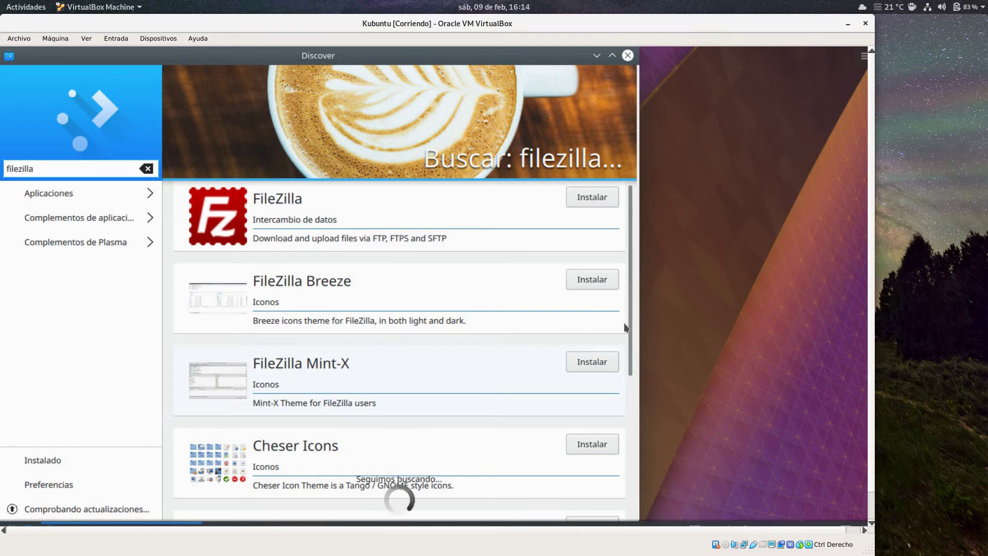
{"action": "scroll", "coordinate": [629, 317], "scroll_direction": "down", "scroll_amount": 2}
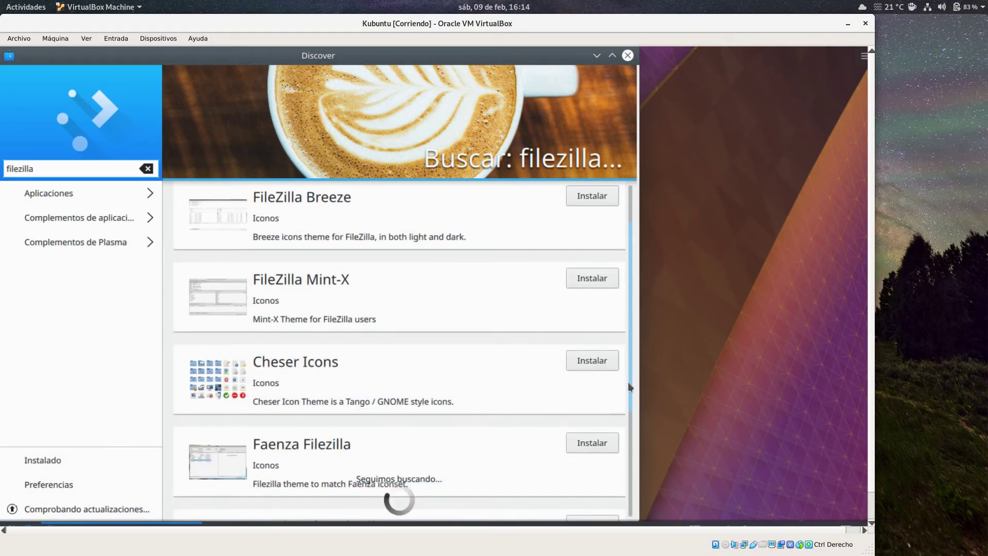
{"action": "scroll", "coordinate": [629, 347], "scroll_direction": "up", "scroll_amount": 2}
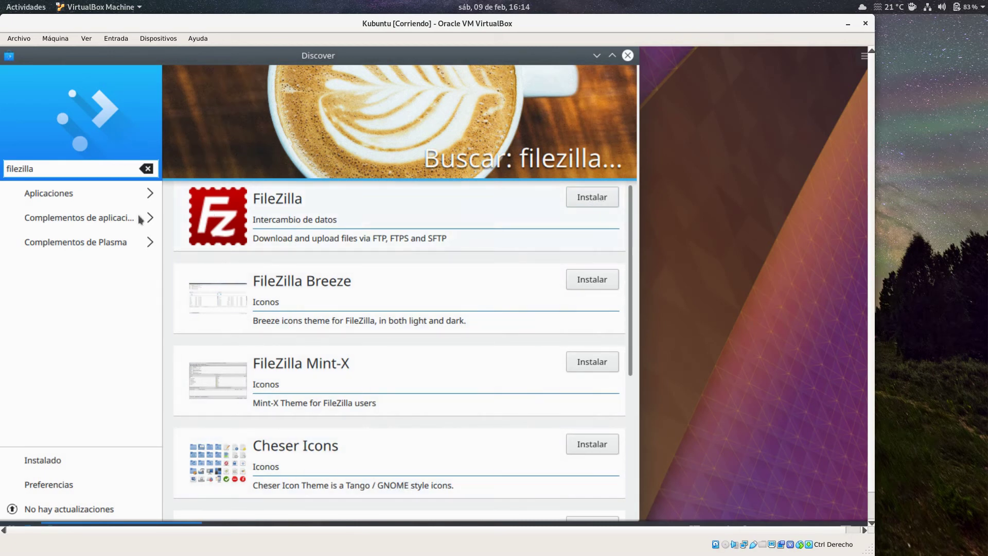
{"action": "left_click", "coordinate": [147, 169]}
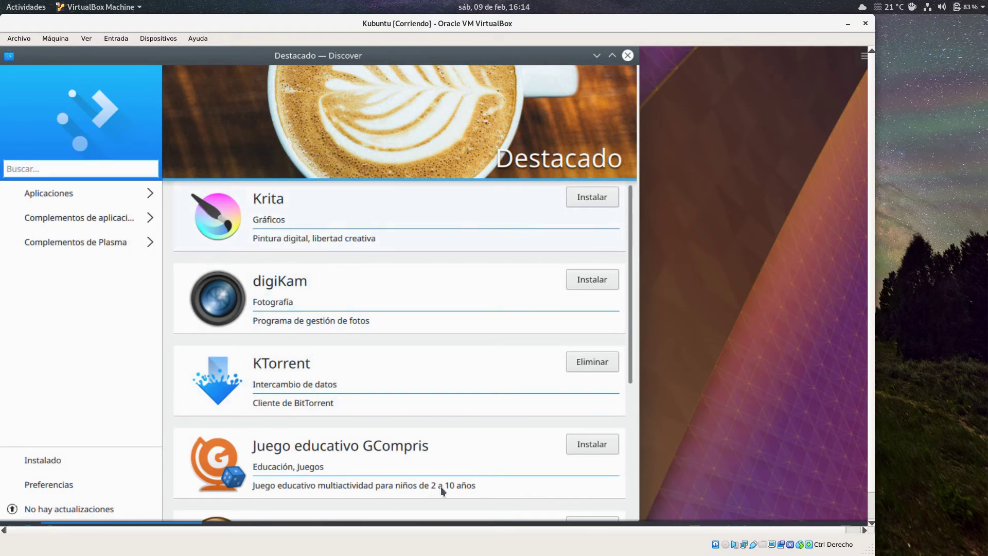
- Browse Aplicaciones > Internet in Discover and open FileZilla's details page (version 3.28.0-1)
{"action": "scroll", "coordinate": [625, 319], "scroll_direction": "down", "scroll_amount": 3}
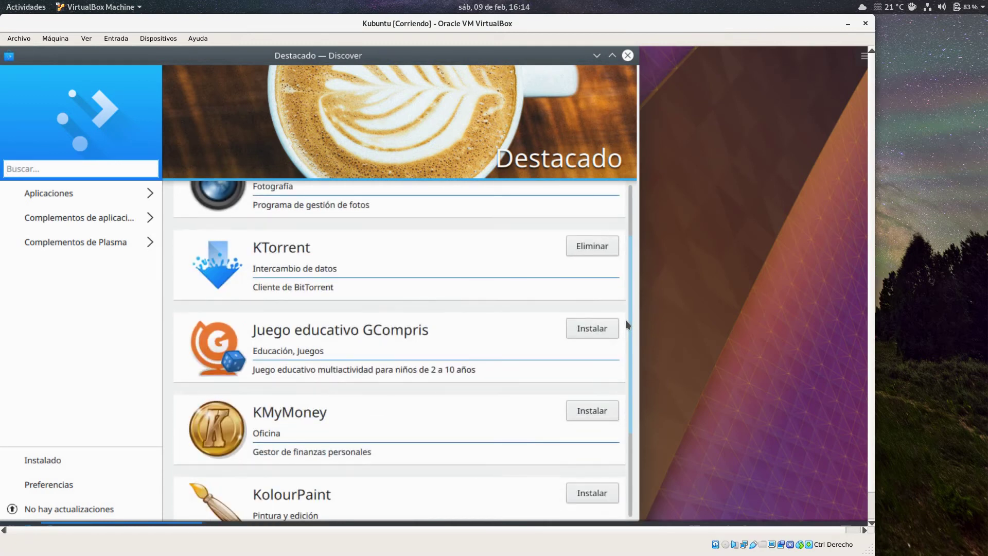
{"action": "scroll", "coordinate": [626, 320], "scroll_direction": "up", "scroll_amount": 3}
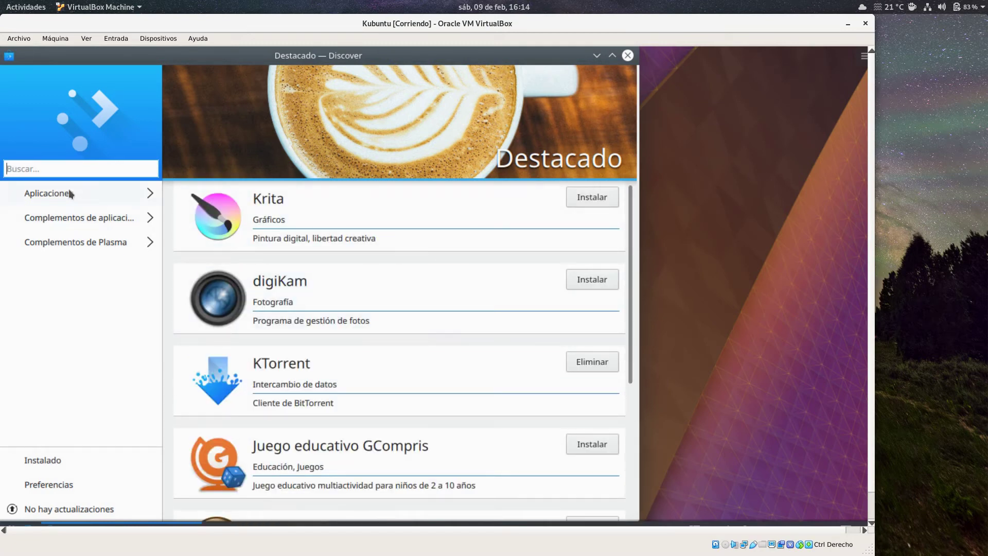
{"action": "left_click", "coordinate": [57, 194]}
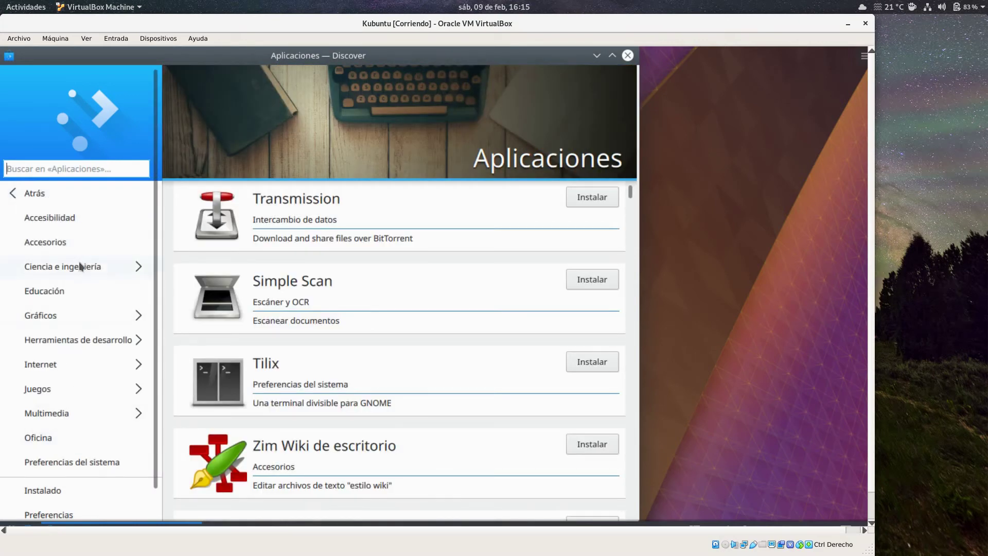
{"action": "scroll", "coordinate": [81, 298], "scroll_direction": "down", "scroll_amount": 1}
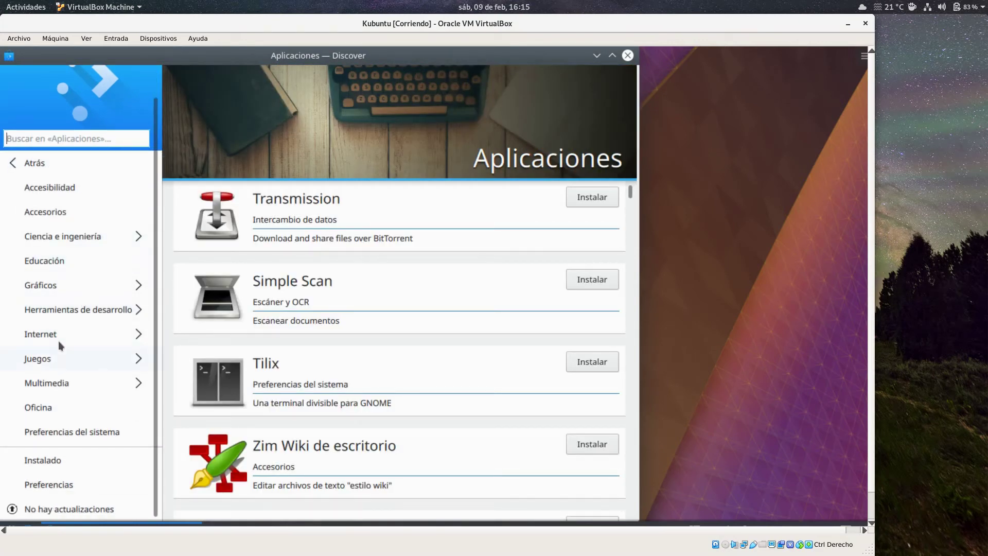
{"action": "left_click", "coordinate": [78, 335]}
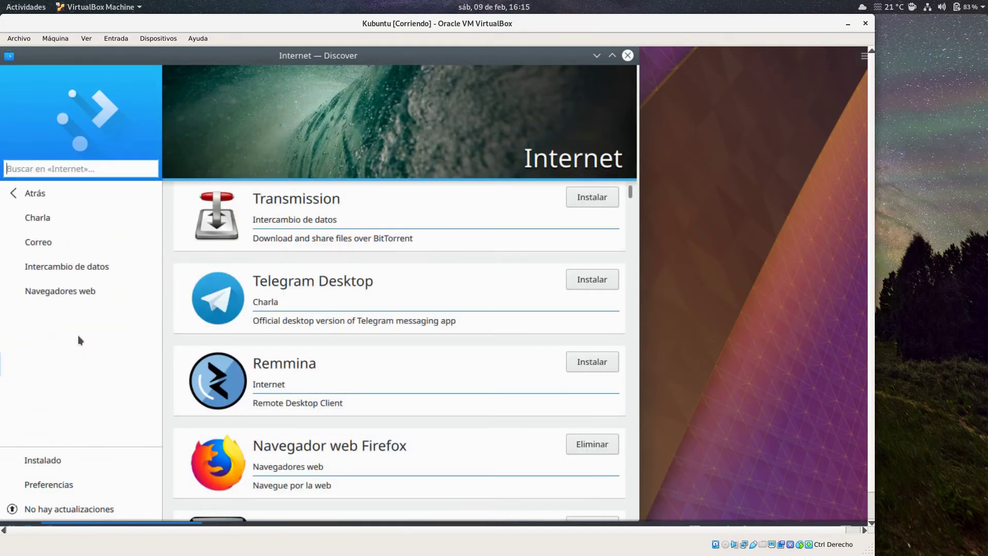
{"action": "scroll", "coordinate": [513, 281], "scroll_direction": "down", "scroll_amount": 8}
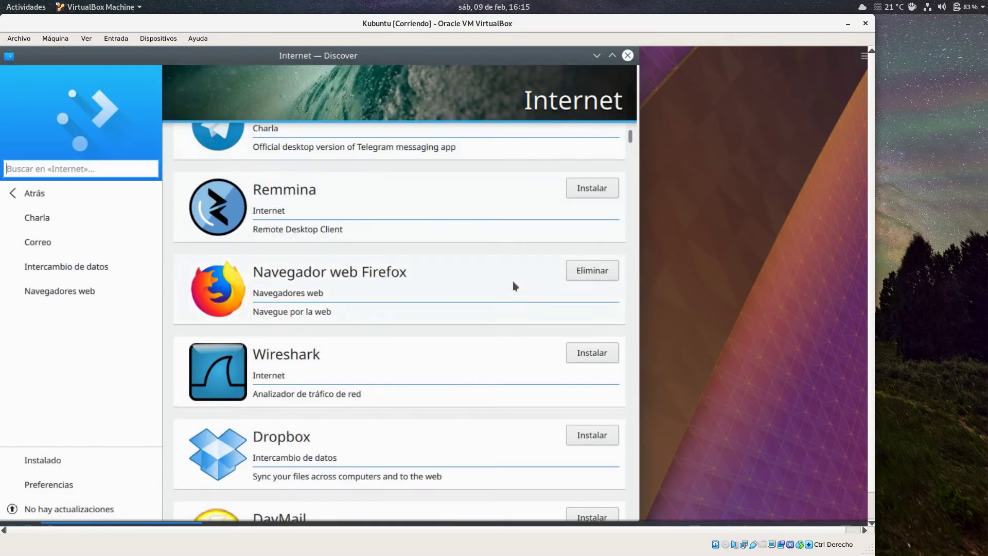
{"action": "scroll", "coordinate": [513, 281], "scroll_direction": "down", "scroll_amount": 8}
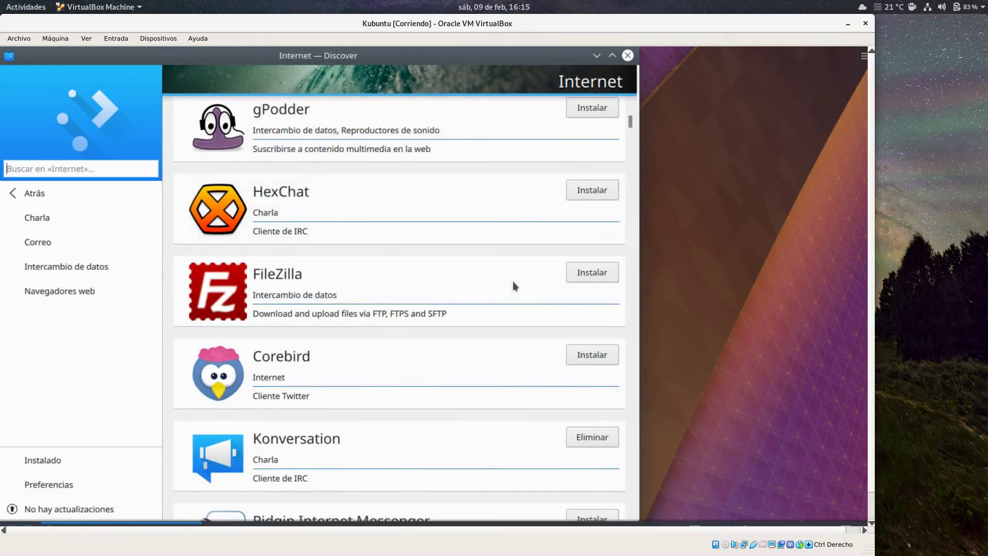
{"action": "scroll", "coordinate": [512, 281], "scroll_direction": "up", "scroll_amount": 3}
{"action": "left_click", "coordinate": [423, 276]}
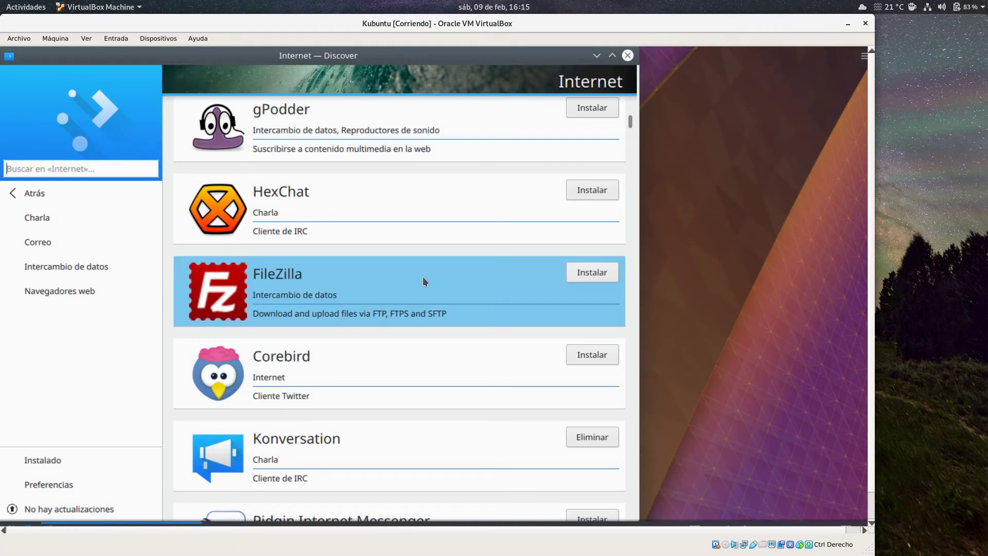
{"action": "left_click", "coordinate": [389, 278]}
{"action": "left_click", "coordinate": [483, 325]}
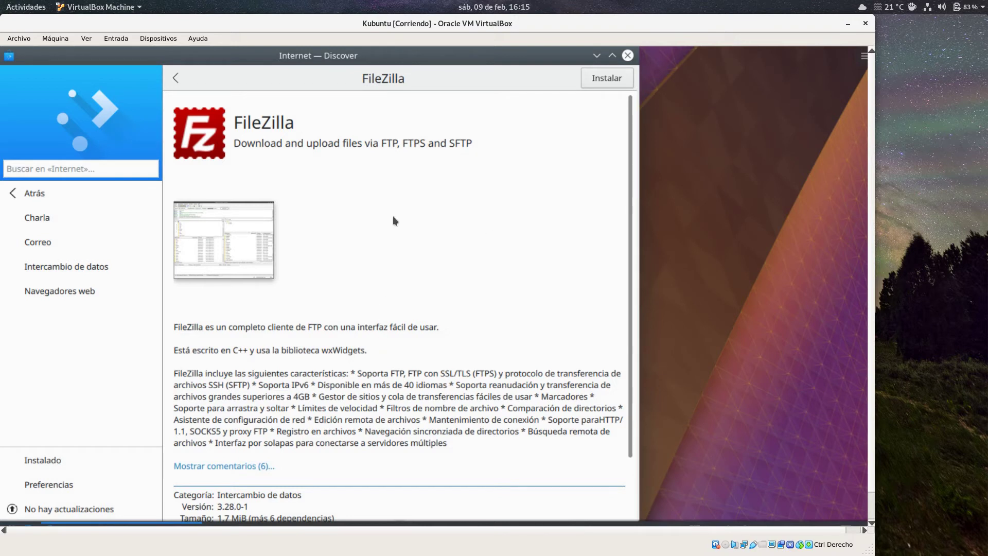
- Install FileZilla 3.28.0-1 from its Discover page, authorising with the user's password
{"action": "left_click", "coordinate": [603, 79]}
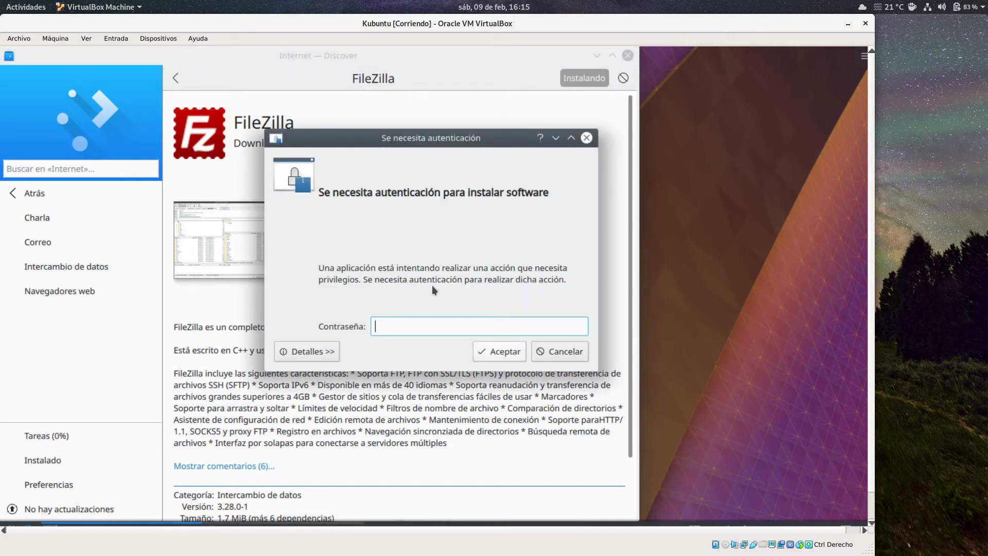
{"action": "type", "text": "**********"}
{"action": "key", "text": "Return"}
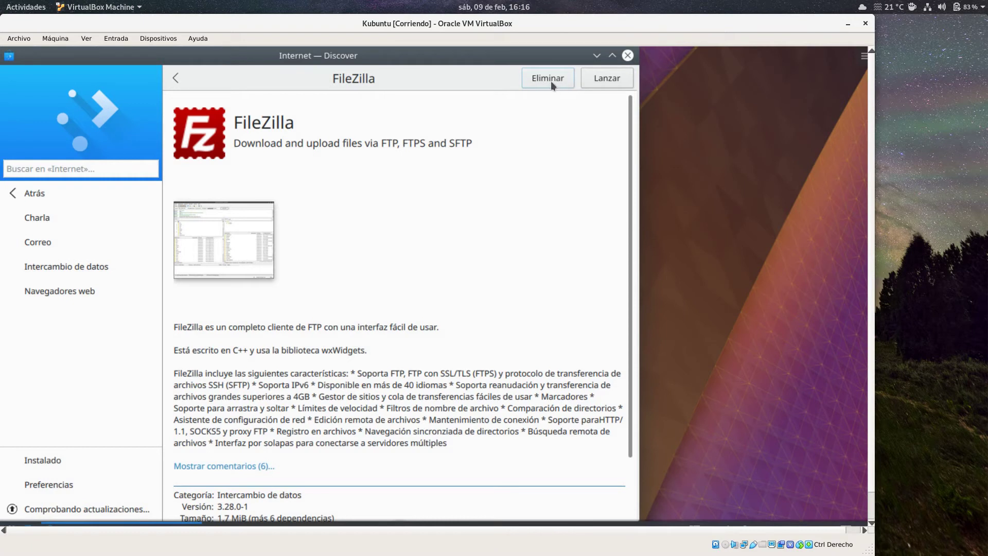
{"action": "left_click", "coordinate": [605, 79]}
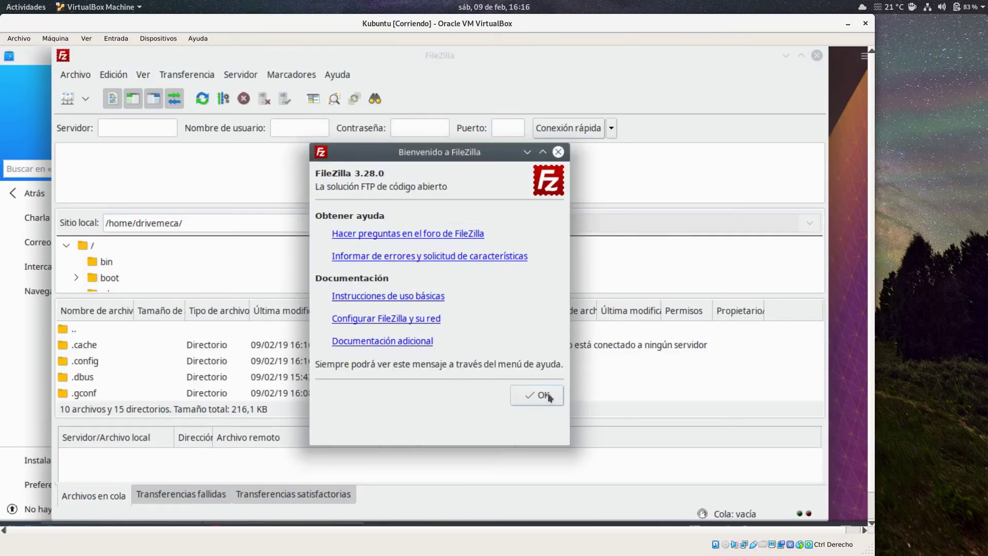
{"action": "left_click", "coordinate": [549, 397]}
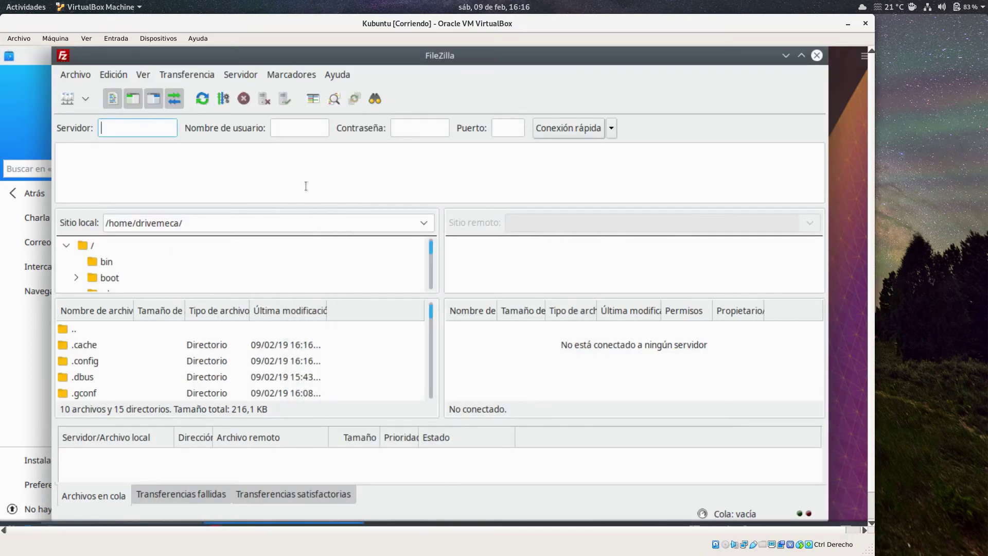
{"action": "left_click", "coordinate": [817, 56]}
{"action": "scroll", "coordinate": [868, 170], "scroll_direction": "down", "scroll_amount": 1}
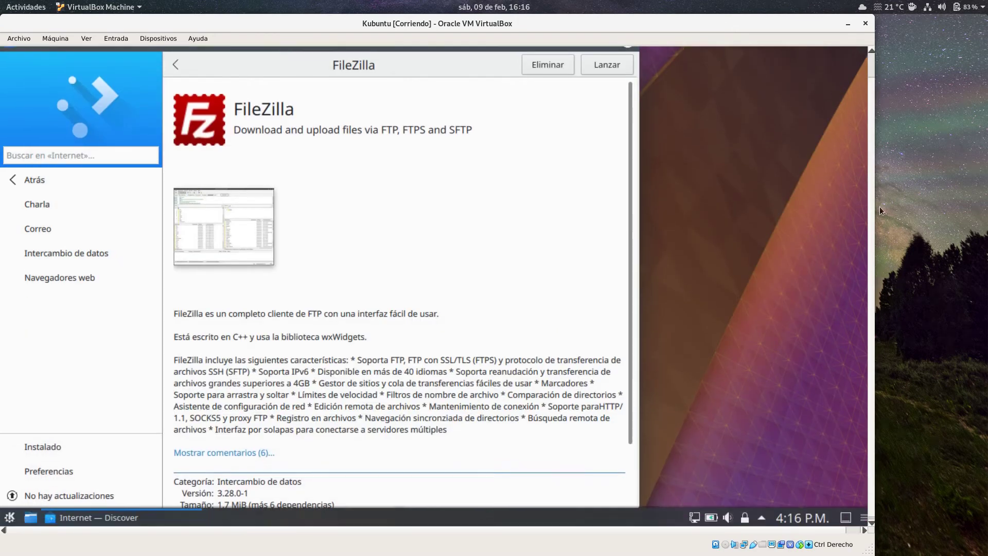
{"action": "left_click", "coordinate": [10, 516]}
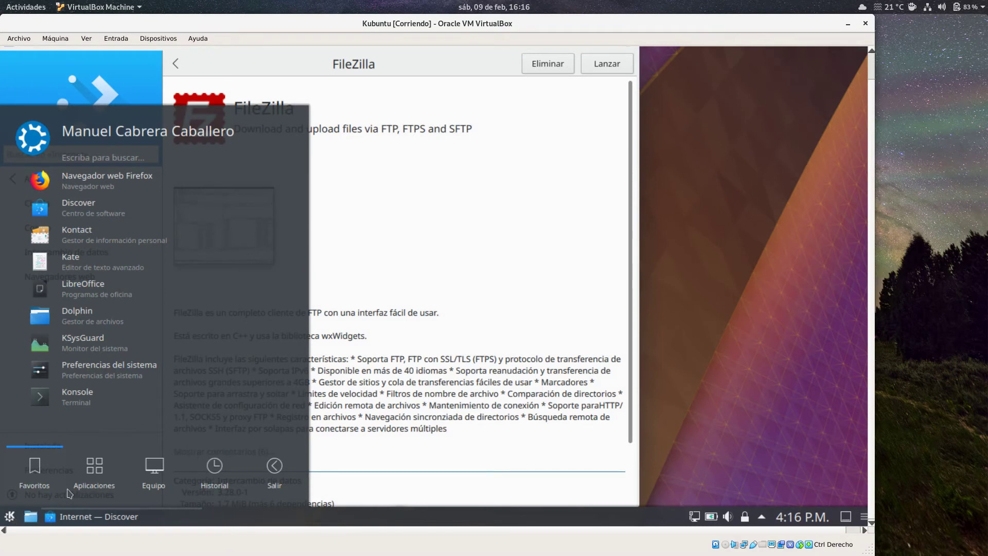
{"action": "left_click", "coordinate": [94, 477]}
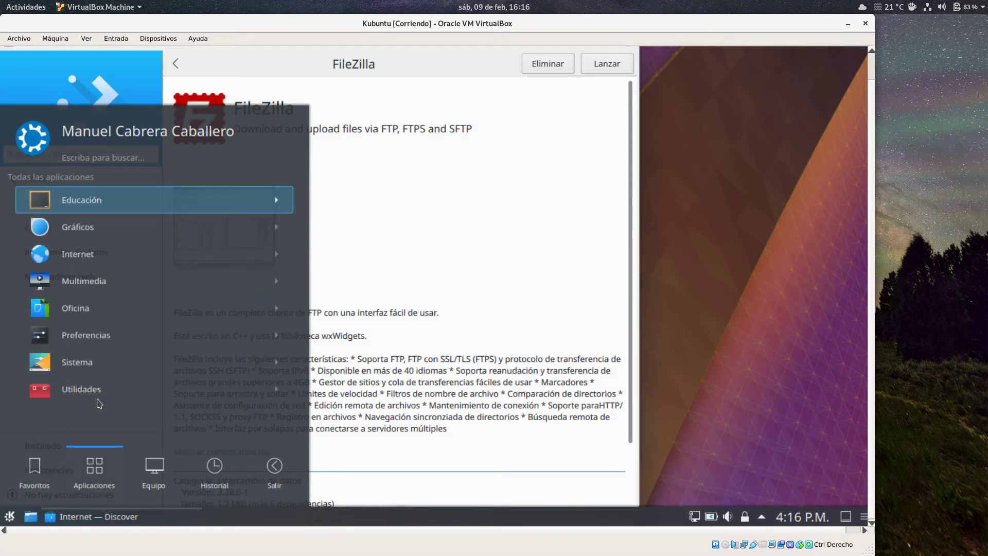
{"action": "left_click", "coordinate": [115, 253]}
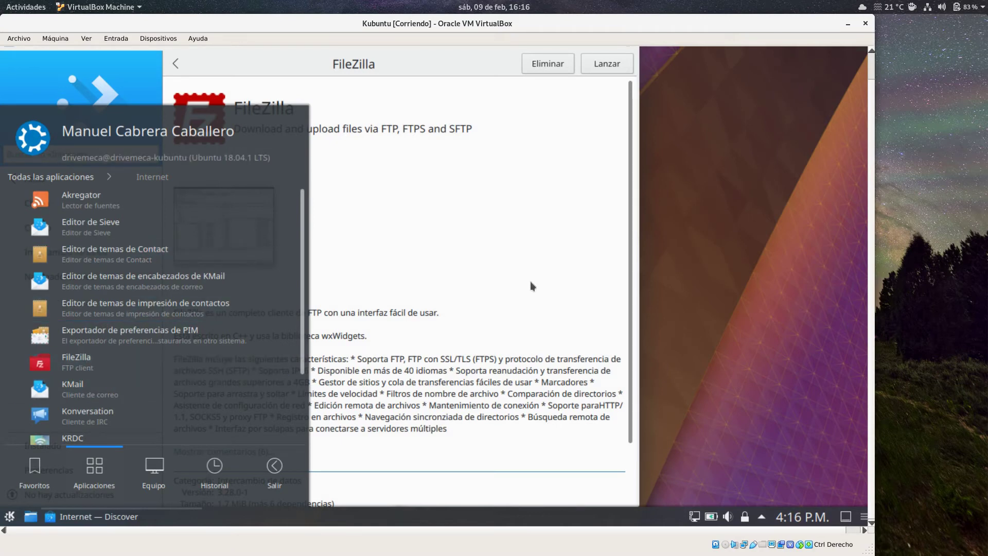
{"action": "left_click", "coordinate": [538, 255]}
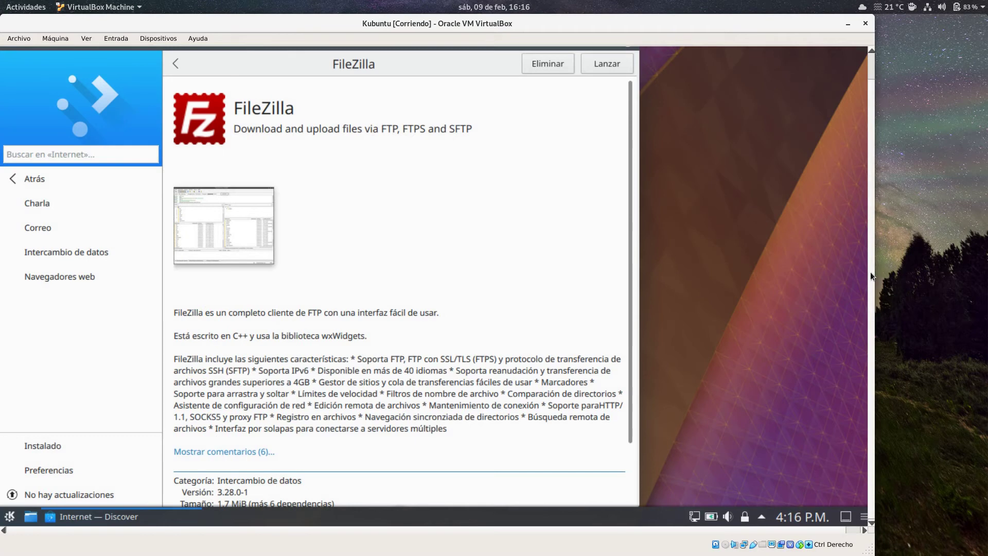
- Browse the Juegos games category, then return through Aplicaciones to the Destacado home page
{"action": "left_click_drag", "start_coordinate": [870, 272], "coordinate": [869, 215]}
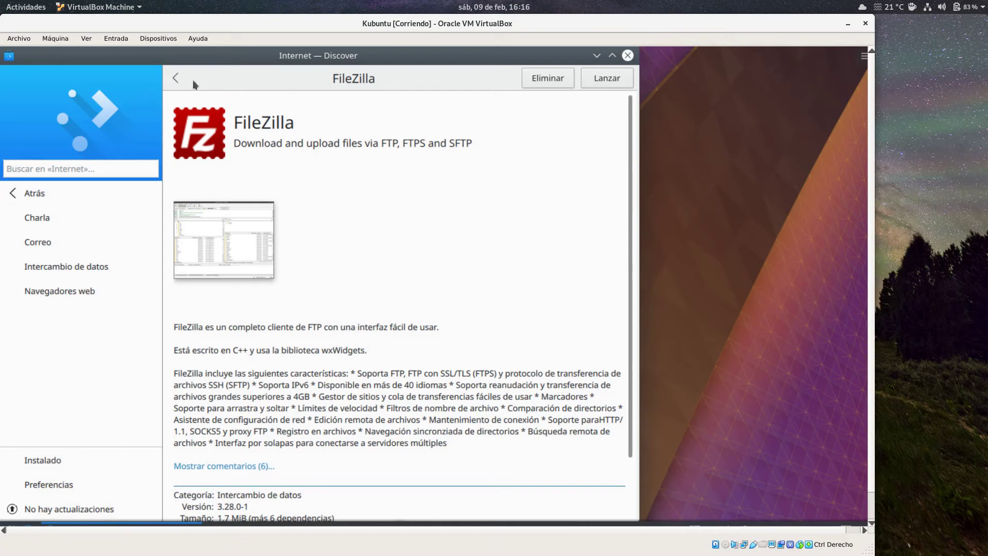
{"action": "left_click", "coordinate": [36, 193]}
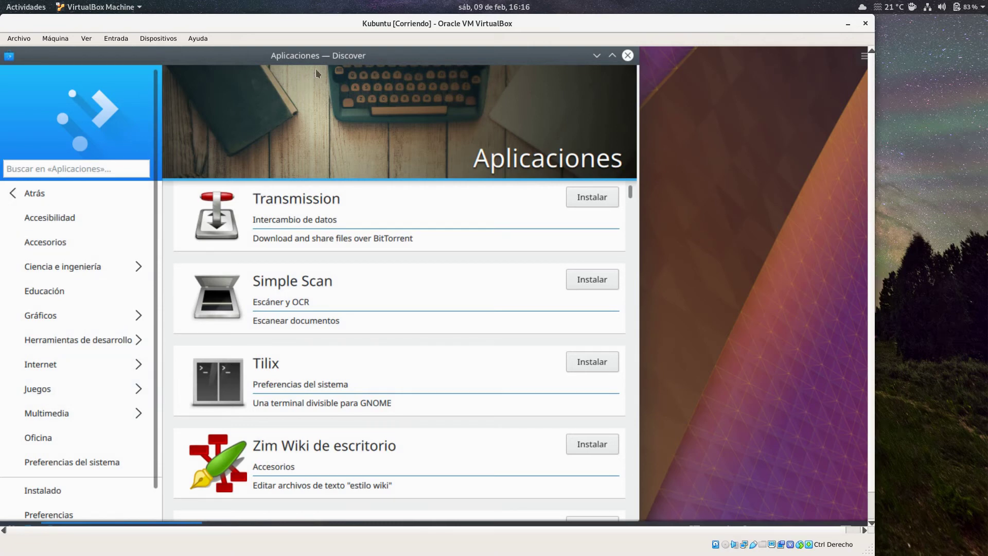
{"action": "scroll", "coordinate": [66, 329], "scroll_direction": "down", "scroll_amount": 2}
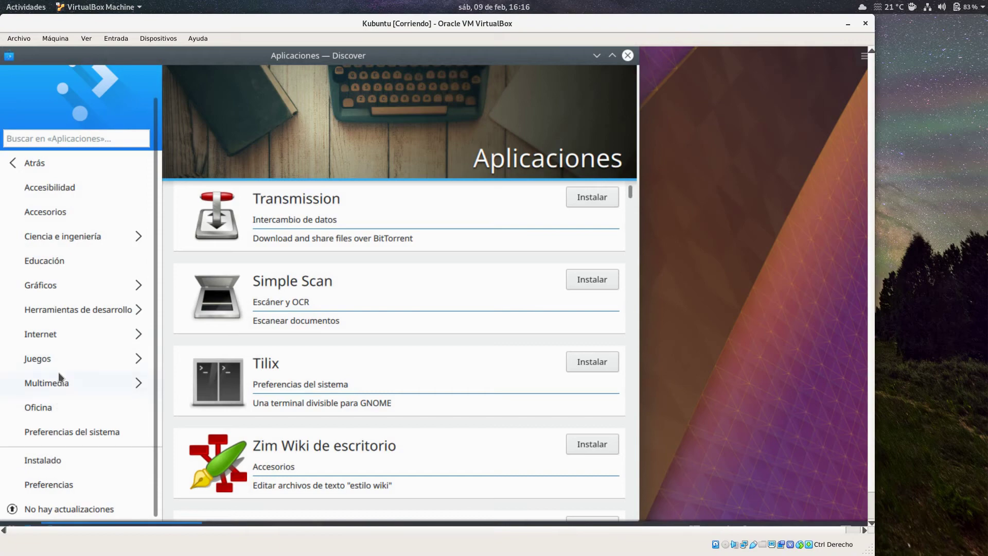
{"action": "left_click", "coordinate": [58, 359]}
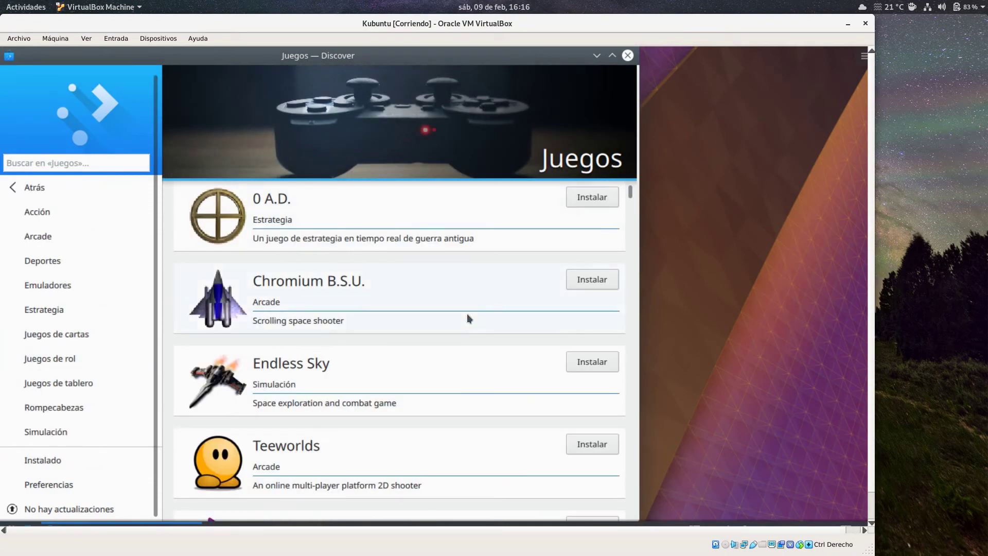
{"action": "scroll", "coordinate": [468, 314], "scroll_direction": "down", "scroll_amount": 20}
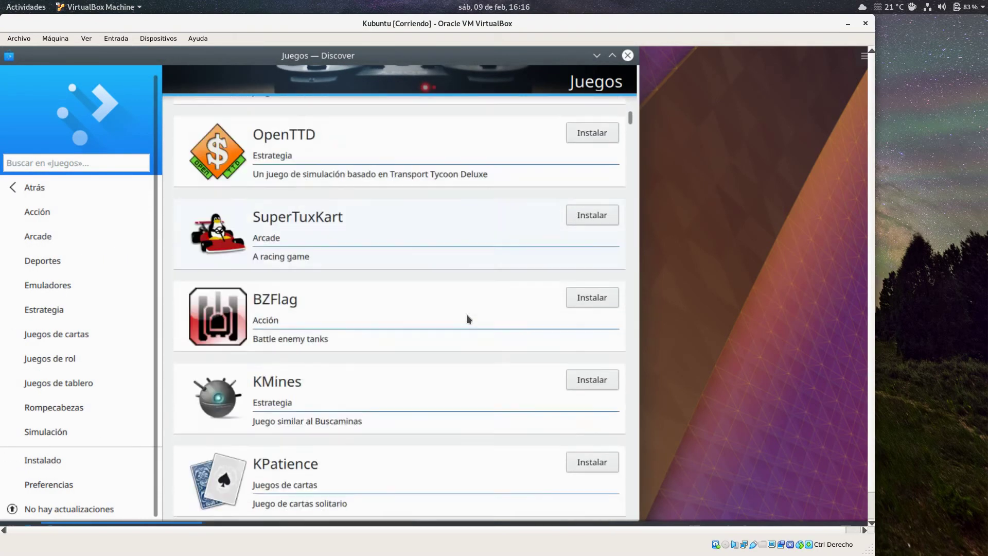
{"action": "scroll", "coordinate": [467, 314], "scroll_direction": "up", "scroll_amount": 15}
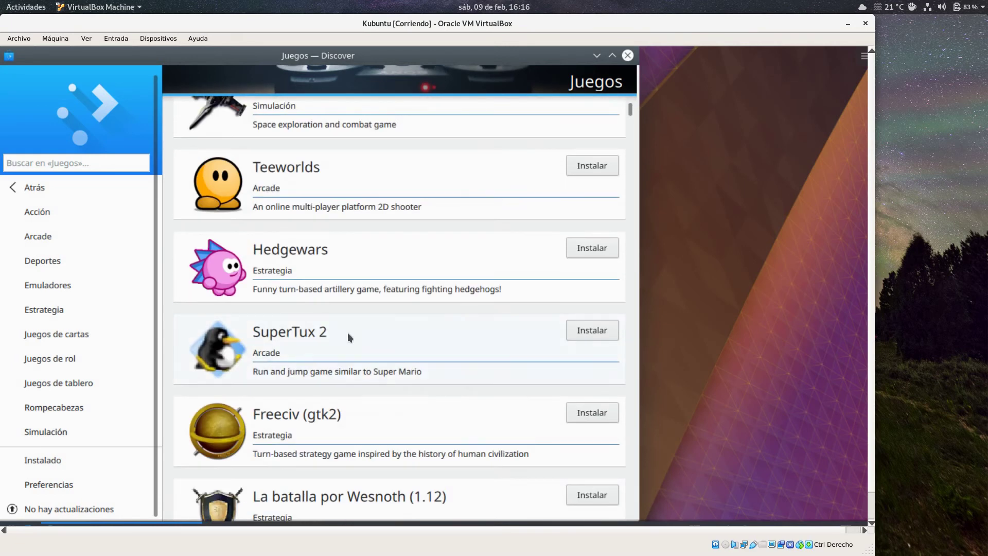
{"action": "scroll", "coordinate": [85, 320], "scroll_direction": "up", "scroll_amount": 1}
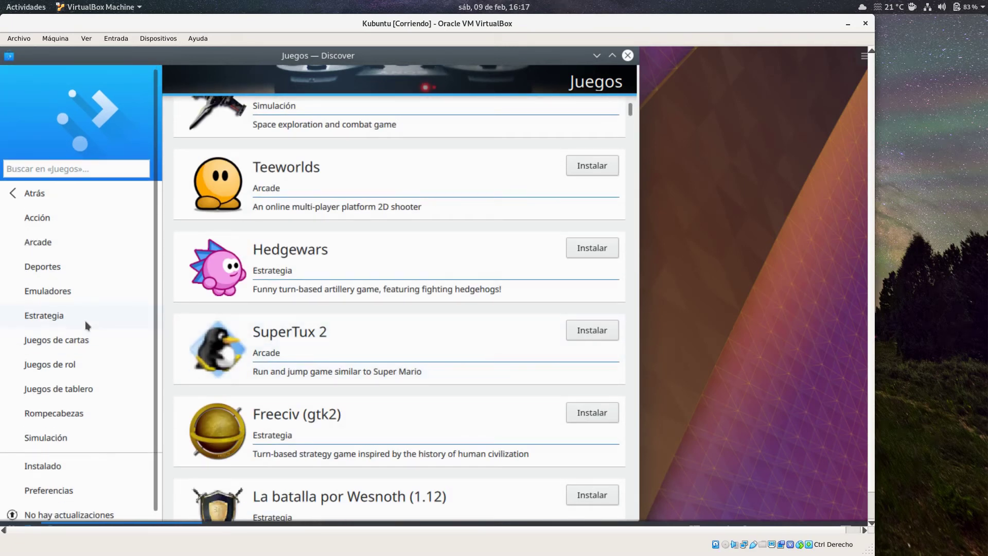
{"action": "left_click", "coordinate": [22, 194]}
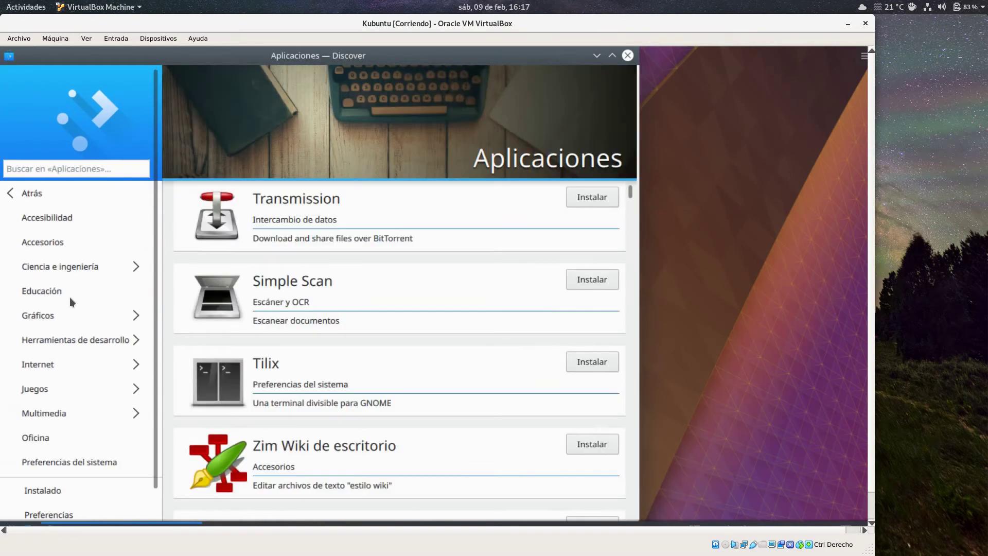
{"action": "left_click", "coordinate": [44, 193]}
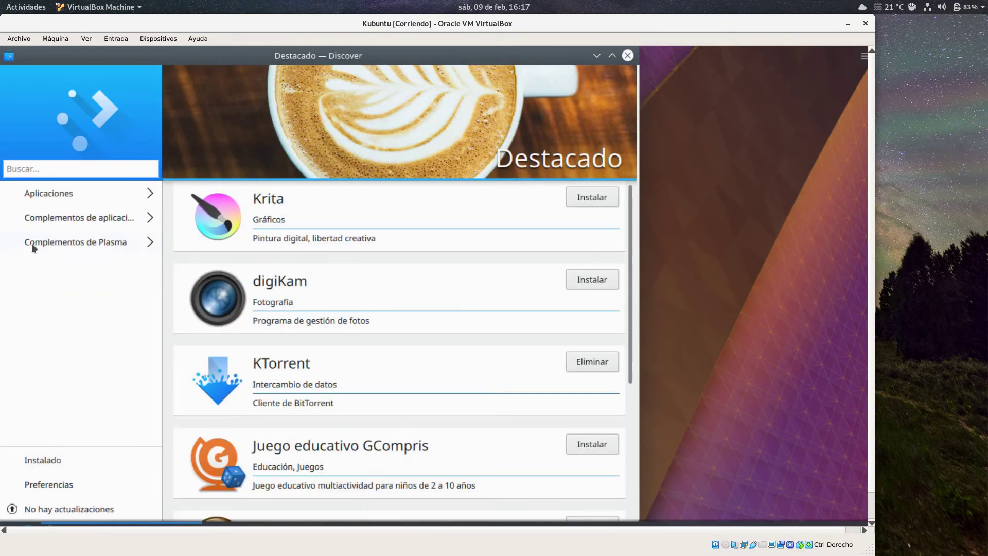
{"action": "left_click", "coordinate": [78, 217]}
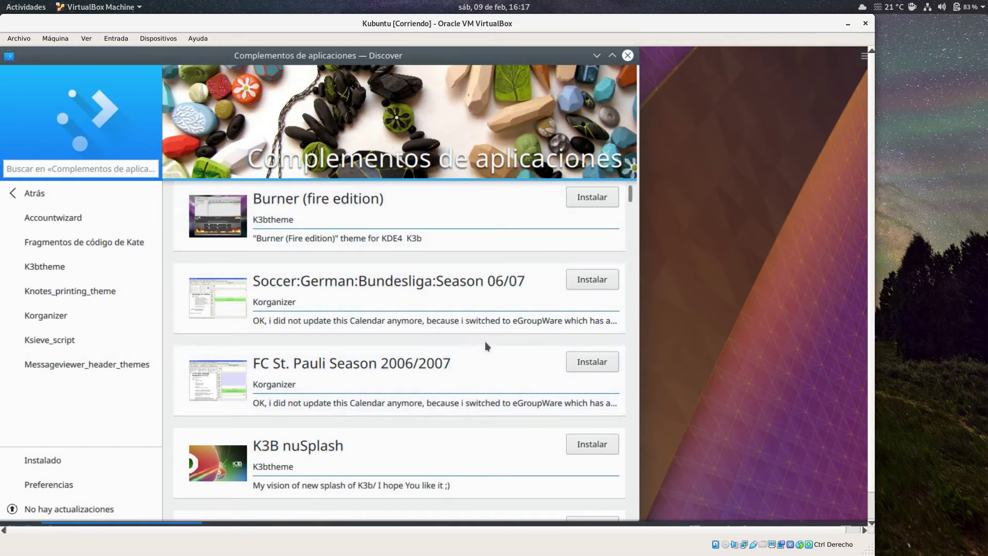
{"action": "scroll", "coordinate": [486, 337], "scroll_direction": "down", "scroll_amount": 3}
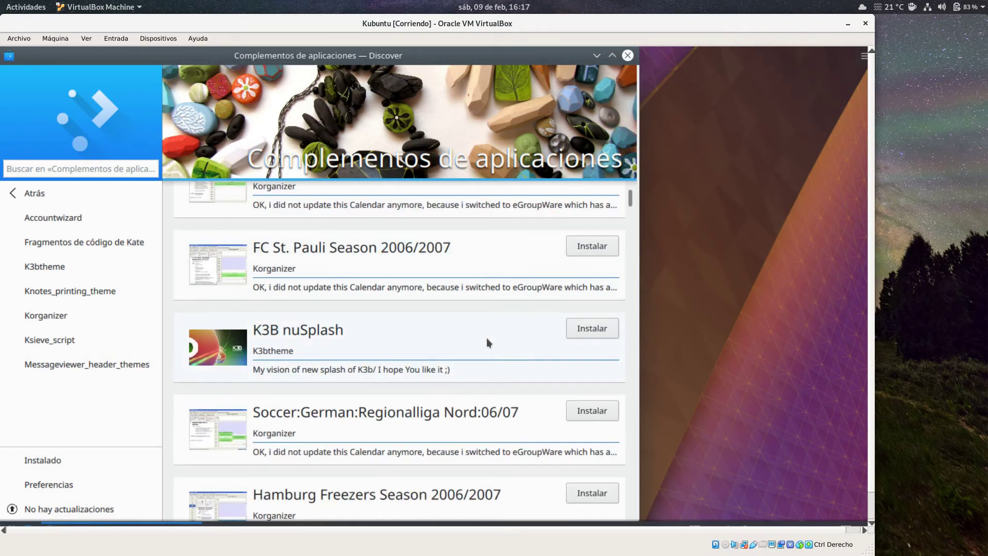
{"action": "scroll", "coordinate": [482, 336], "scroll_direction": "down", "scroll_amount": 5}
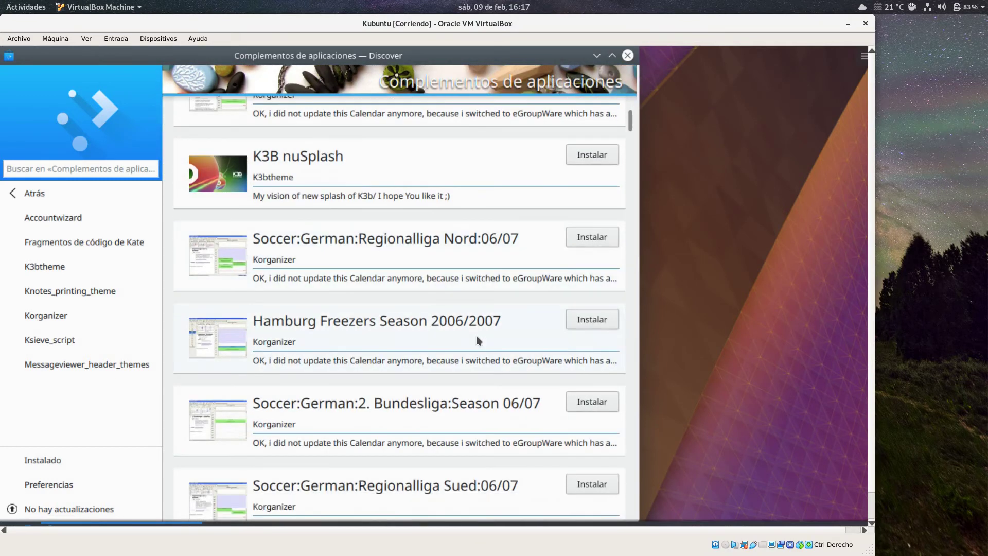
{"action": "left_click", "coordinate": [38, 193]}
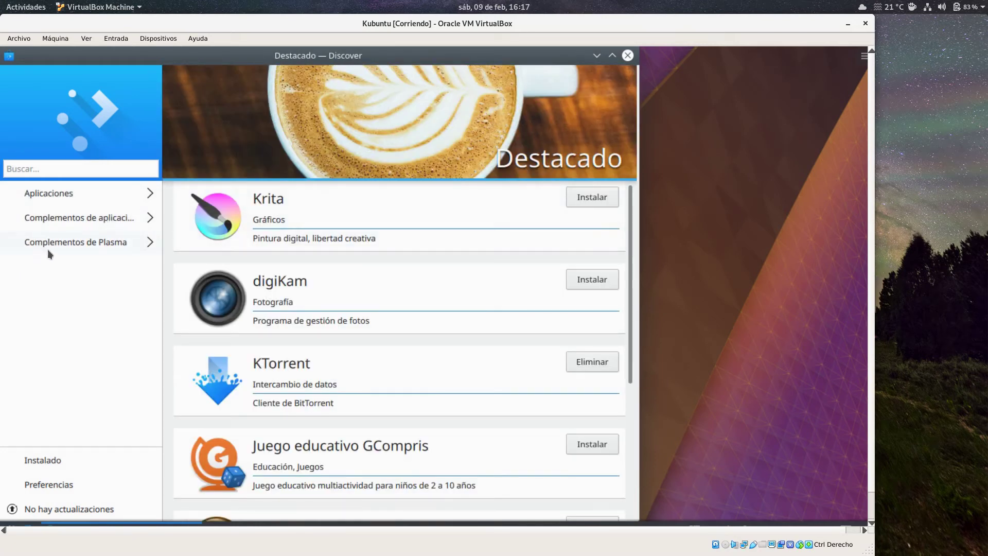
{"action": "left_click", "coordinate": [69, 242]}
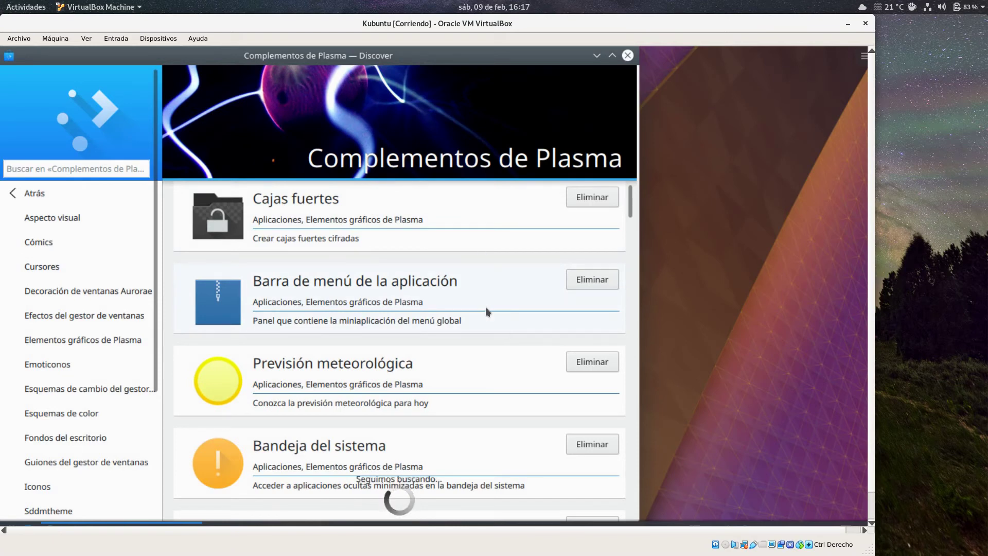
{"action": "scroll", "coordinate": [485, 308], "scroll_direction": "down", "scroll_amount": 1}
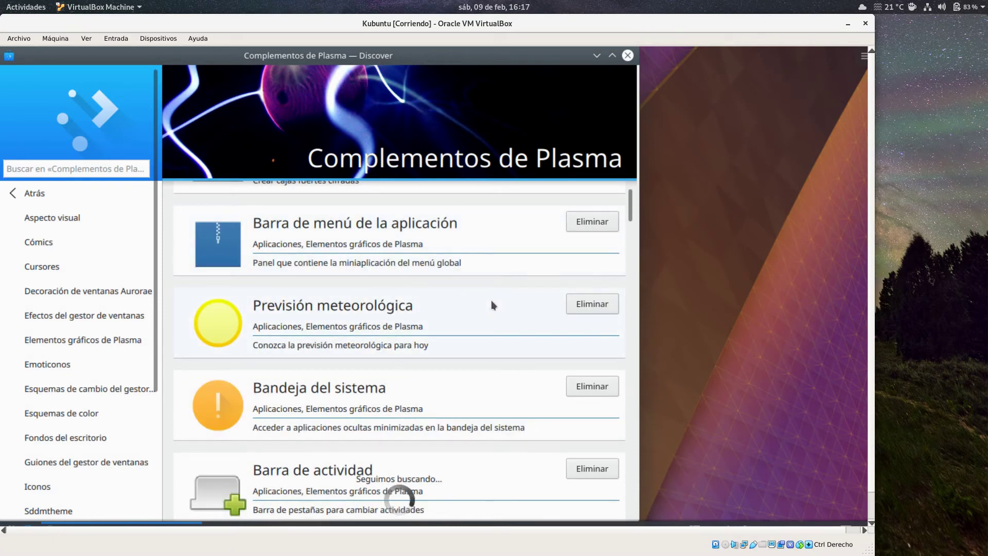
{"action": "scroll", "coordinate": [492, 305], "scroll_direction": "down", "scroll_amount": 5}
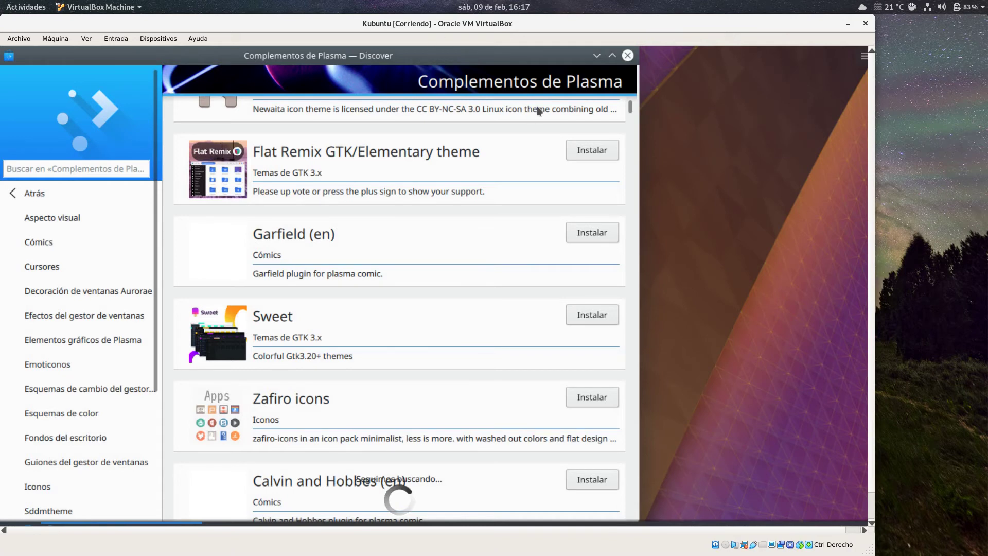
{"action": "scroll", "coordinate": [419, 306], "scroll_direction": "down", "scroll_amount": 5}
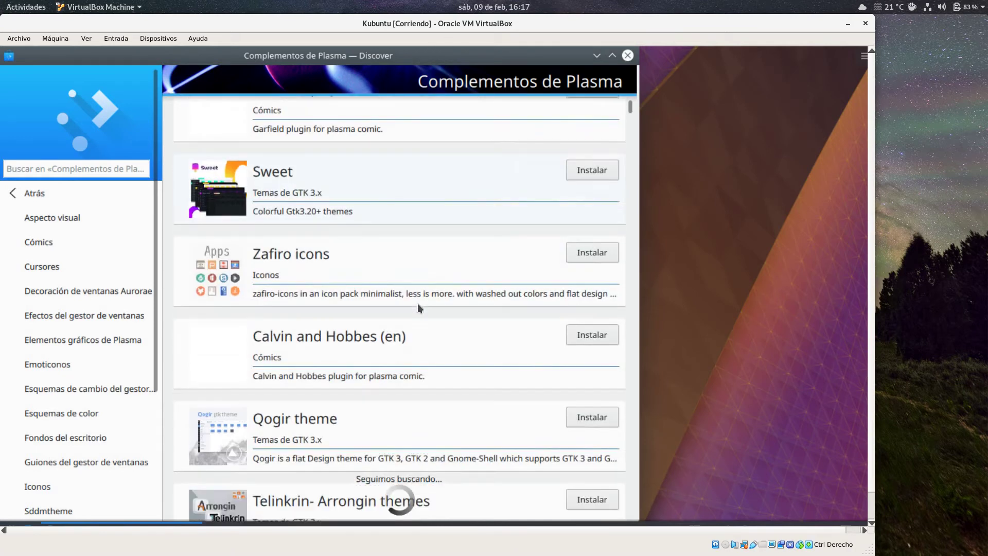
{"action": "left_click", "coordinate": [51, 363]}
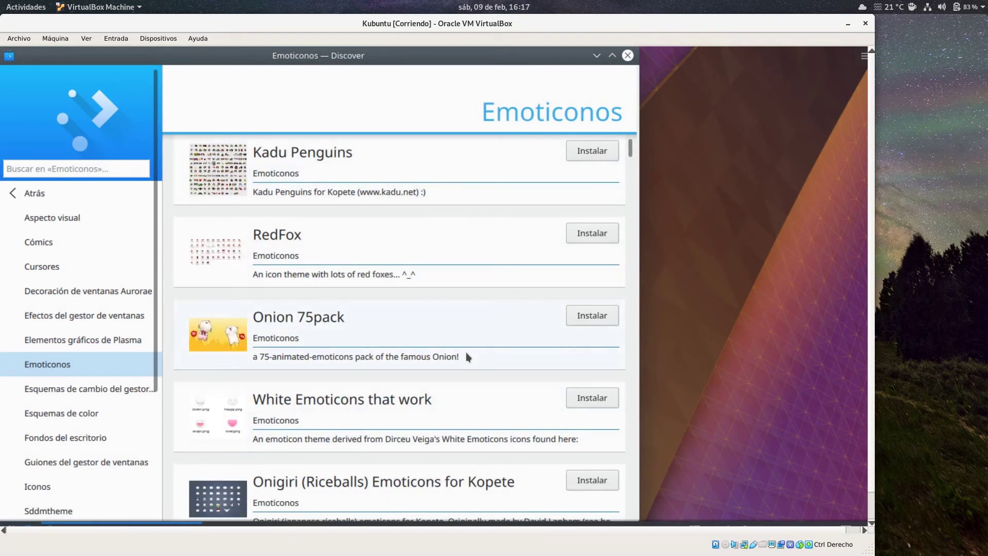
{"action": "scroll", "coordinate": [456, 247], "scroll_direction": "down", "scroll_amount": 8}
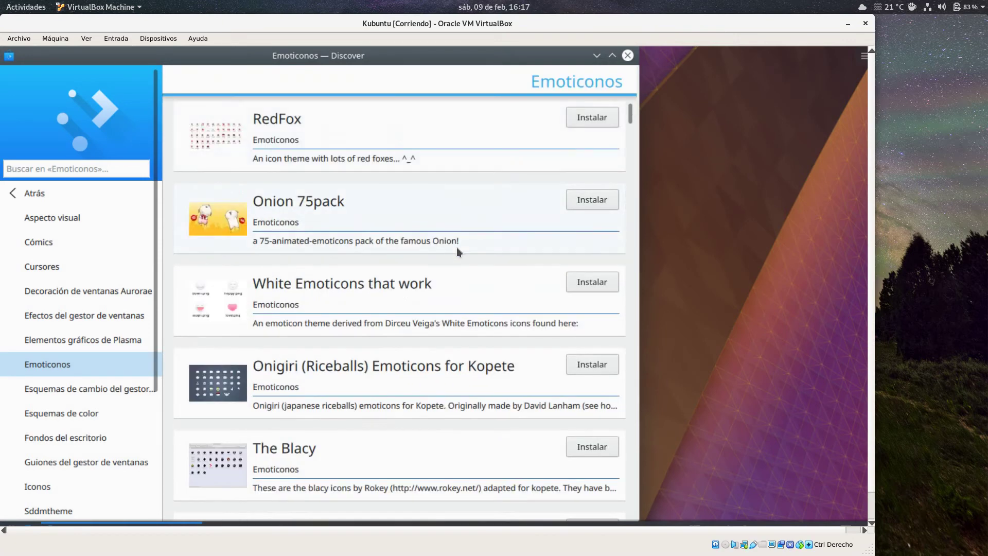
{"action": "left_click", "coordinate": [78, 412]}
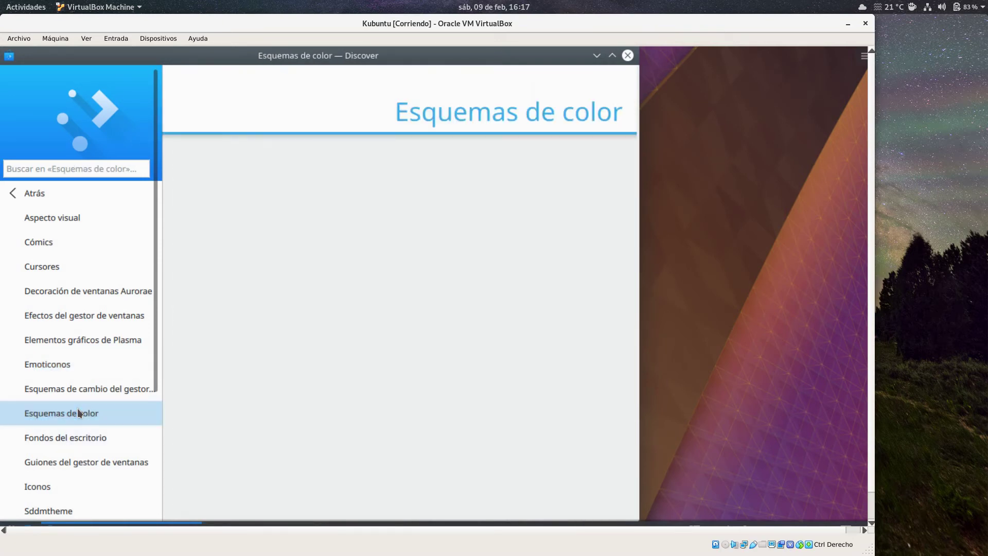
{"action": "left_click", "coordinate": [67, 437]}
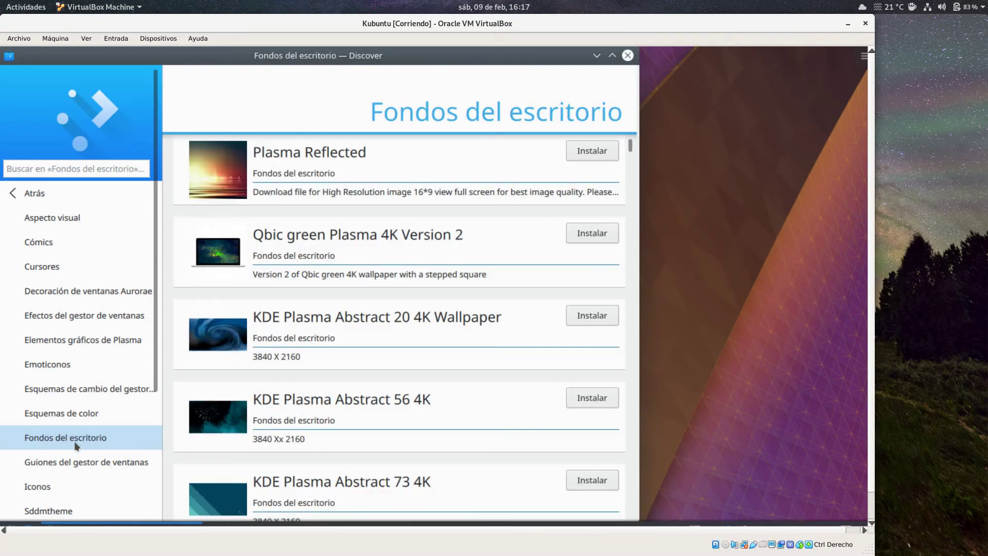
{"action": "scroll", "coordinate": [435, 373], "scroll_direction": "down", "scroll_amount": 6}
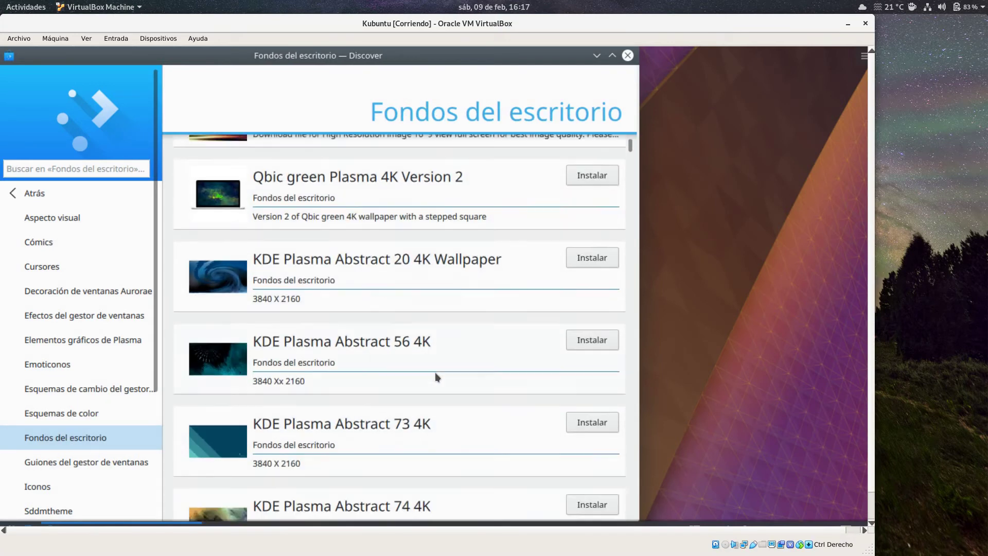
{"action": "scroll", "coordinate": [435, 372], "scroll_direction": "down", "scroll_amount": 5}
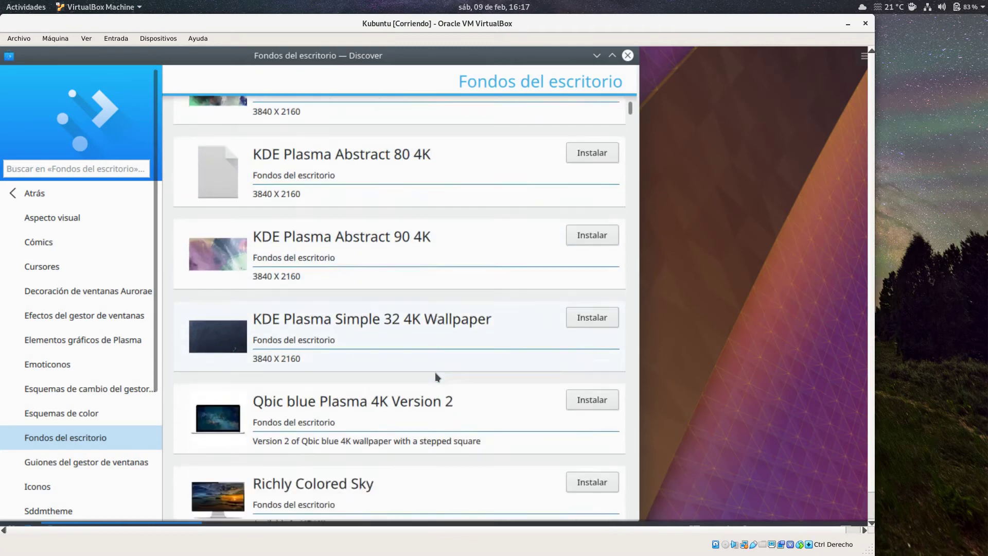
{"action": "scroll", "coordinate": [435, 376], "scroll_direction": "down", "scroll_amount": 6}
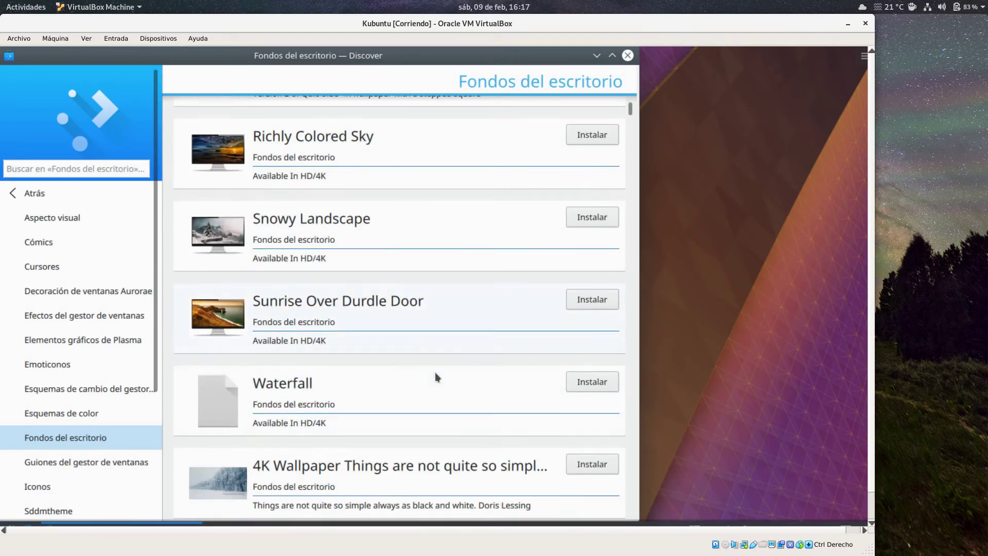
{"action": "scroll", "coordinate": [436, 376], "scroll_direction": "up", "scroll_amount": 3}
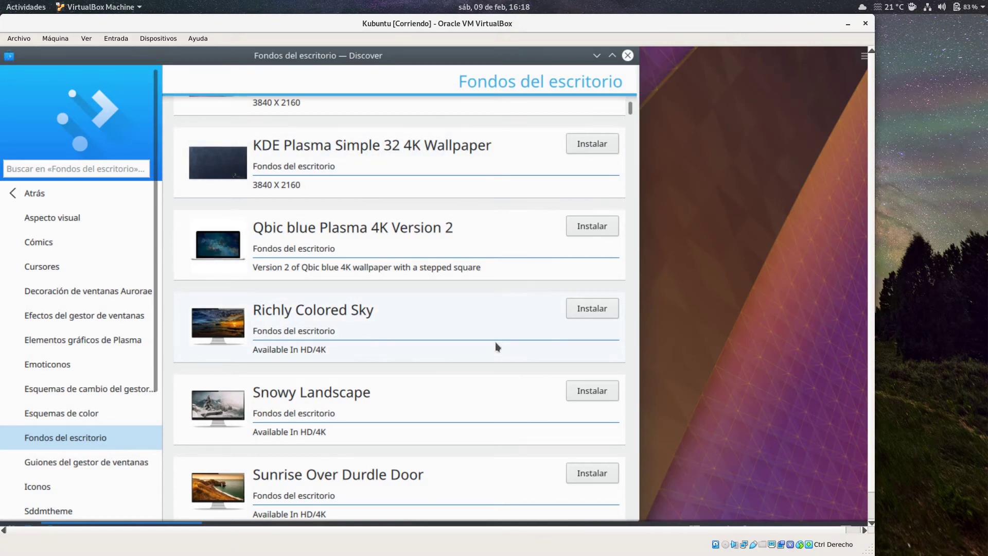
{"action": "scroll", "coordinate": [495, 342], "scroll_direction": "down", "scroll_amount": 3}
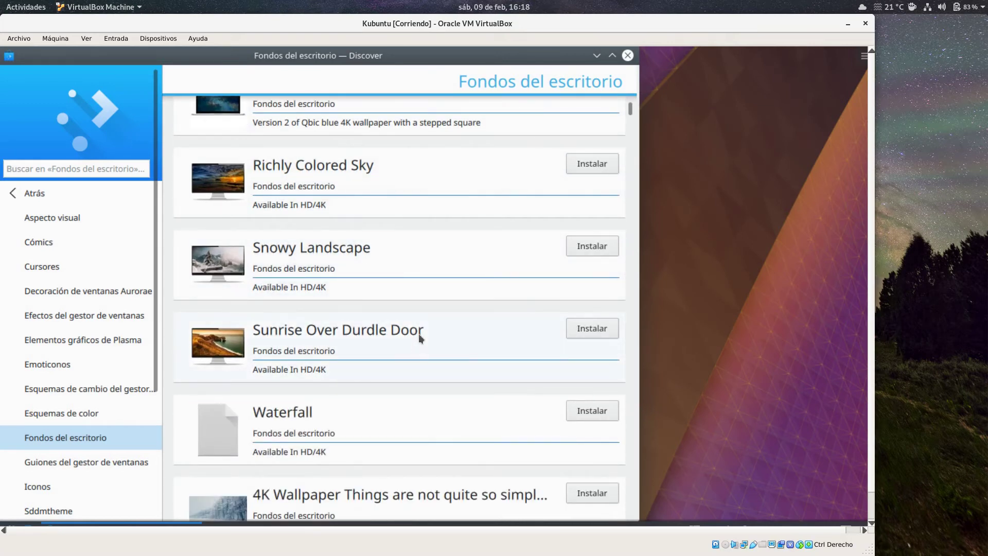
{"action": "scroll", "coordinate": [430, 317], "scroll_direction": "down", "scroll_amount": 5}
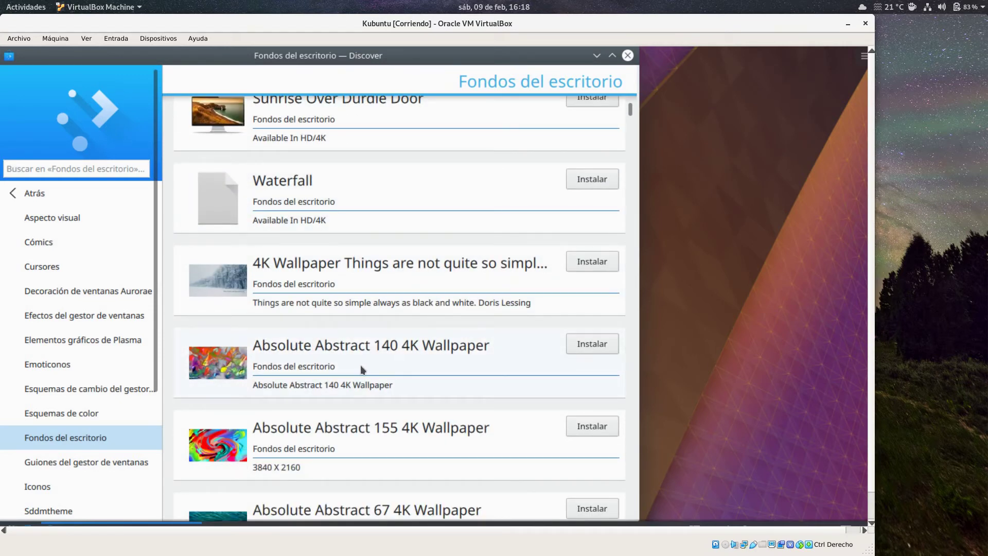
{"action": "left_click", "coordinate": [40, 195]}
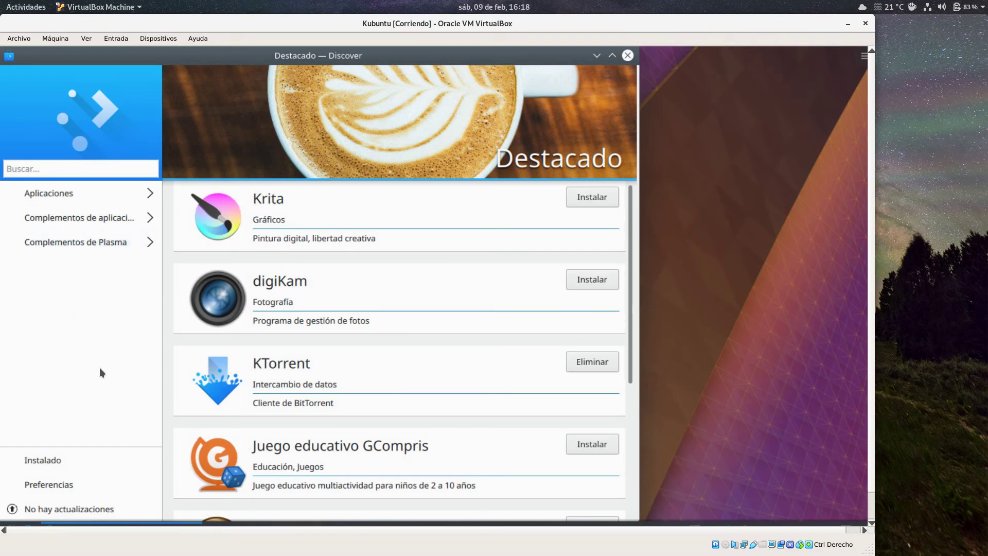
- Show the Instalado list and scroll past installed apps like Cajas fuertes and Calculadora
{"action": "left_click", "coordinate": [46, 461]}
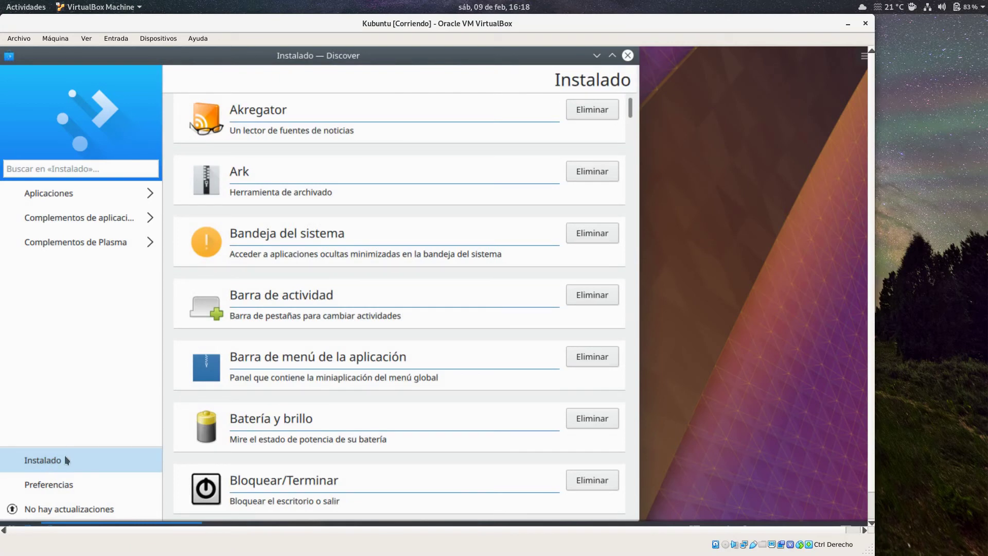
{"action": "scroll", "coordinate": [494, 233], "scroll_direction": "down", "scroll_amount": 10}
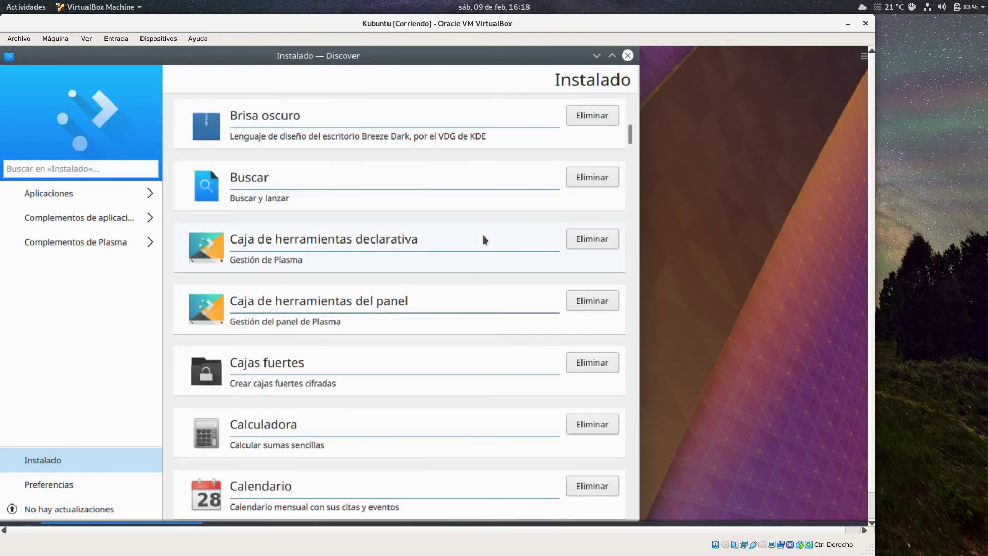
{"action": "scroll", "coordinate": [484, 240], "scroll_direction": "down", "scroll_amount": 4}
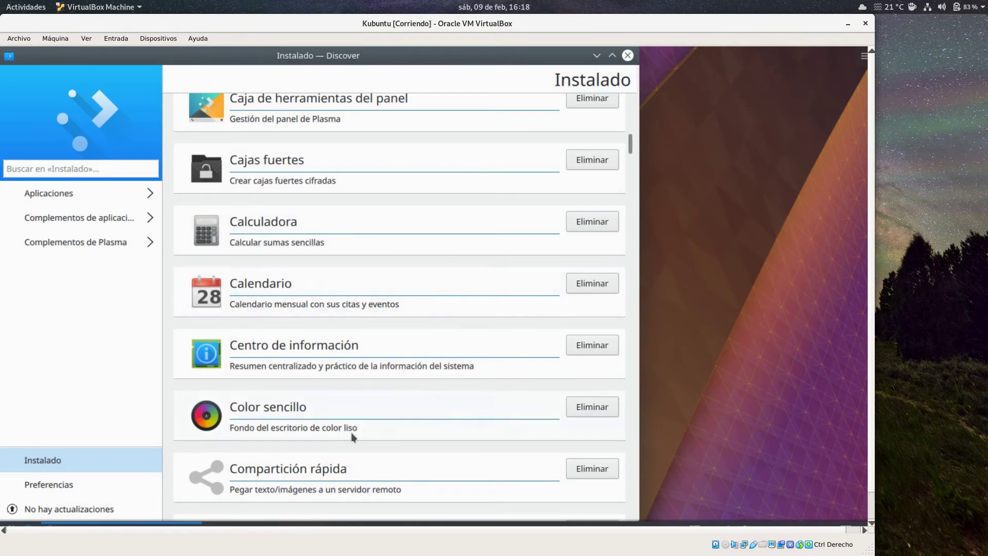
- View Preferencias and scroll through the Ubuntu Bionic sources and Flatpak, PackageKit, Snap backends
{"action": "left_click", "coordinate": [43, 485]}
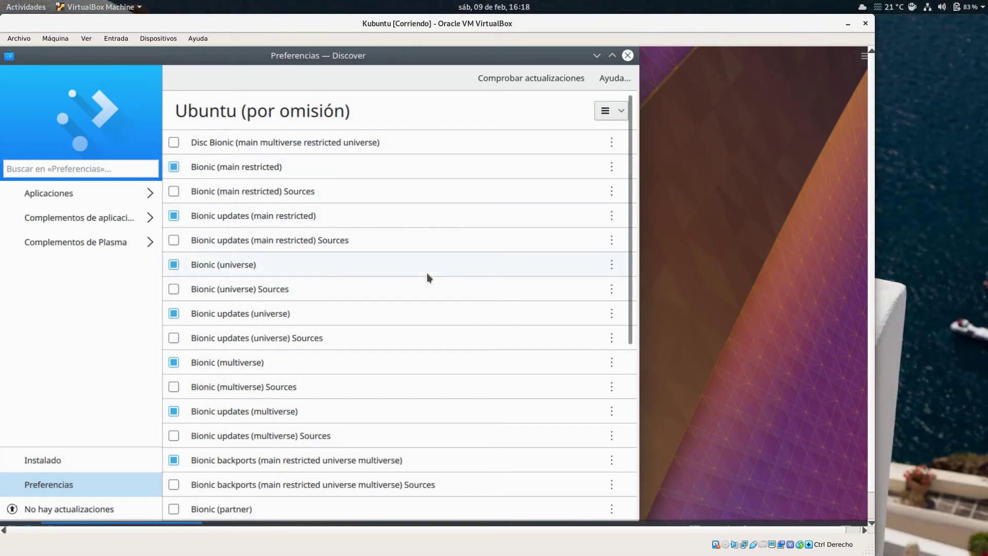
{"action": "scroll", "coordinate": [427, 275], "scroll_direction": "down", "scroll_amount": 10}
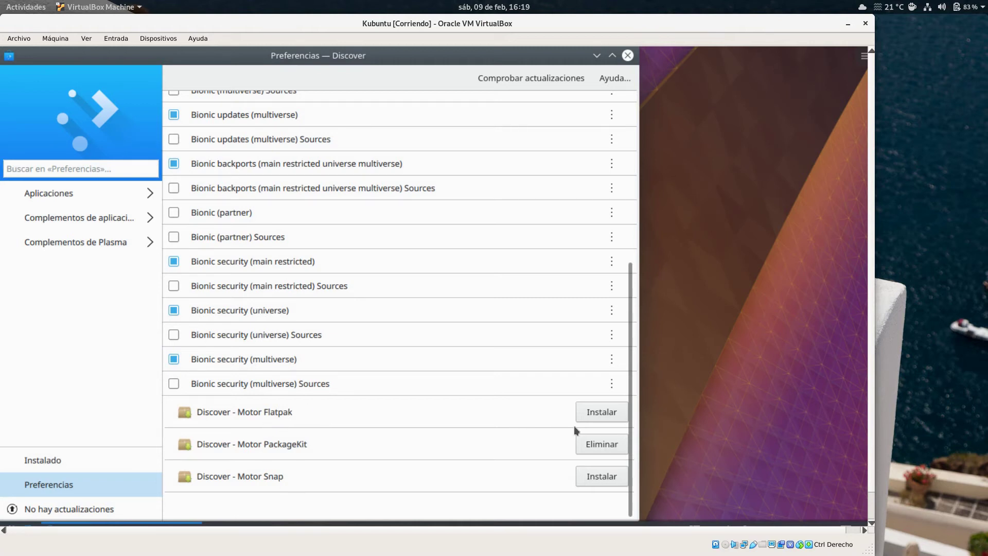
- Install the Discover Flatpak and Snap backends, then return to the Applications catalogue
{"action": "left_click", "coordinate": [605, 414]}
{"action": "left_click", "coordinate": [609, 478]}
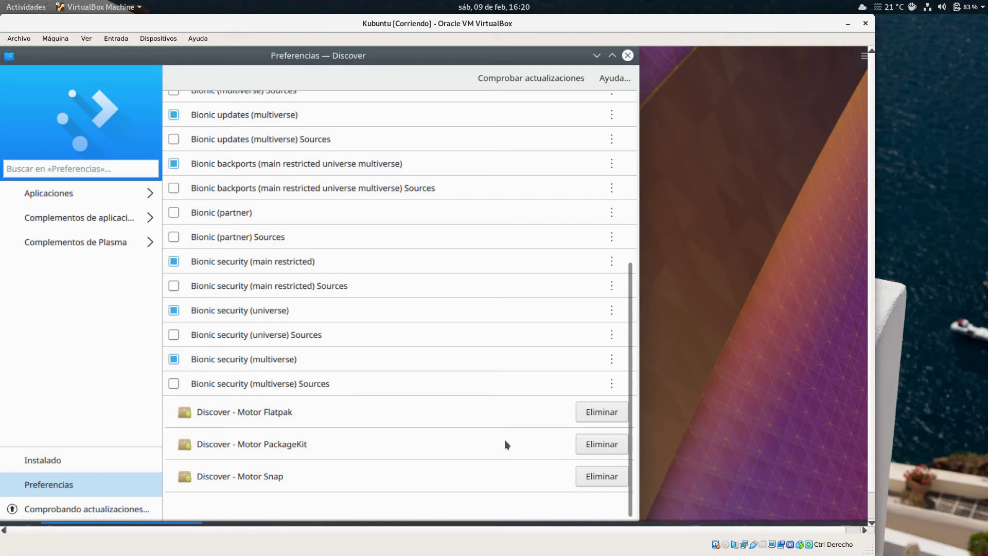
{"action": "scroll", "coordinate": [501, 443], "scroll_direction": "up", "scroll_amount": 6}
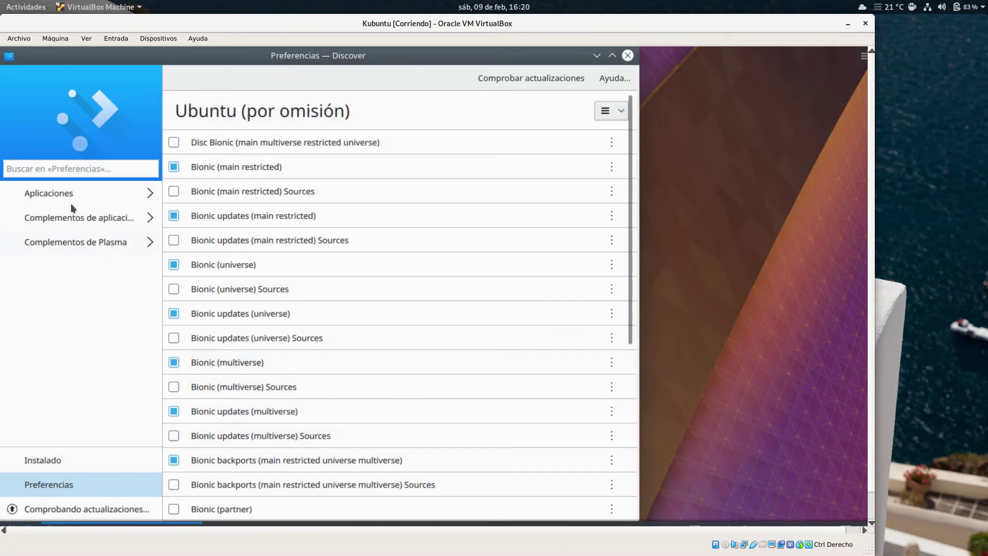
{"action": "left_click", "coordinate": [74, 200]}
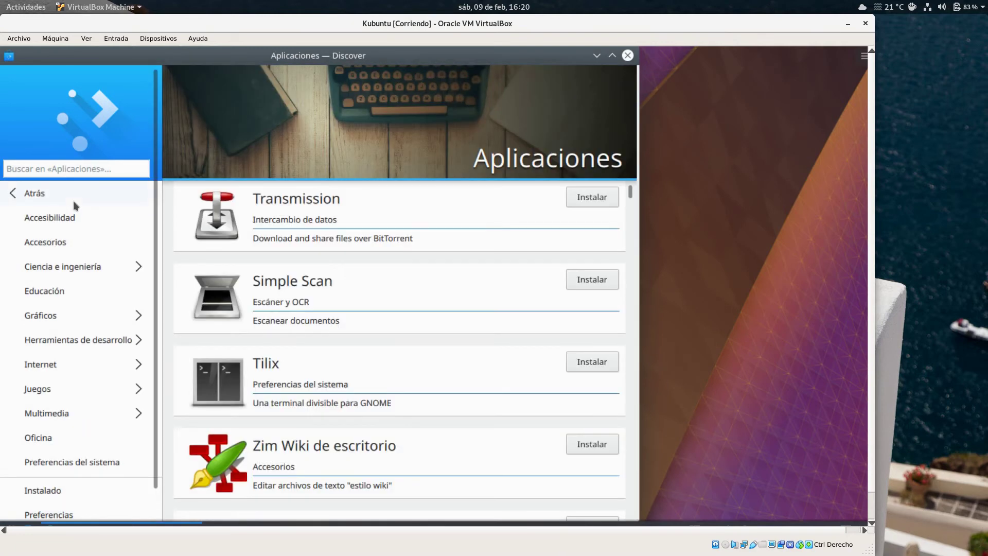
- Search the Applications category for 'spotify', then go back to the featured page
{"action": "scroll", "coordinate": [498, 409], "scroll_direction": "down", "scroll_amount": 5}
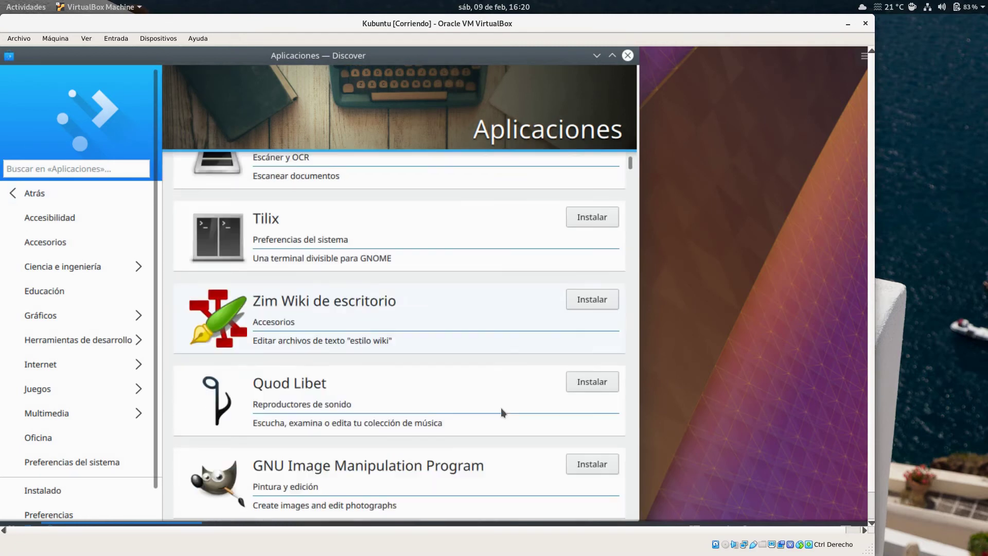
{"action": "scroll", "coordinate": [508, 406], "scroll_direction": "up", "scroll_amount": 5}
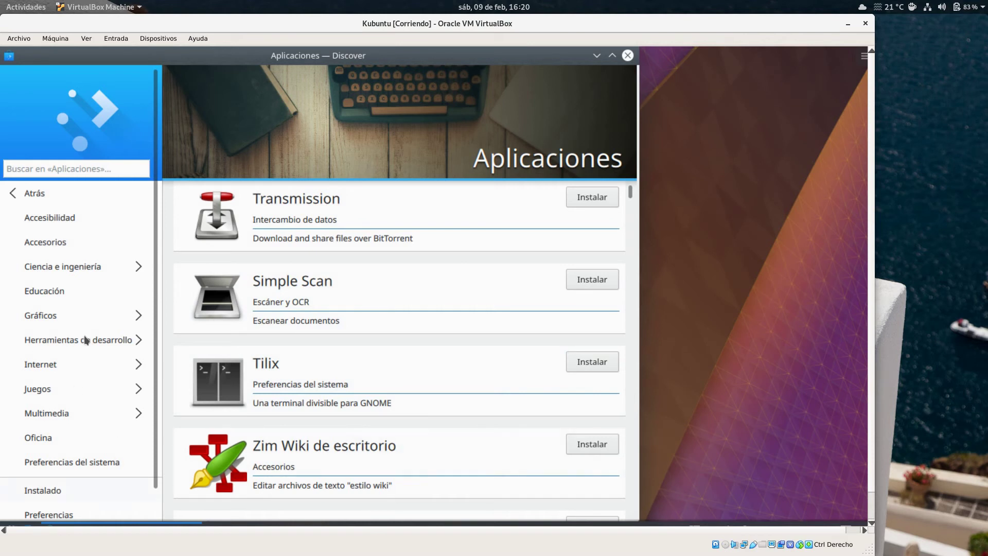
{"action": "left_click", "coordinate": [91, 170]}
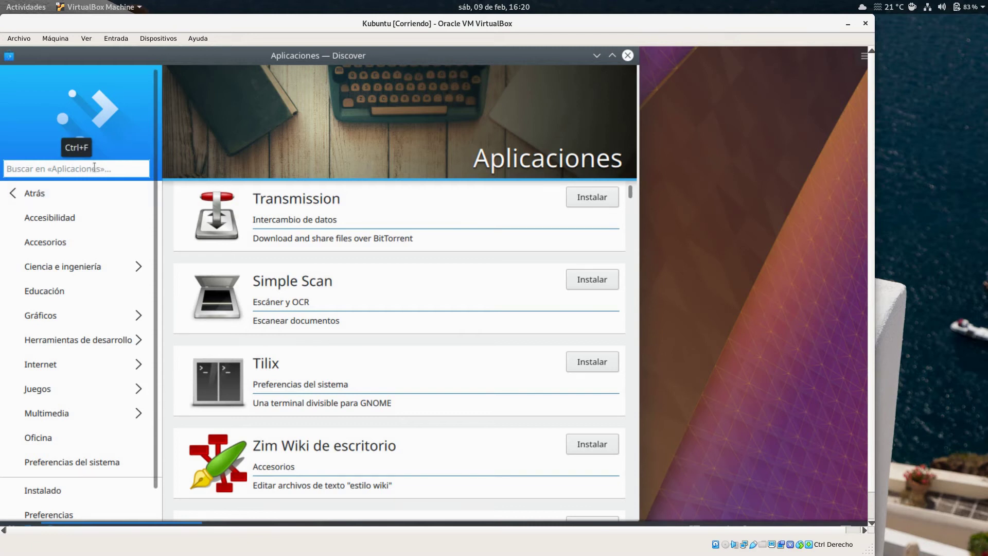
{"action": "type", "text": "spotify"}
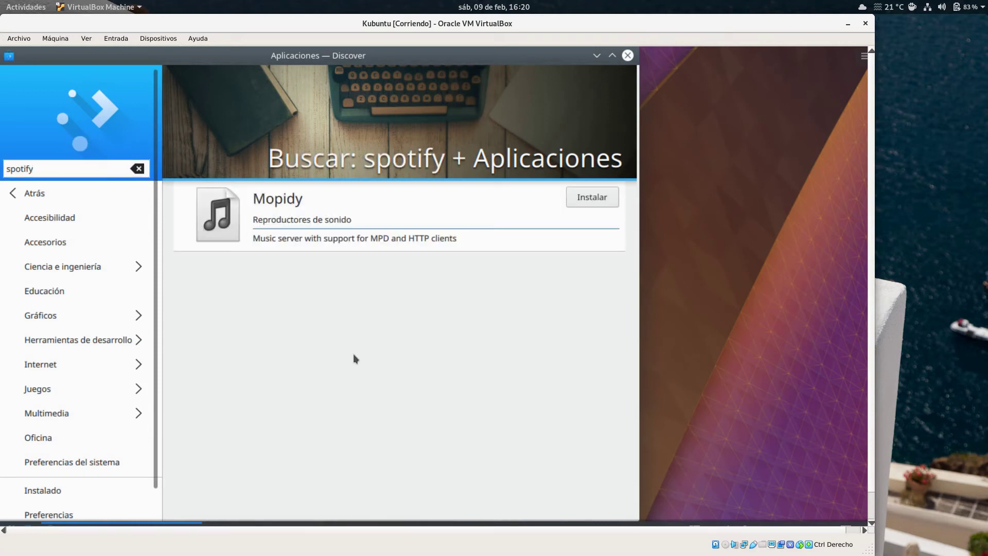
{"action": "left_click", "coordinate": [20, 195]}
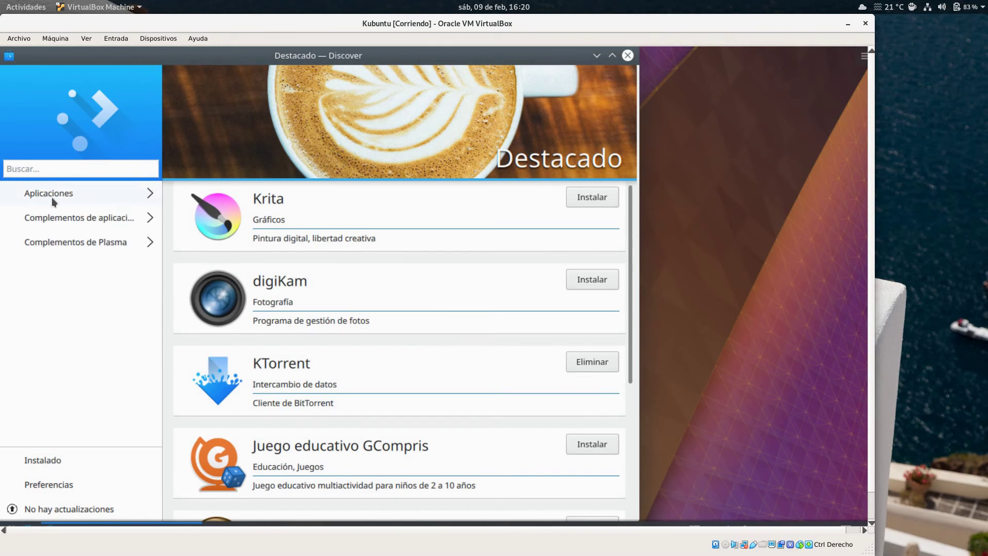
- Search all software for 'spotify', browse the results, and close Discover
{"action": "left_click", "coordinate": [62, 170]}
{"action": "type", "text": "spotify"}
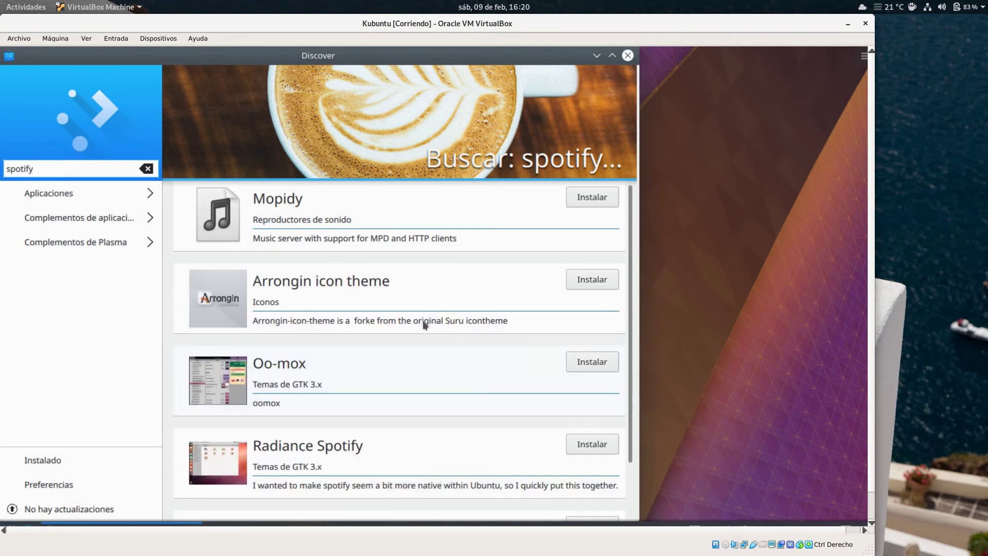
{"action": "scroll", "coordinate": [389, 274], "scroll_direction": "down", "scroll_amount": 2}
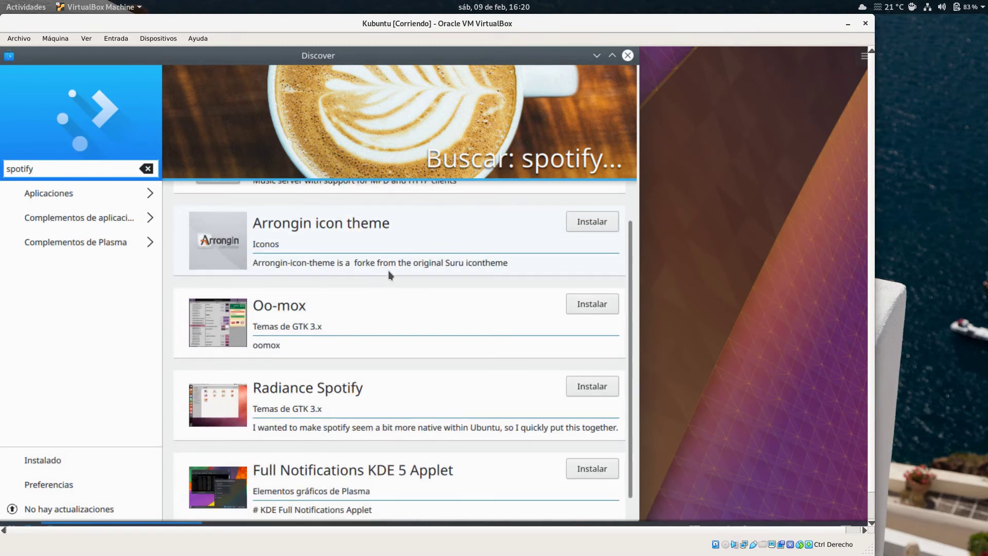
{"action": "scroll", "coordinate": [463, 371], "scroll_direction": "down", "scroll_amount": 1}
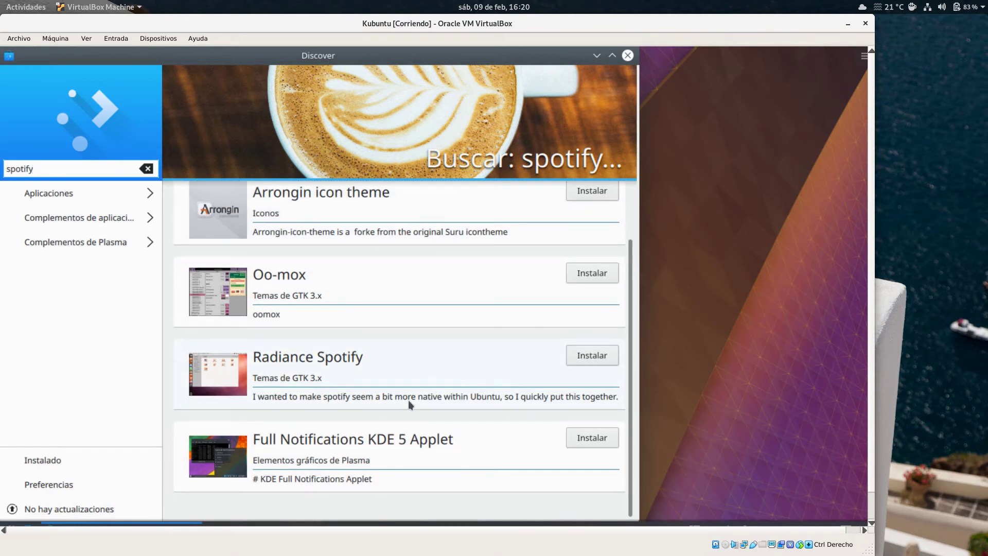
{"action": "scroll", "coordinate": [381, 404], "scroll_direction": "up", "scroll_amount": 3}
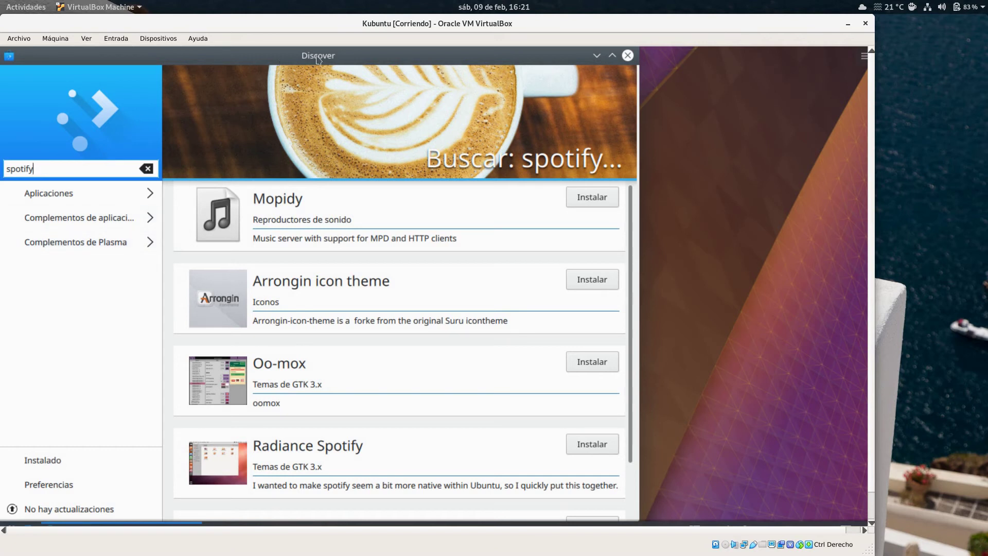
{"action": "left_click", "coordinate": [627, 55]}
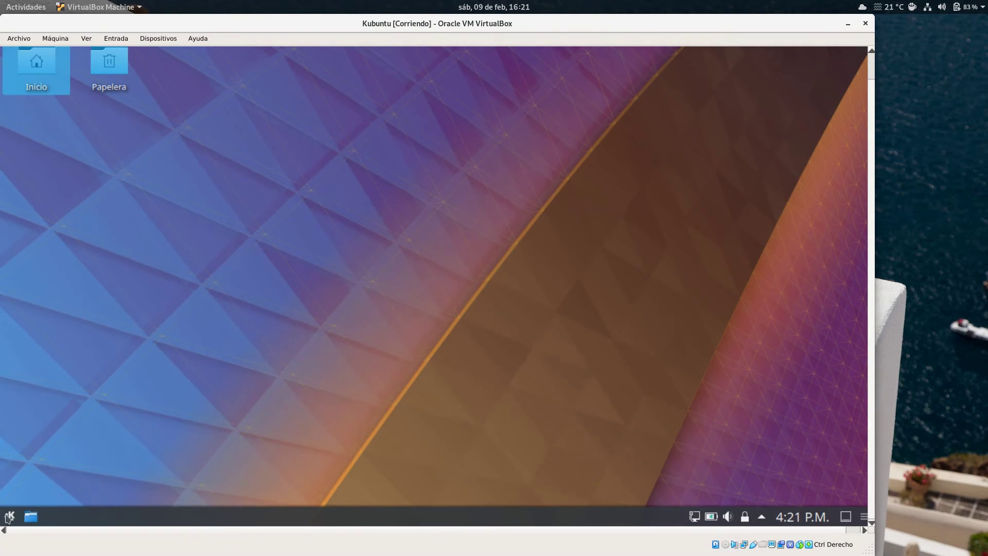
- Launch Navegador web Firefox from the launcher's Favoritos
{"action": "left_click", "coordinate": [9, 517]}
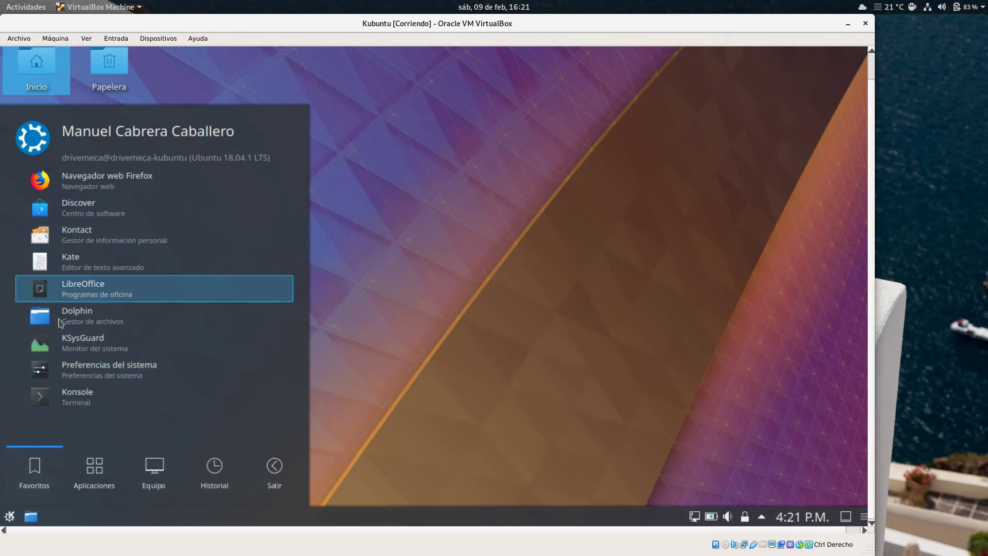
{"action": "left_click", "coordinate": [126, 180]}
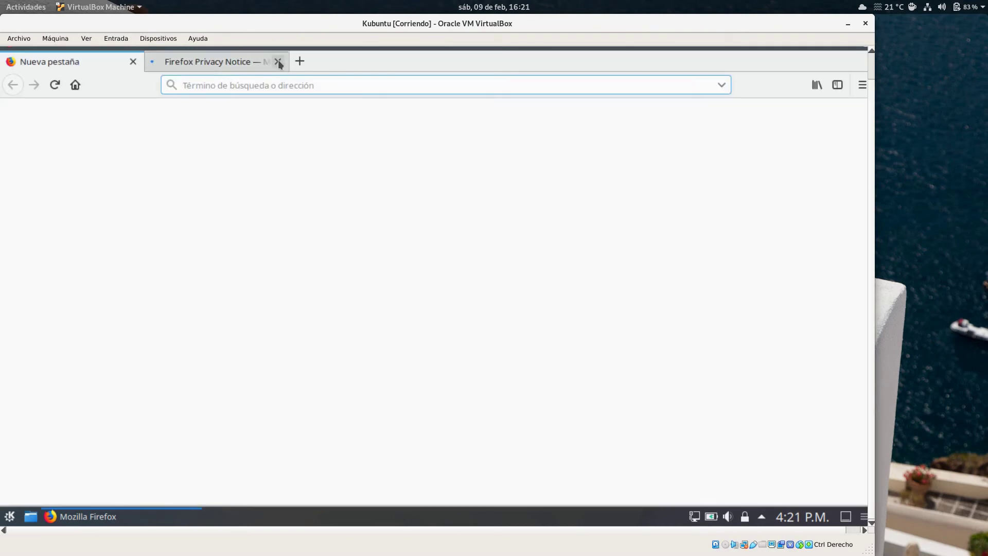
- Close the Privacy Notice tab, check the Firefox version in Acerca de Firefox, then quit Firefox
{"action": "left_click", "coordinate": [278, 61]}
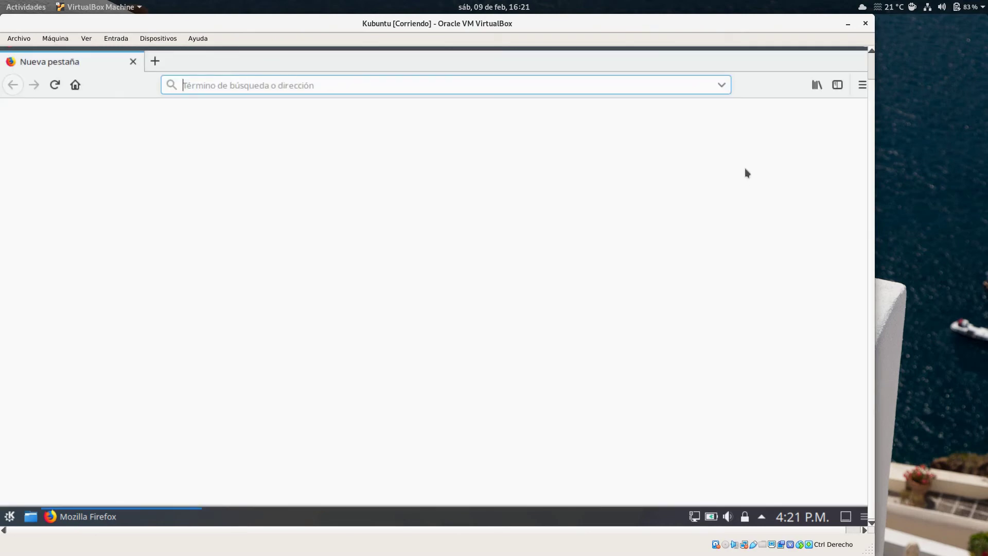
{"action": "left_click", "coordinate": [862, 88]}
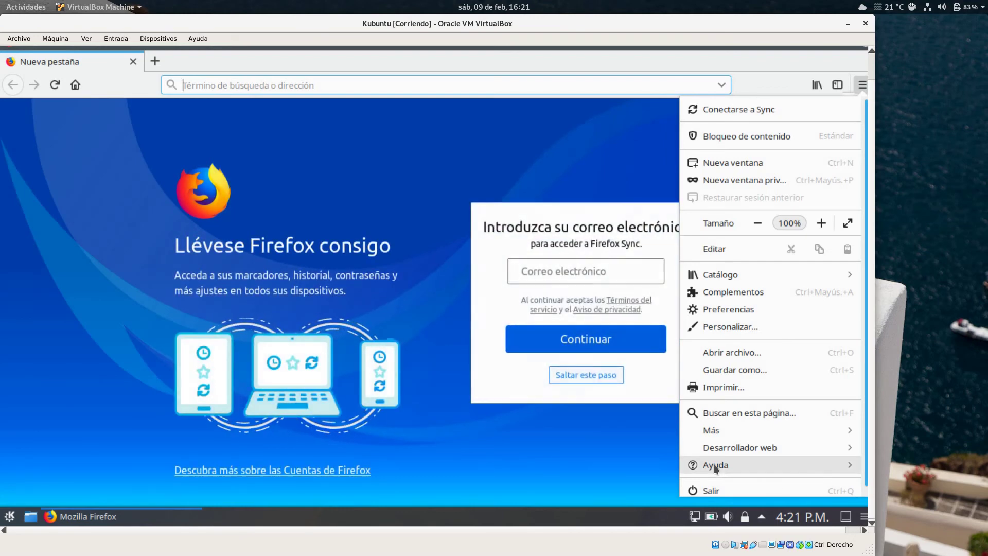
{"action": "left_click", "coordinate": [721, 466]}
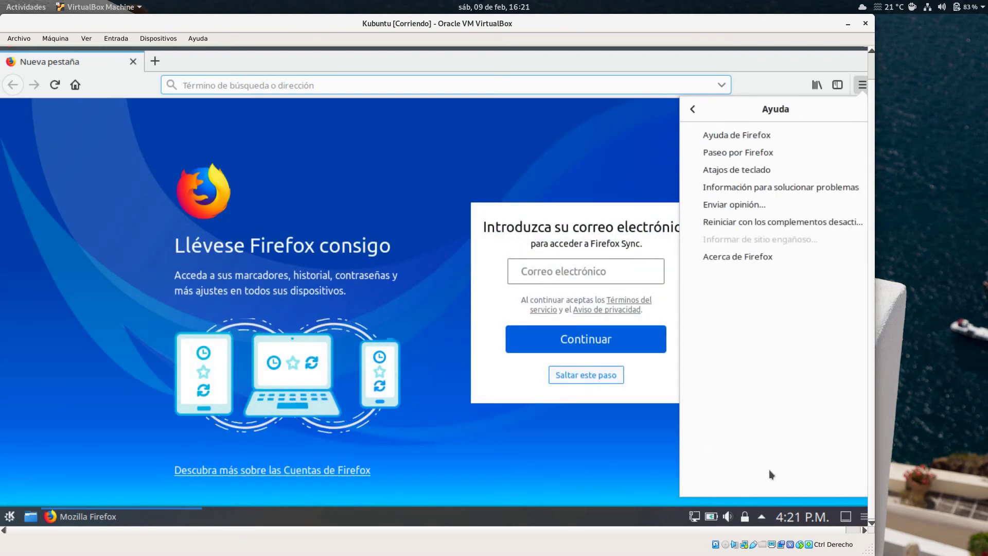
{"action": "left_click", "coordinate": [729, 255]}
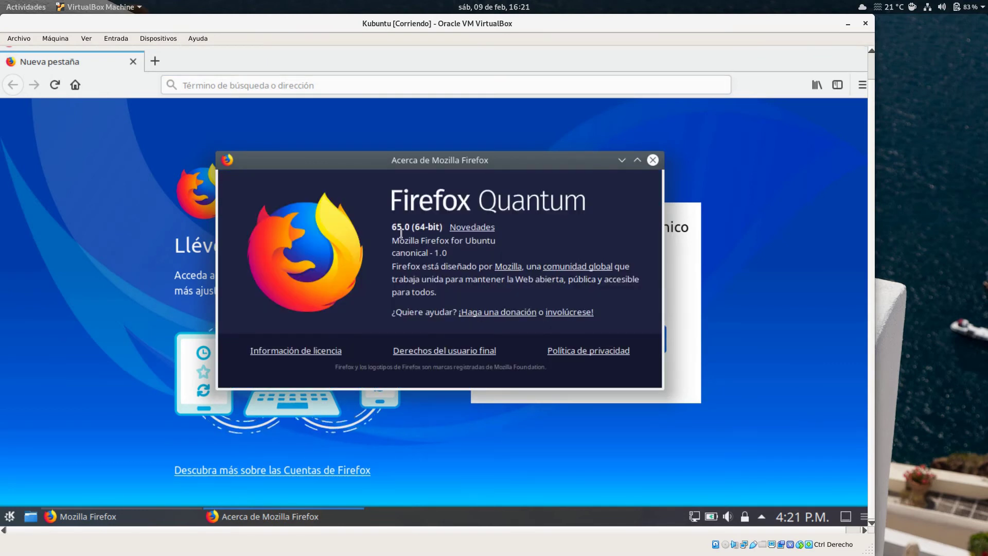
{"action": "left_click", "coordinate": [652, 160]}
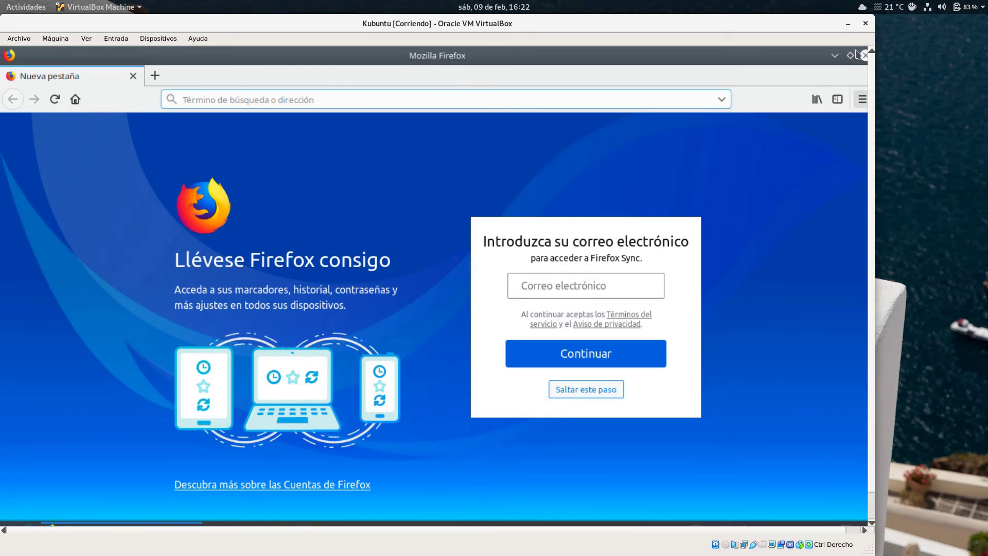
{"action": "left_click", "coordinate": [864, 55]}
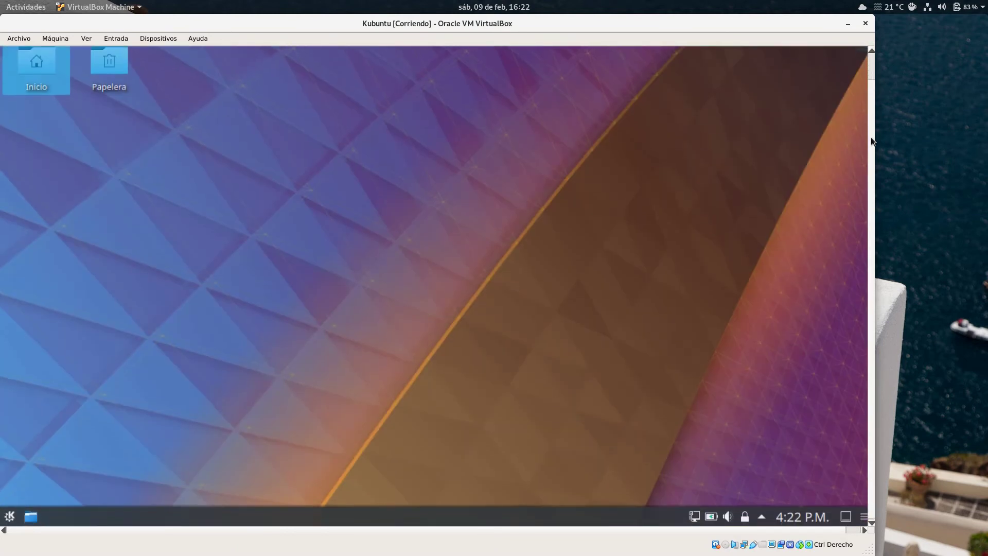
- Launch LibreOffice and create a new blank Writer document
{"action": "left_click", "coordinate": [10, 517]}
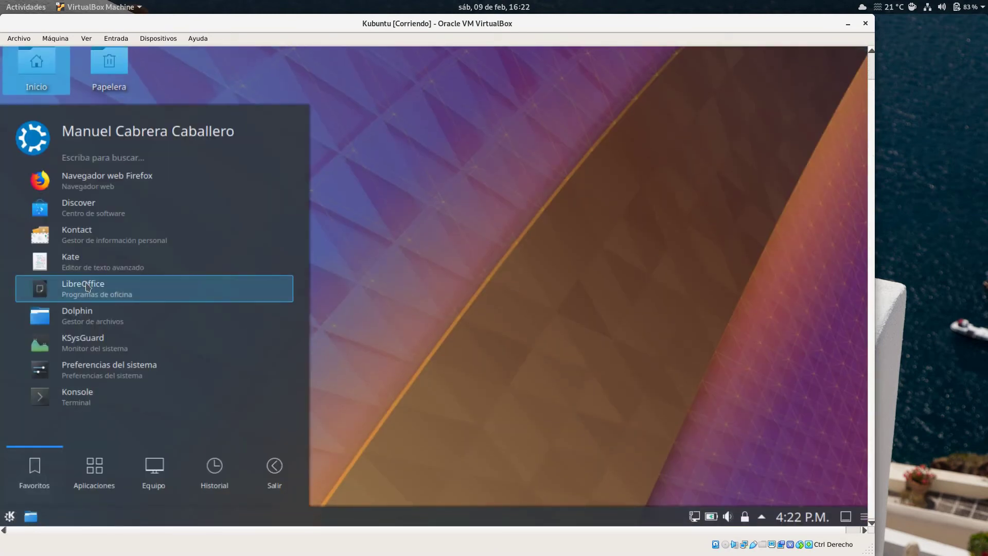
{"action": "left_click", "coordinate": [115, 288]}
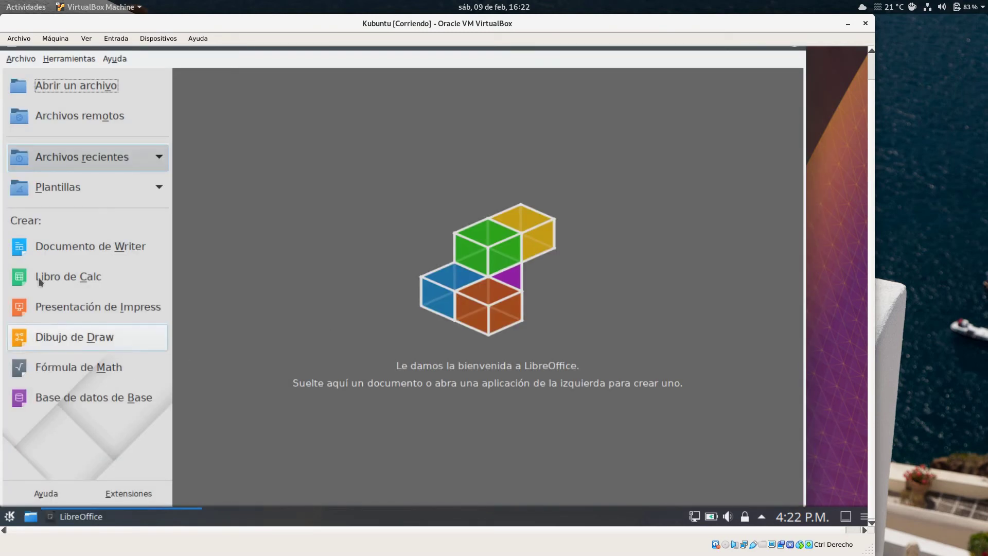
{"action": "left_click", "coordinate": [79, 257]}
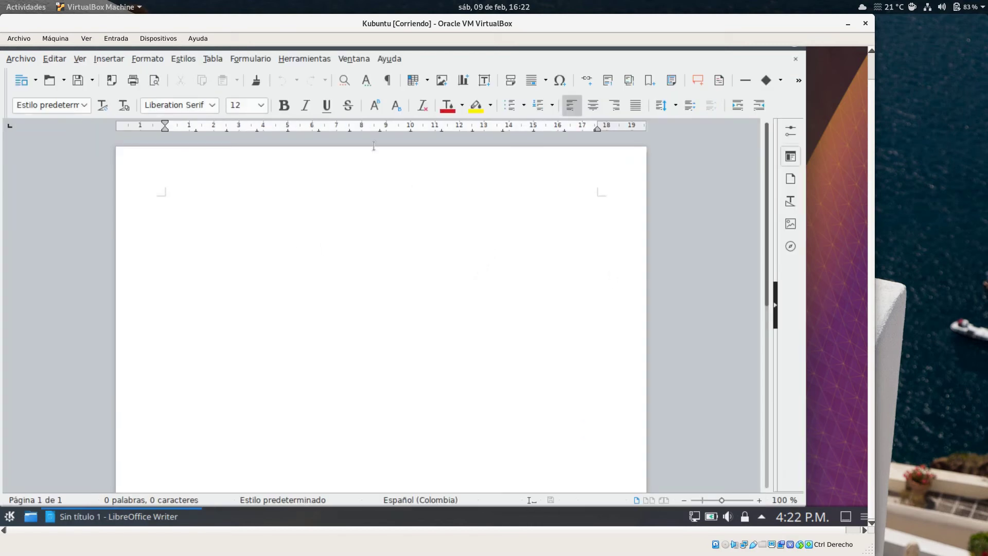
- Confirm LibreOffice version 6.0.7.3 in the About dialog, then close the document and Start Center
{"action": "left_click", "coordinate": [391, 58]}
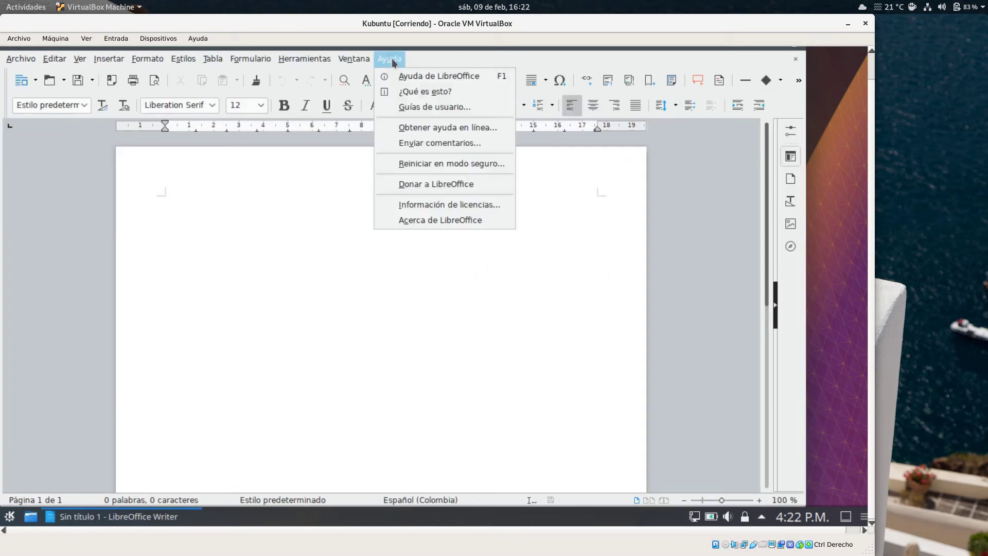
{"action": "left_click", "coordinate": [464, 220]}
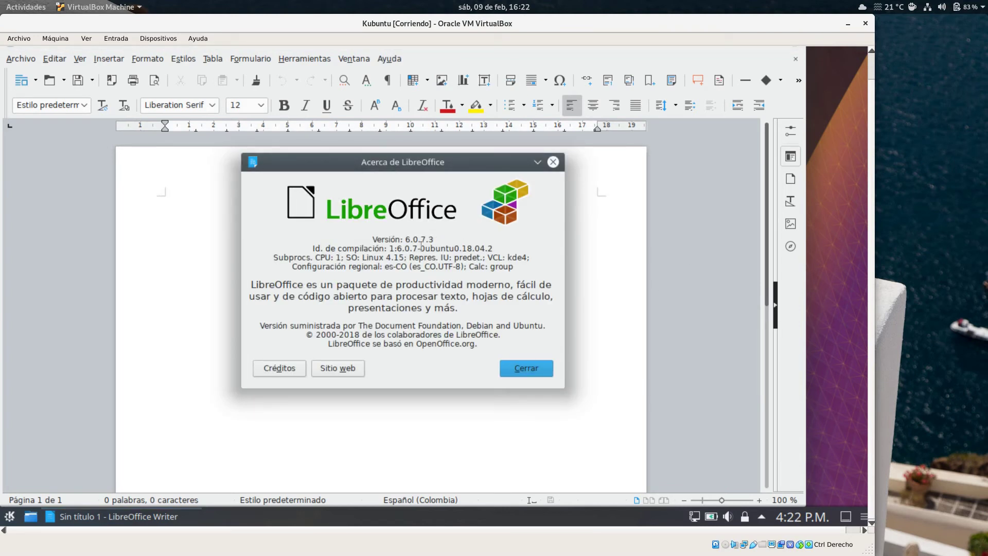
{"action": "left_click", "coordinate": [526, 368]}
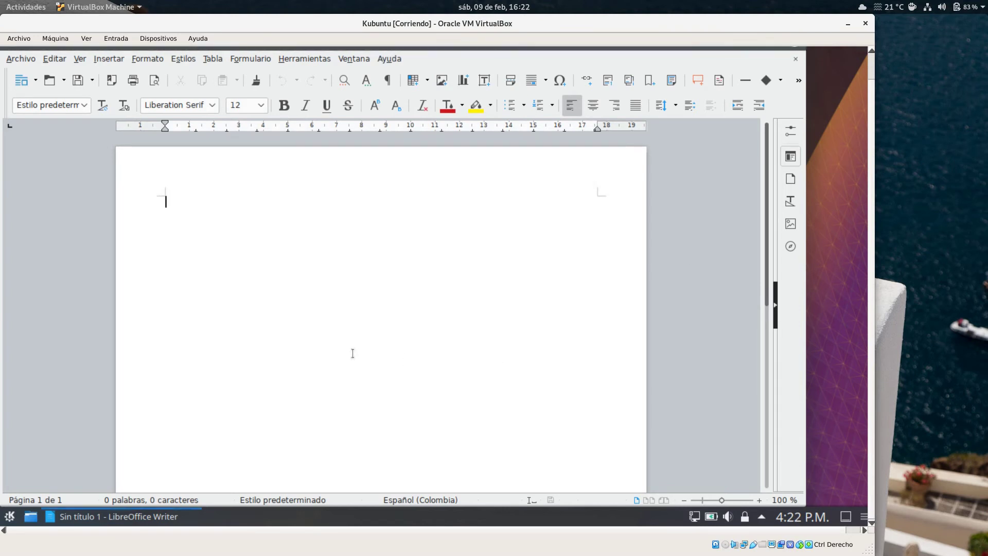
{"action": "left_click", "coordinate": [797, 59]}
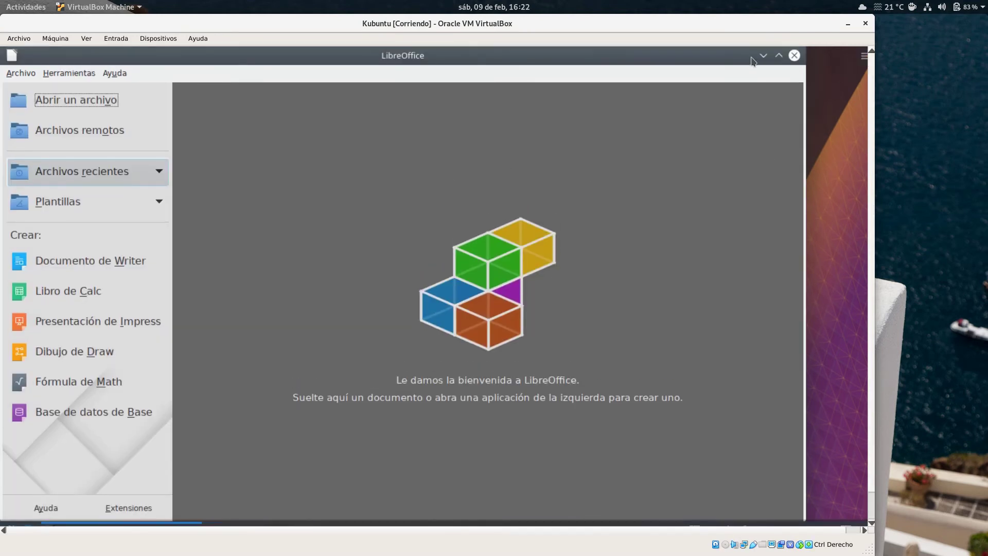
{"action": "left_click", "coordinate": [795, 55]}
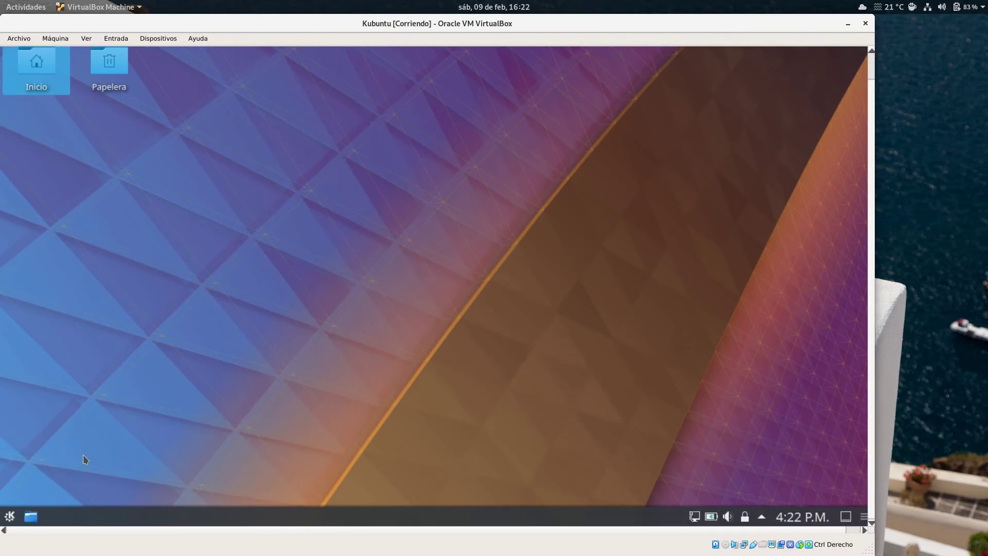
{"action": "left_click", "coordinate": [10, 517]}
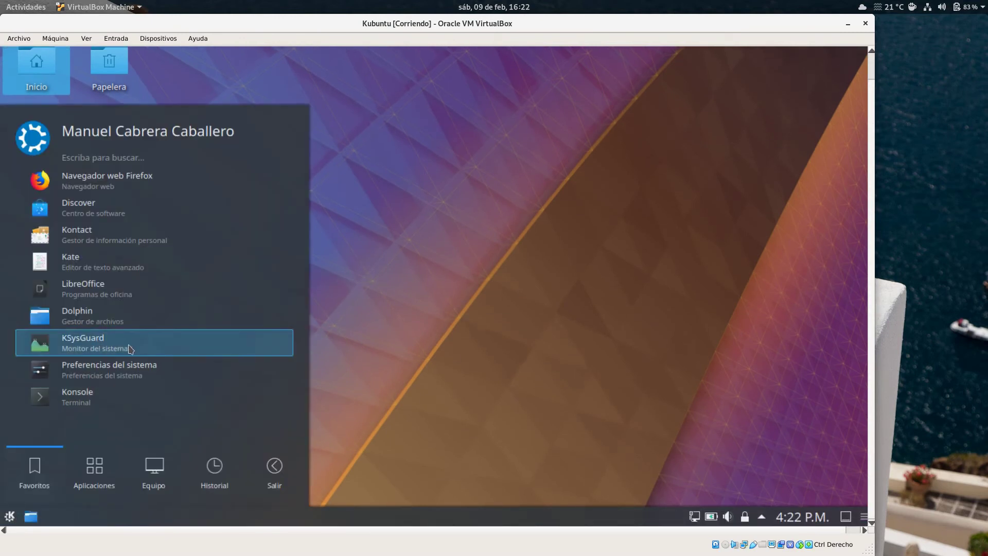
{"action": "left_click", "coordinate": [116, 345]}
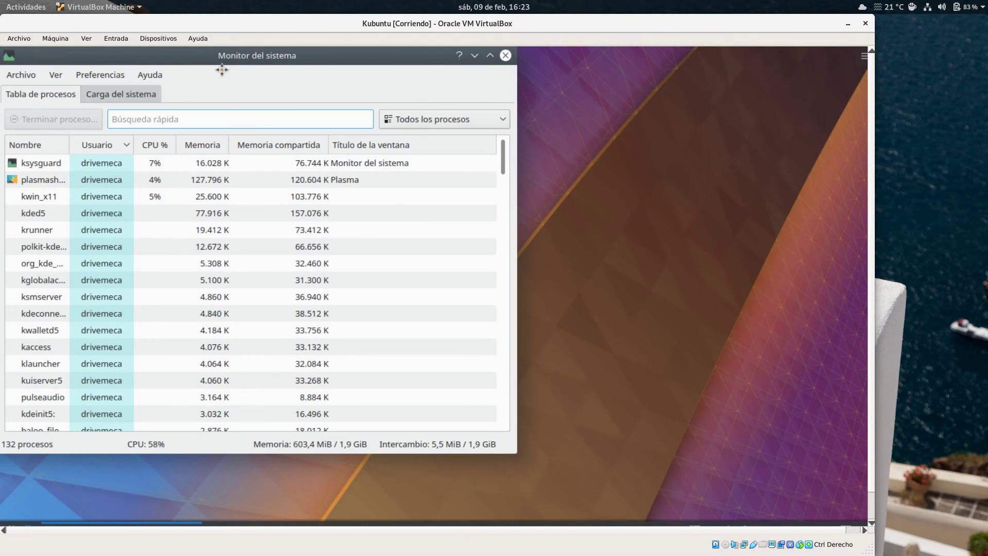
{"action": "left_click_drag", "start_coordinate": [259, 57], "coordinate": [447, 98]}
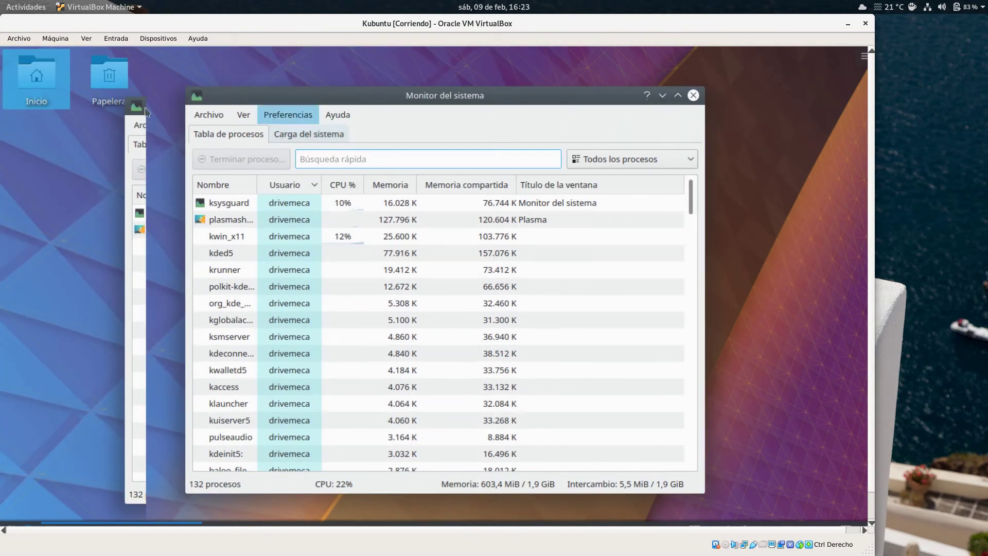
{"action": "left_click", "coordinate": [305, 133]}
{"action": "left_click_drag", "start_coordinate": [353, 100], "coordinate": [296, 103]}
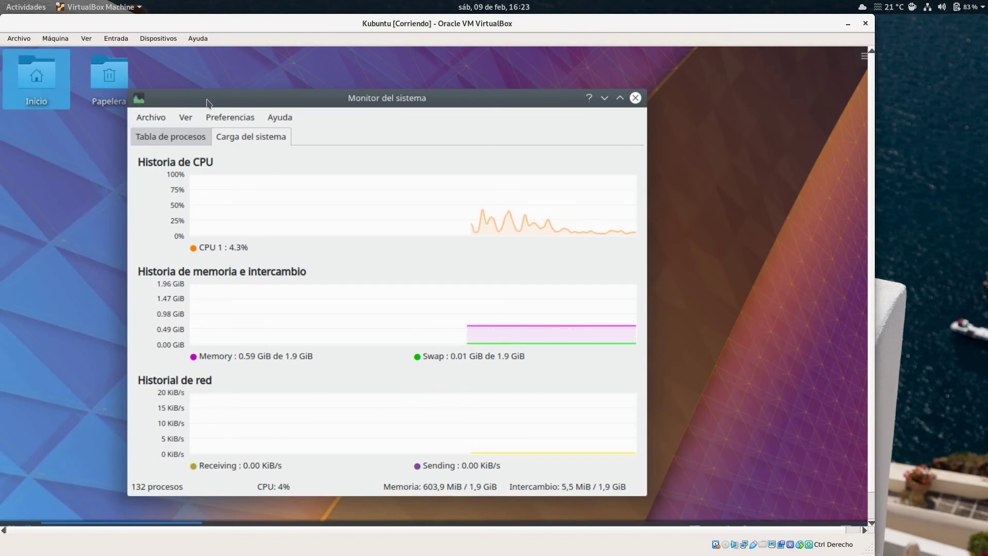
{"action": "left_click", "coordinate": [170, 136]}
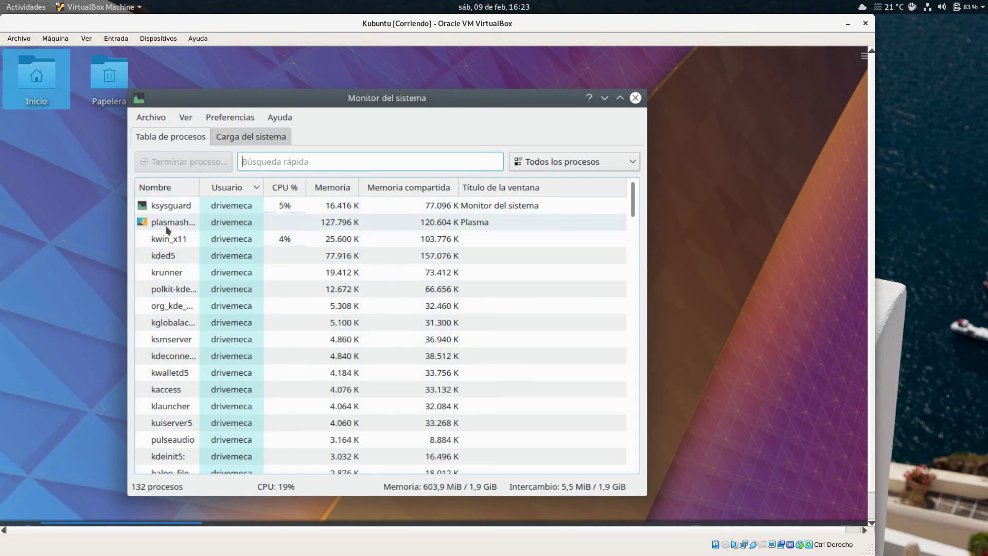
{"action": "right_click", "coordinate": [180, 225]}
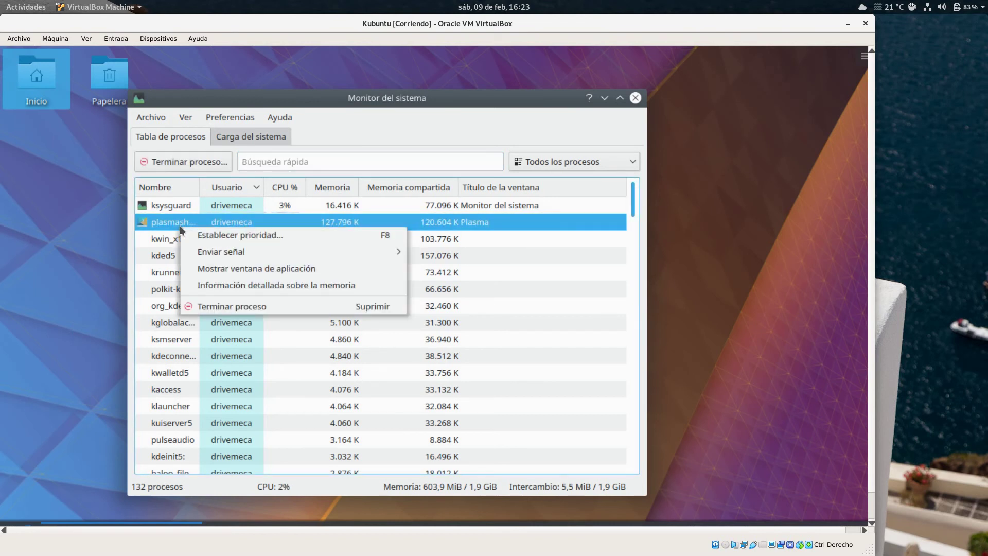
{"action": "left_click", "coordinate": [304, 285]}
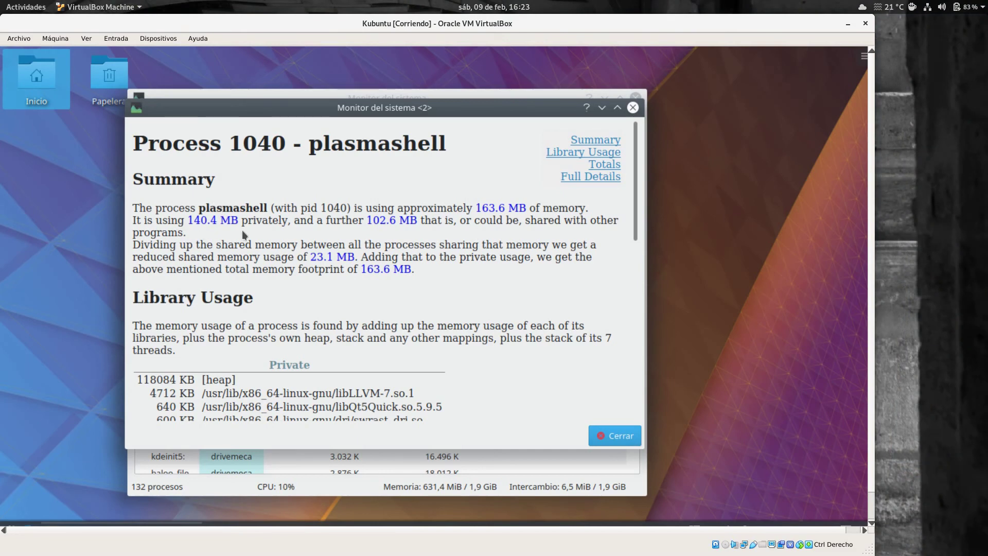
{"action": "scroll", "coordinate": [567, 355], "scroll_direction": "down", "scroll_amount": 5}
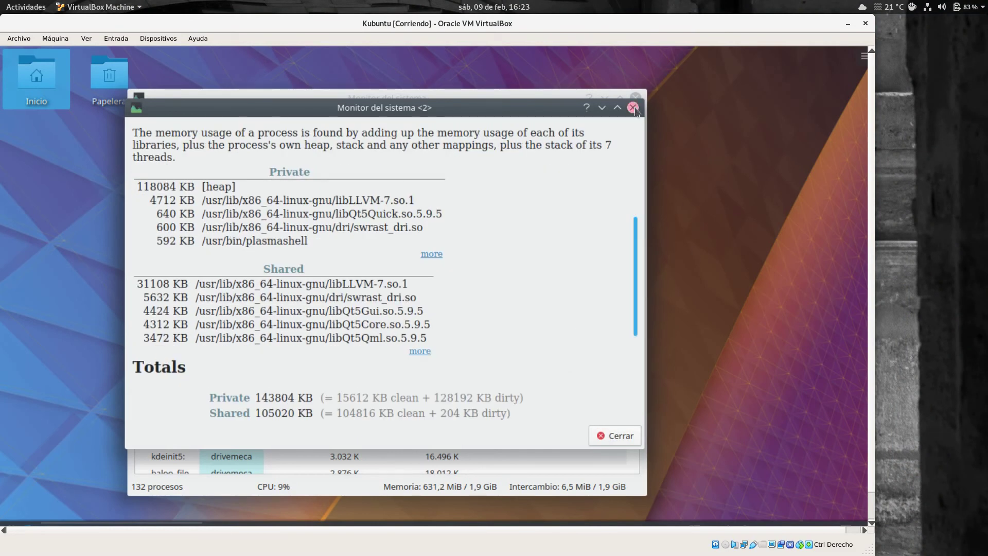
{"action": "key", "text": "Escape"}
{"action": "left_click_drag", "start_coordinate": [419, 98], "coordinate": [433, 93]}
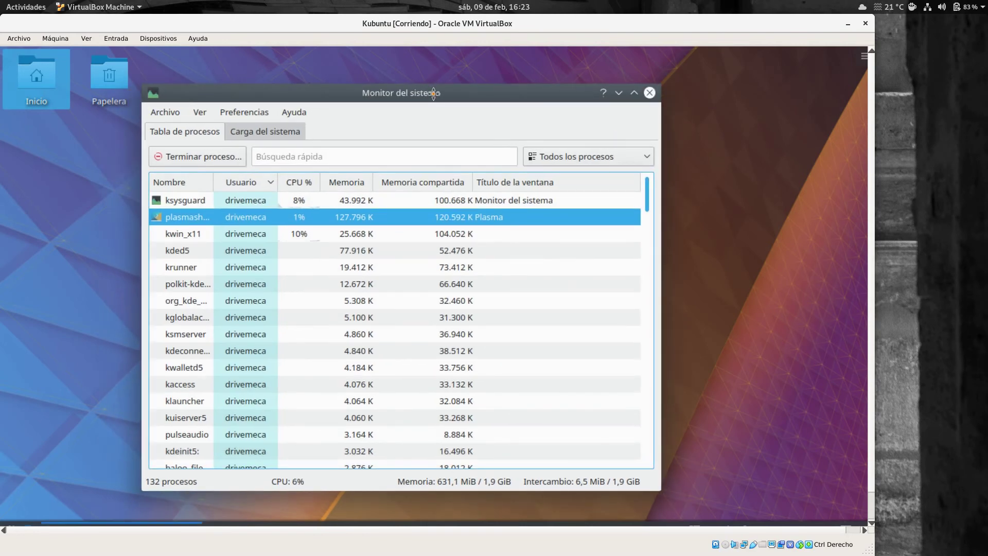
{"action": "left_click", "coordinate": [650, 93]}
{"action": "scroll", "coordinate": [869, 496], "scroll_direction": "down", "scroll_amount": 1}
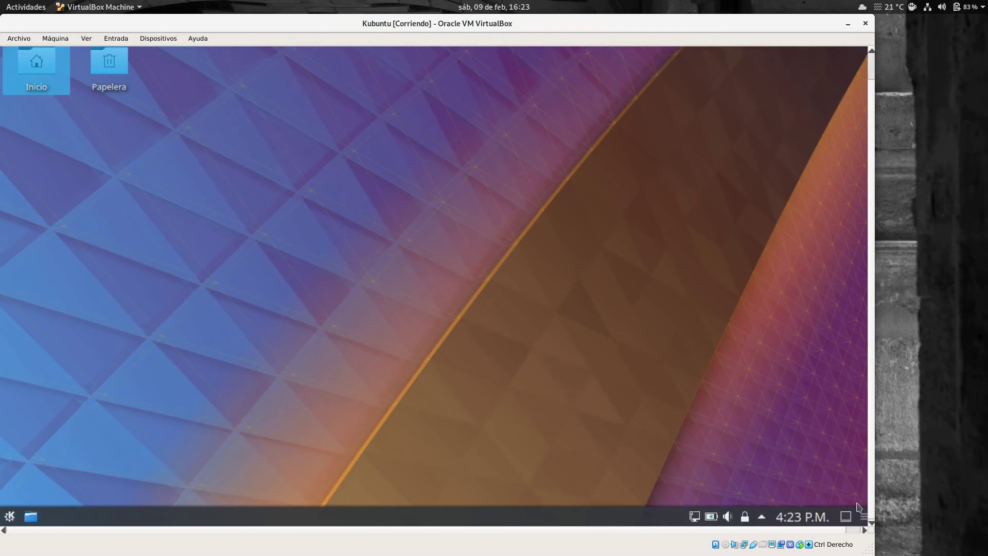
- Open Preferencias del sistema and maximize its window
{"action": "left_click", "coordinate": [9, 516]}
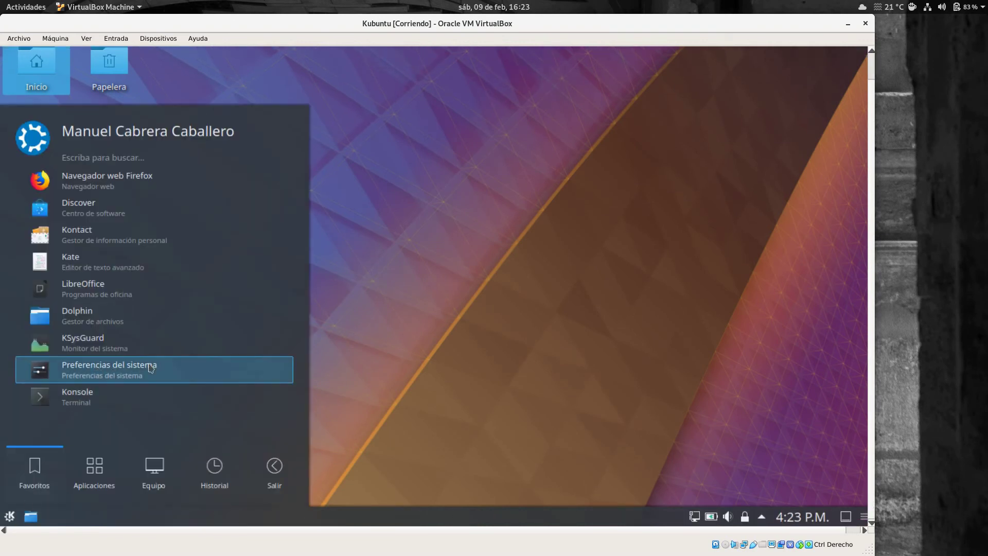
{"action": "left_click", "coordinate": [171, 367]}
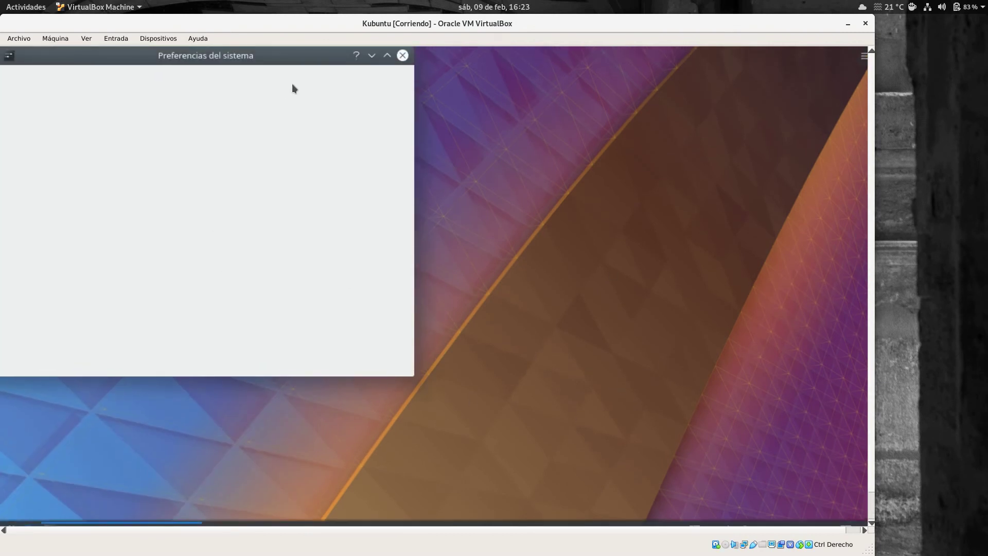
{"action": "double_click", "coordinate": [293, 59]}
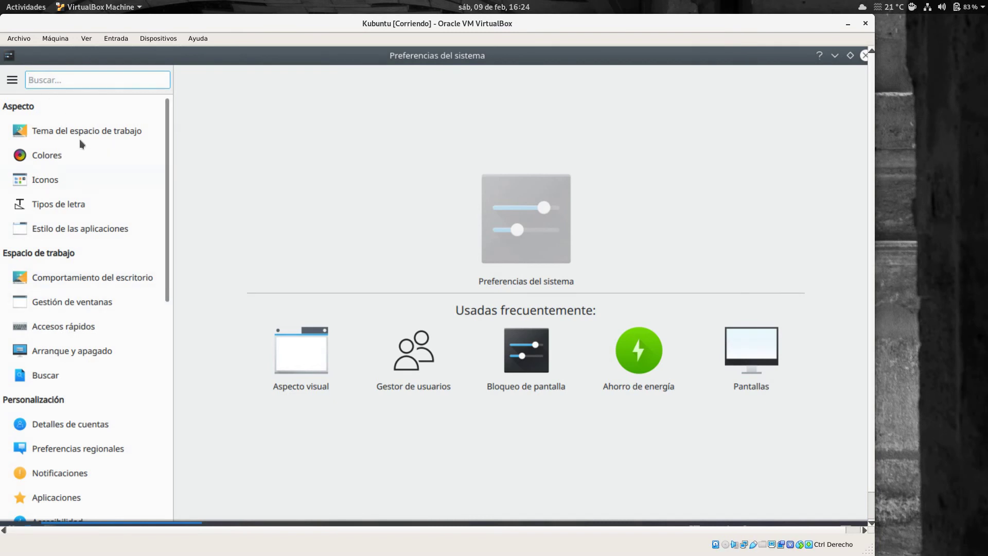
- Apply the Brisa oscuro workspace theme, then view the Tema de escritorio page
{"action": "mouse_move", "coordinate": [111, 343]}
{"action": "left_click", "coordinate": [79, 129]}
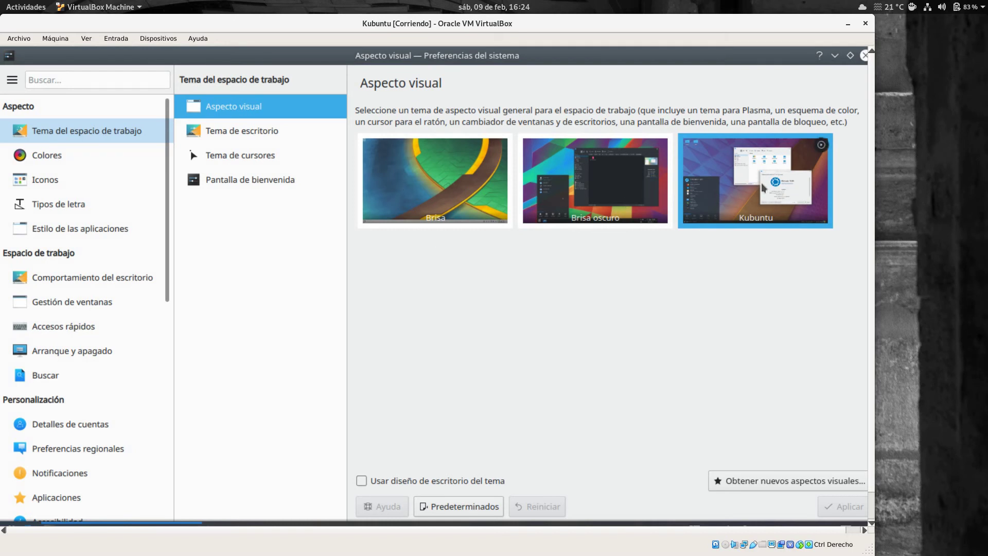
{"action": "left_click", "coordinate": [580, 175]}
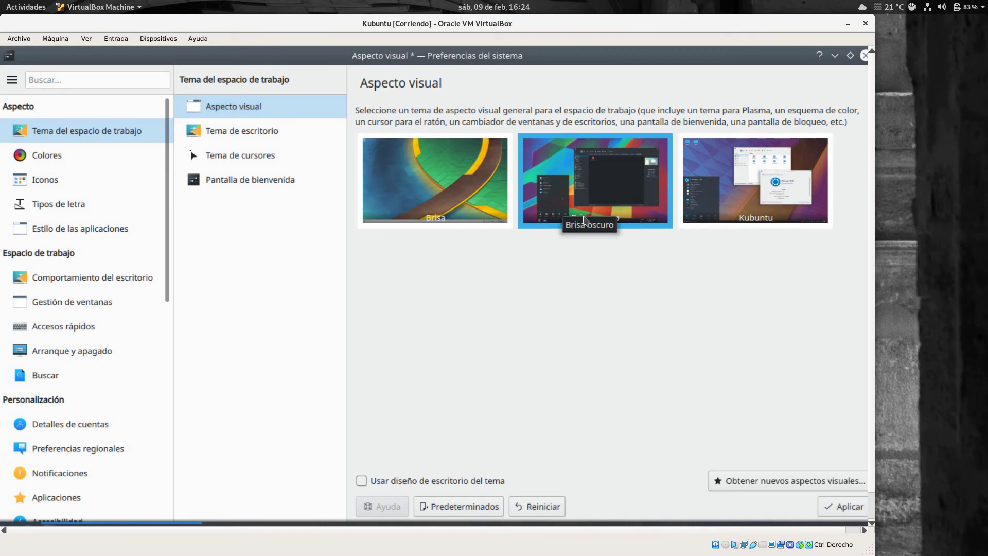
{"action": "left_click", "coordinate": [850, 507]}
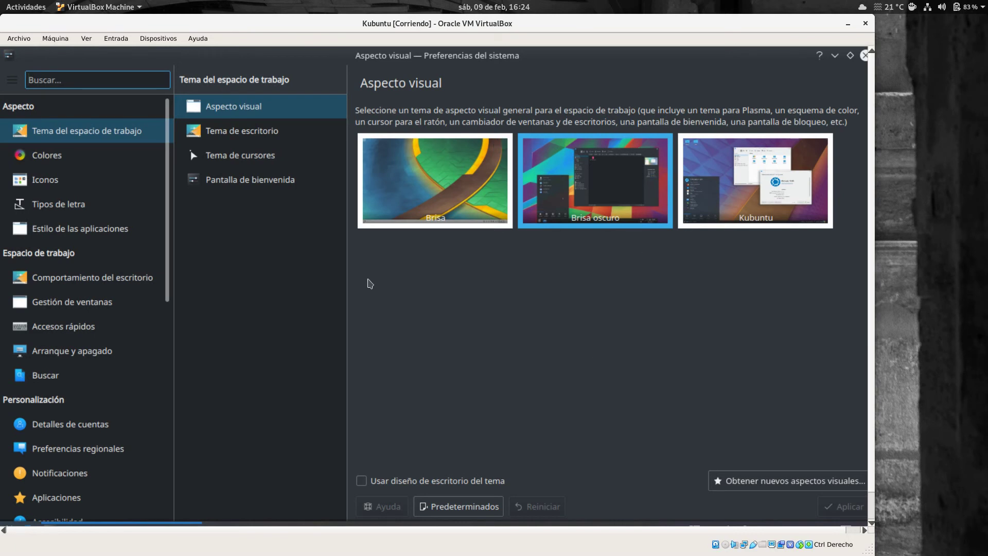
{"action": "left_click", "coordinate": [256, 136]}
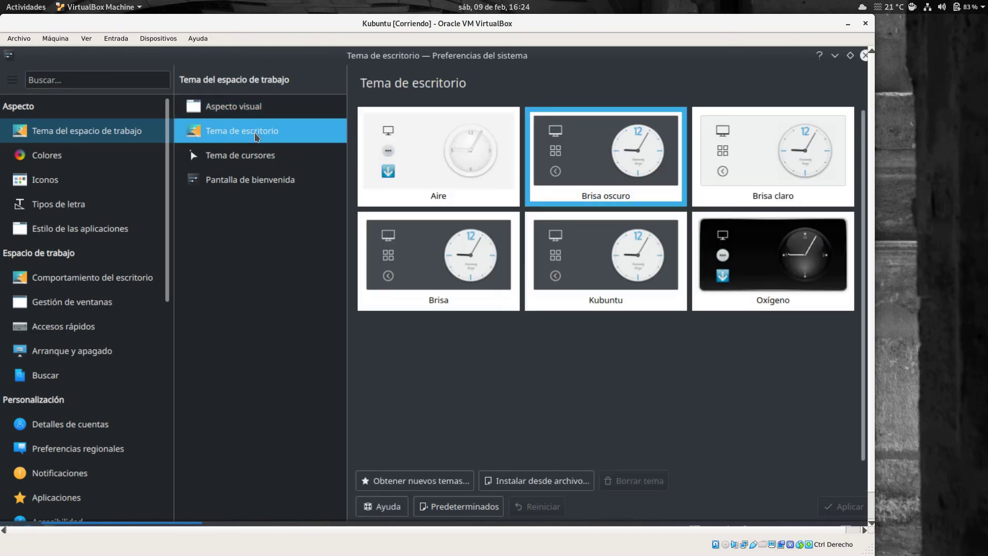
- Browse the cursor, splash screen, colour, icon and emoticon pages, ending on Tipos de letra
{"action": "left_click", "coordinate": [261, 163]}
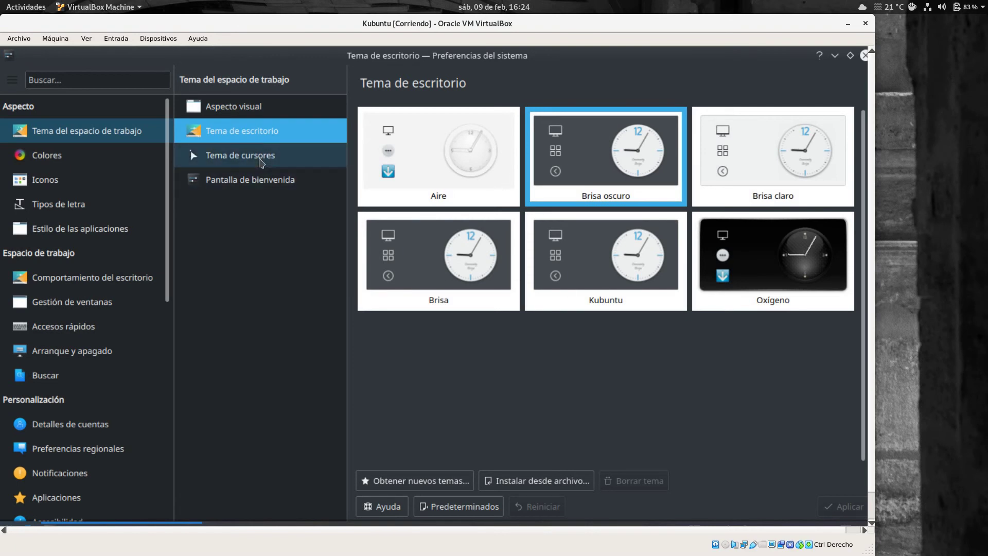
{"action": "left_click", "coordinate": [261, 185]}
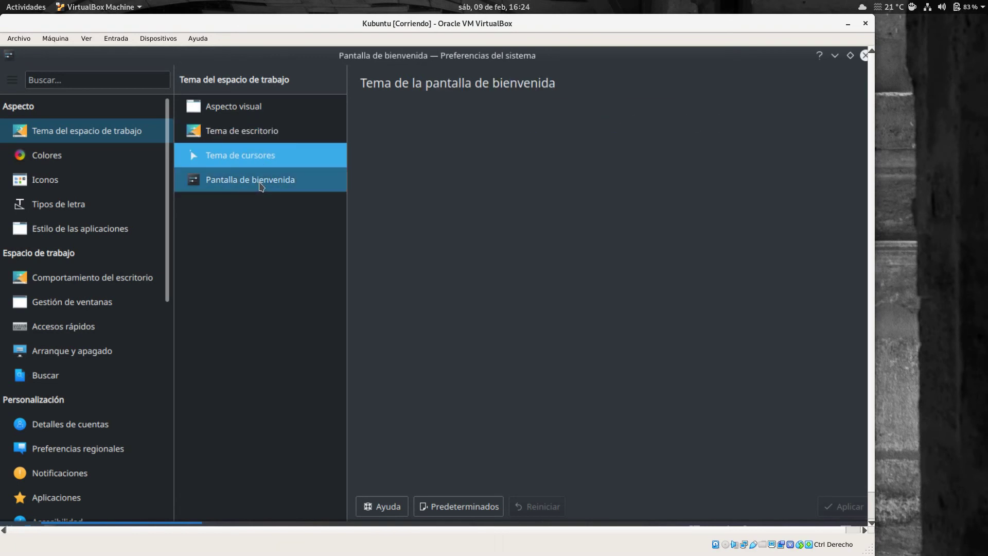
{"action": "left_click", "coordinate": [48, 160]}
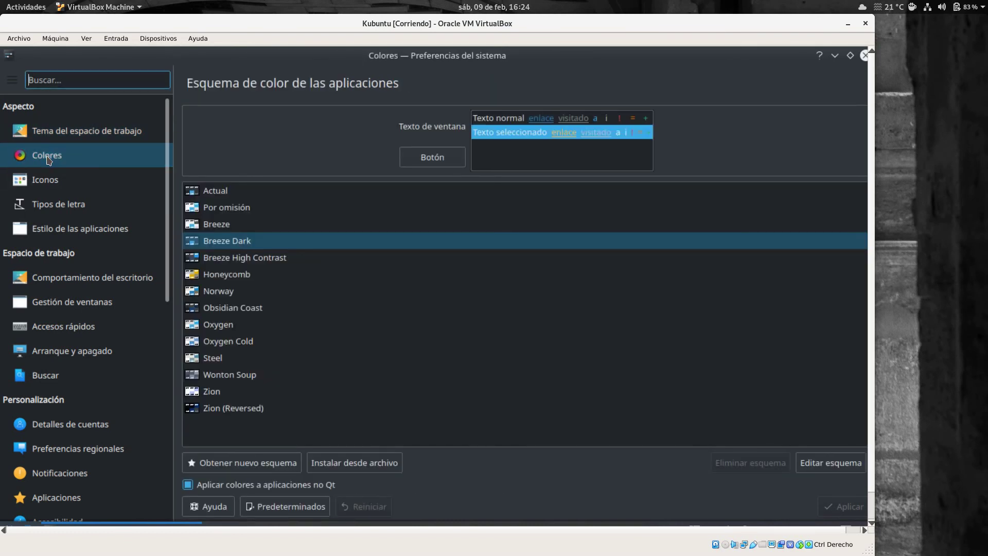
{"action": "left_click", "coordinate": [59, 181]}
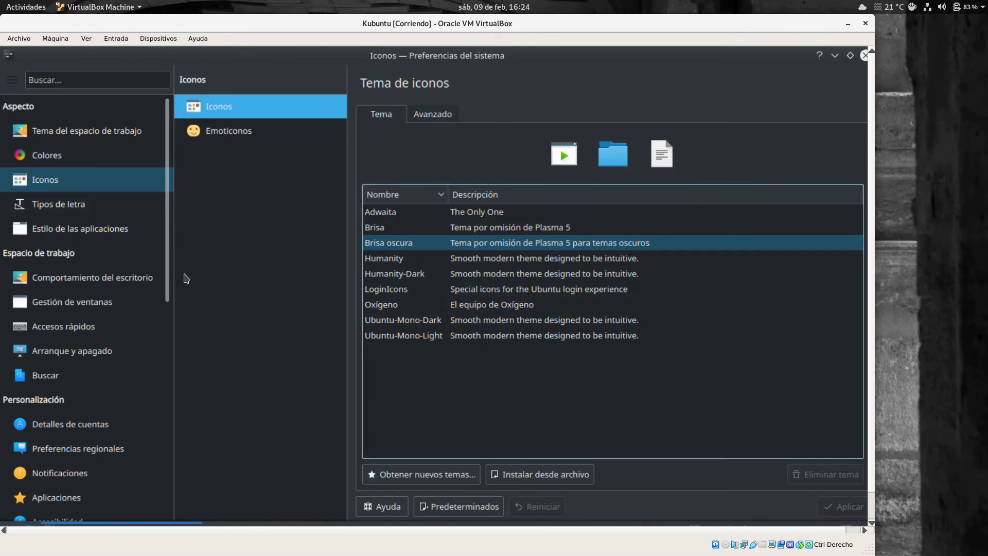
{"action": "left_click", "coordinate": [228, 134]}
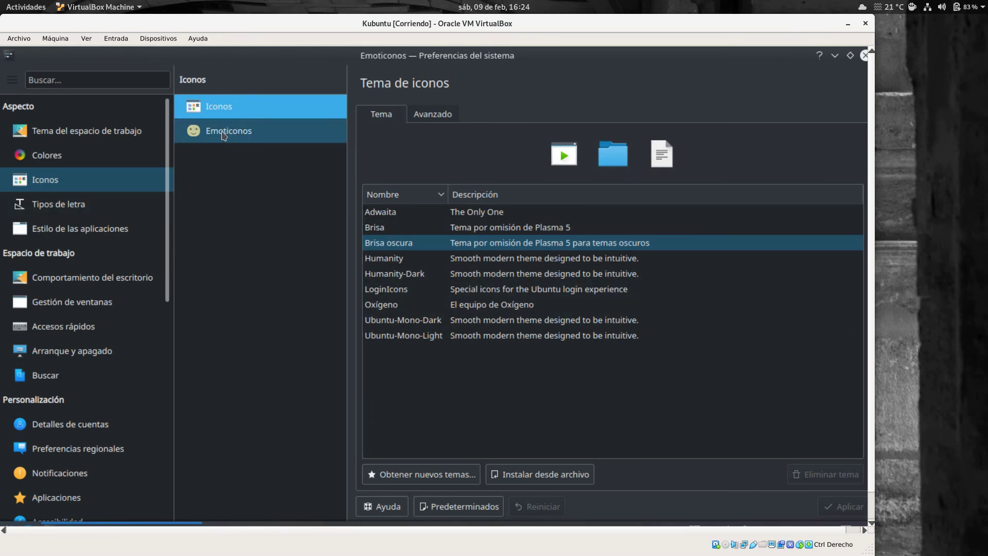
{"action": "left_click", "coordinate": [224, 136]}
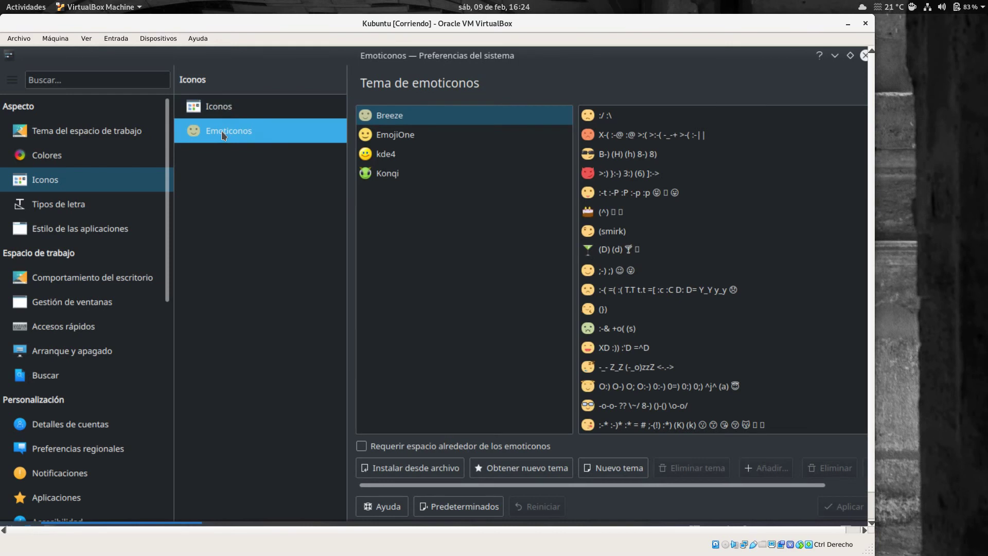
{"action": "left_click", "coordinate": [62, 208]}
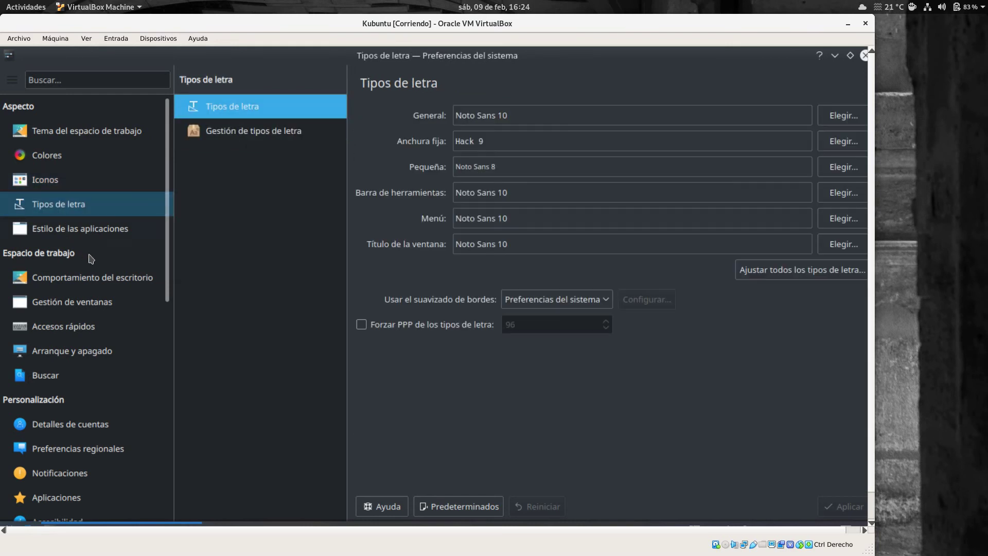
- Scroll the sidebar to Espacio de trabajo and review the Comportamiento del escritorio options
{"action": "left_click_drag", "start_coordinate": [170, 207], "coordinate": [168, 281]}
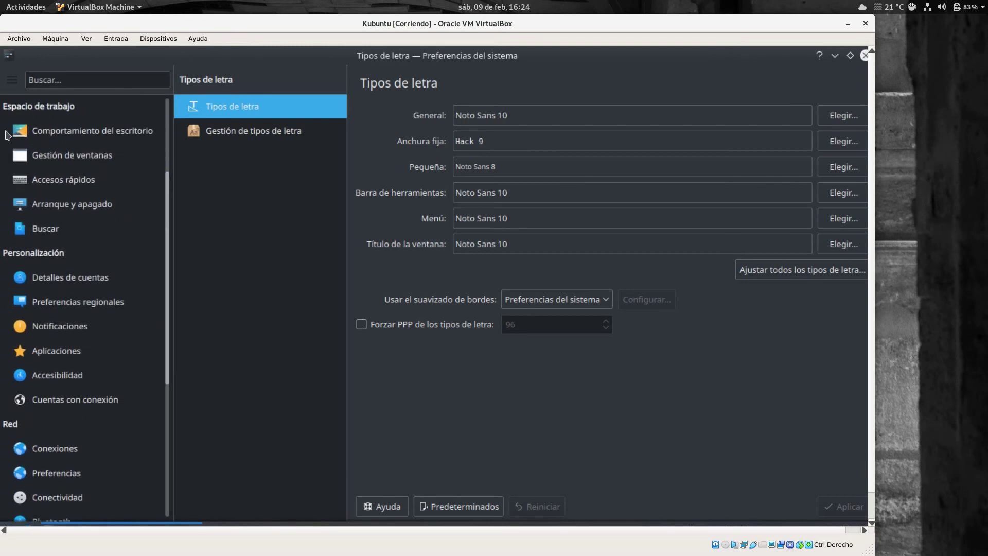
{"action": "left_click", "coordinate": [67, 137]}
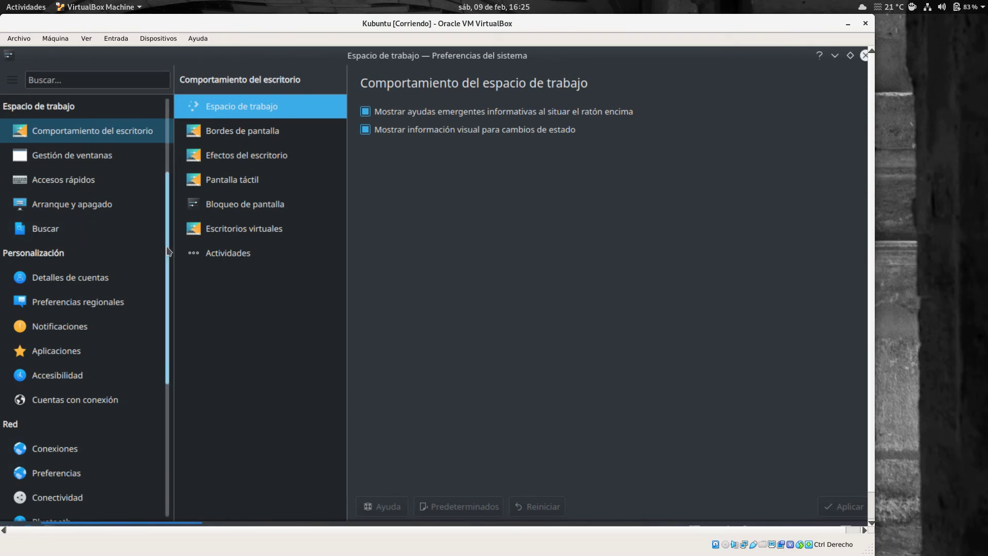
{"action": "scroll", "coordinate": [166, 238], "scroll_direction": "up", "scroll_amount": 1}
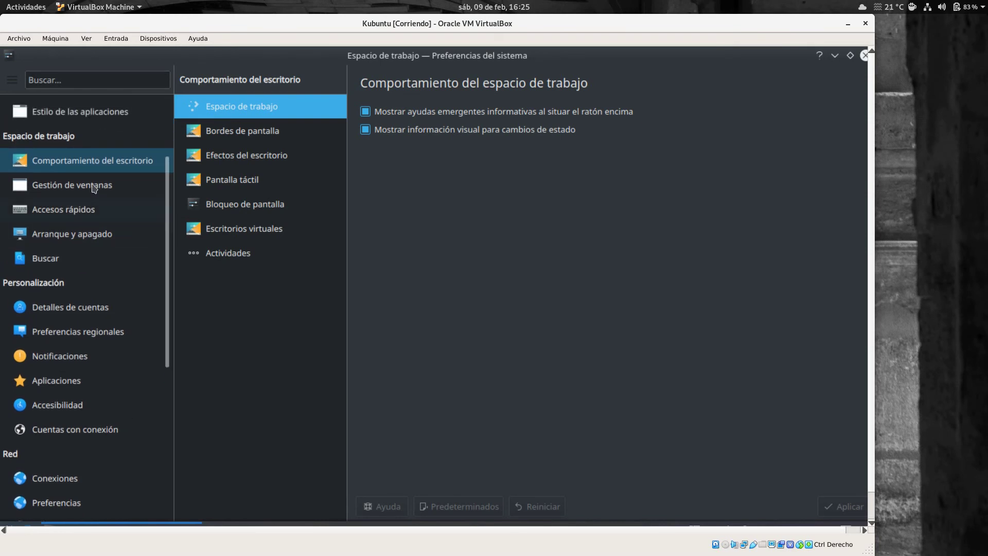
{"action": "mouse_move", "coordinate": [99, 192]}
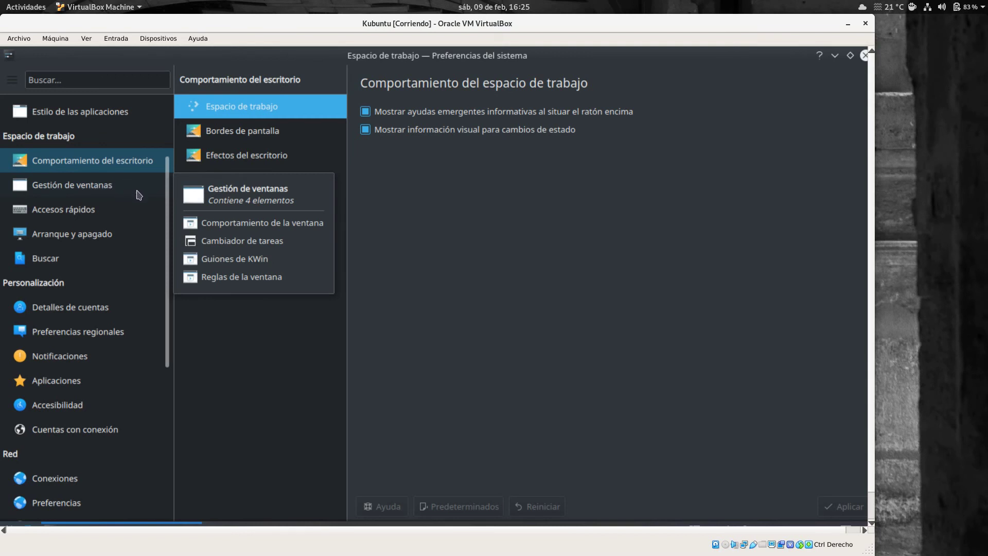
{"action": "mouse_move", "coordinate": [103, 212]}
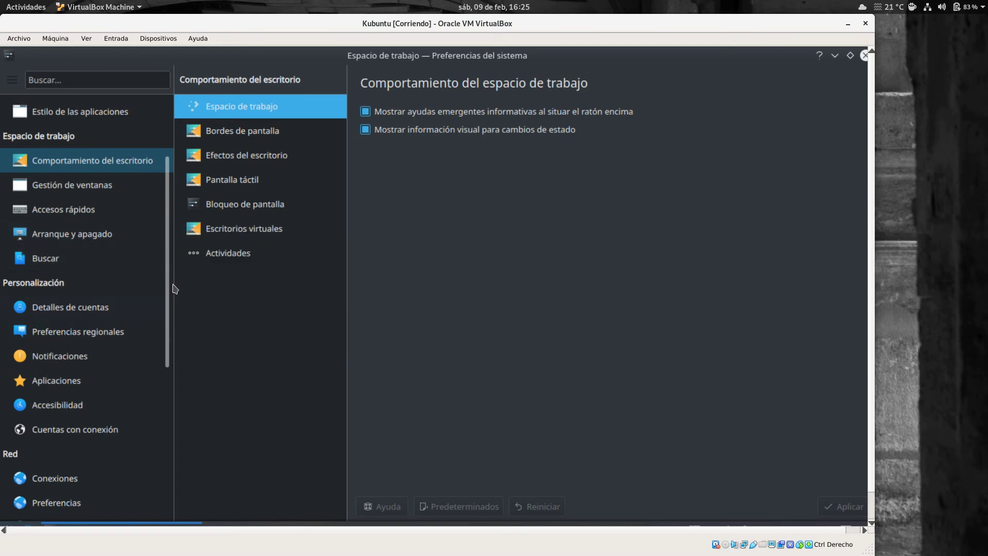
{"action": "scroll", "coordinate": [166, 316], "scroll_direction": "down", "scroll_amount": 5}
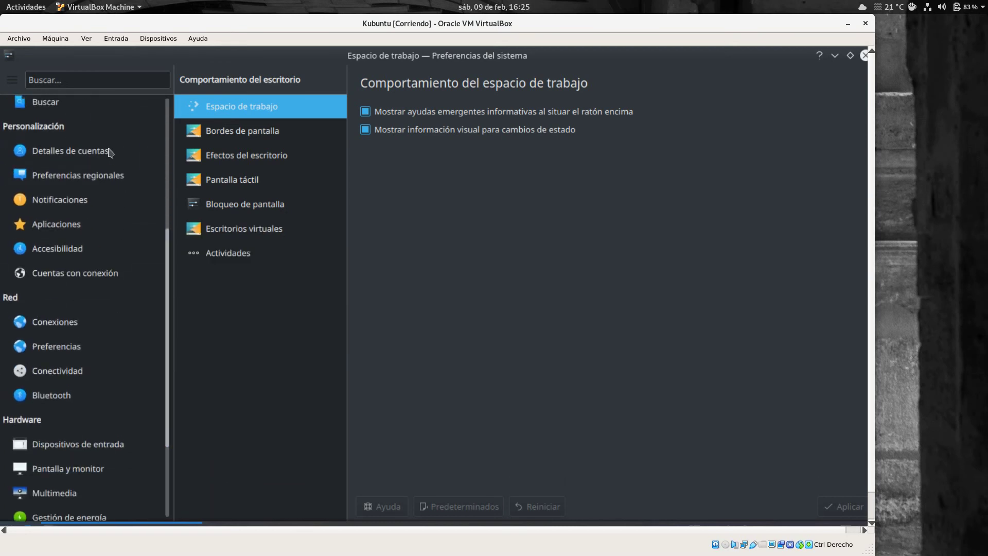
- Open Detalles de cuentas and go to the Gestor de usuarios page
{"action": "left_click", "coordinate": [98, 149]}
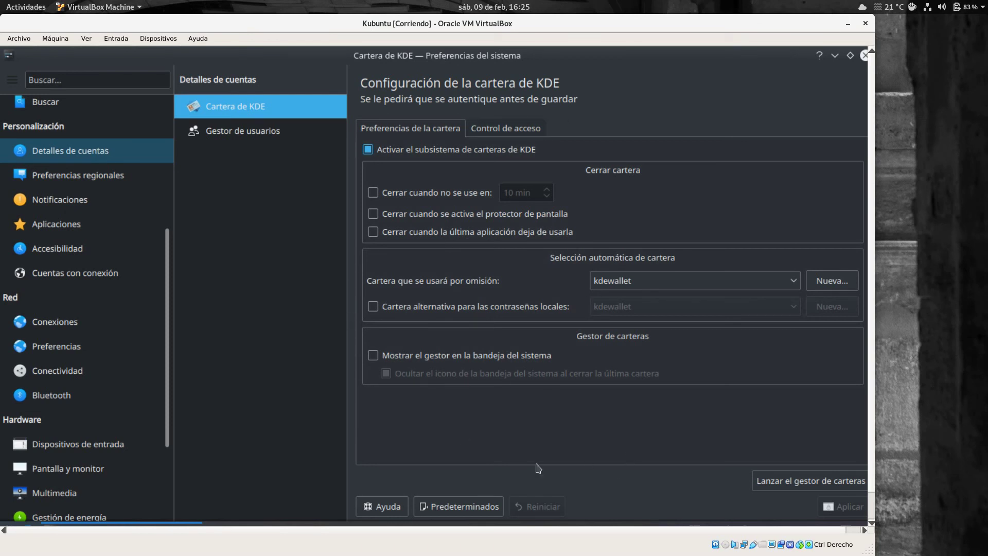
{"action": "left_click", "coordinate": [491, 133]}
{"action": "left_click", "coordinate": [277, 135]}
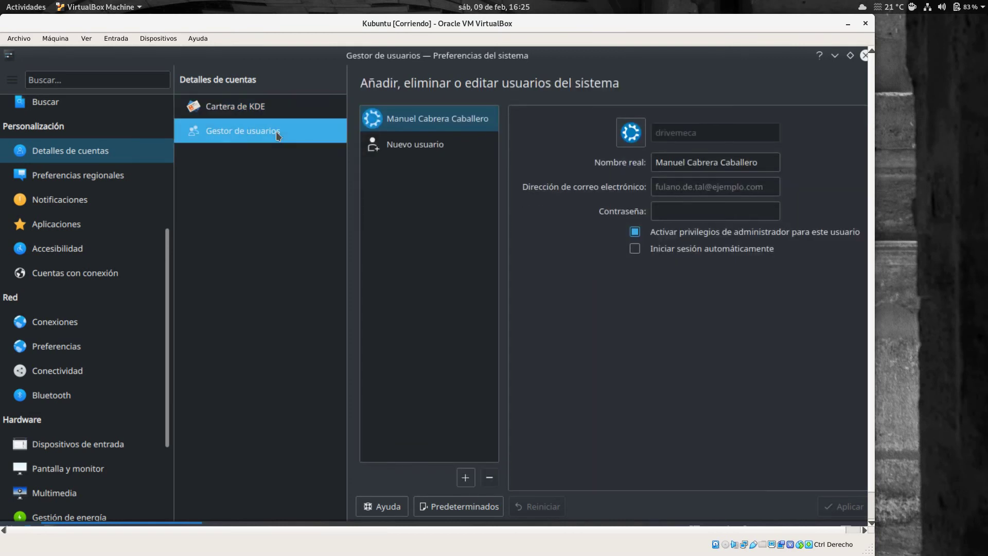
- Set the Happy gallery face as the account avatar, then view the new-user form
{"action": "left_click", "coordinate": [628, 135]}
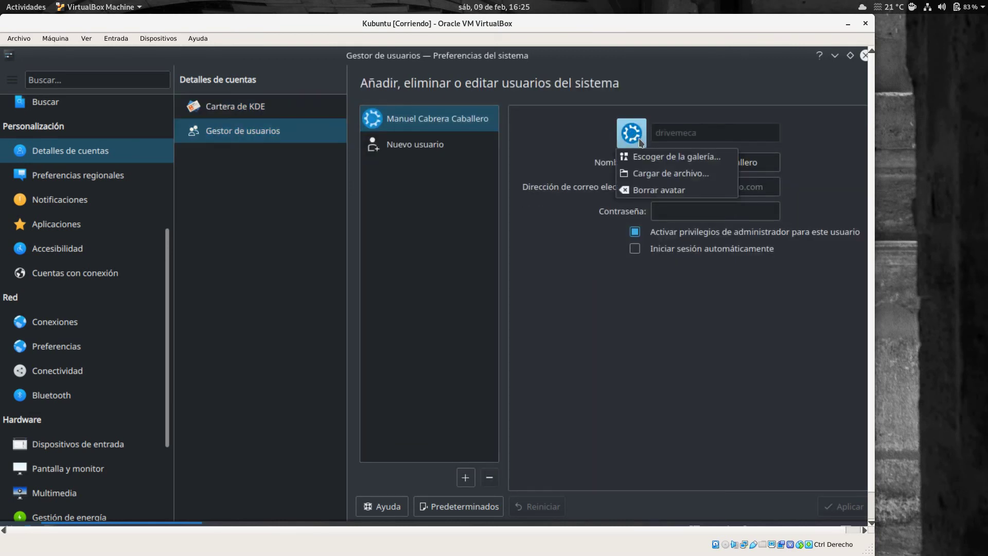
{"action": "left_click", "coordinate": [674, 165]}
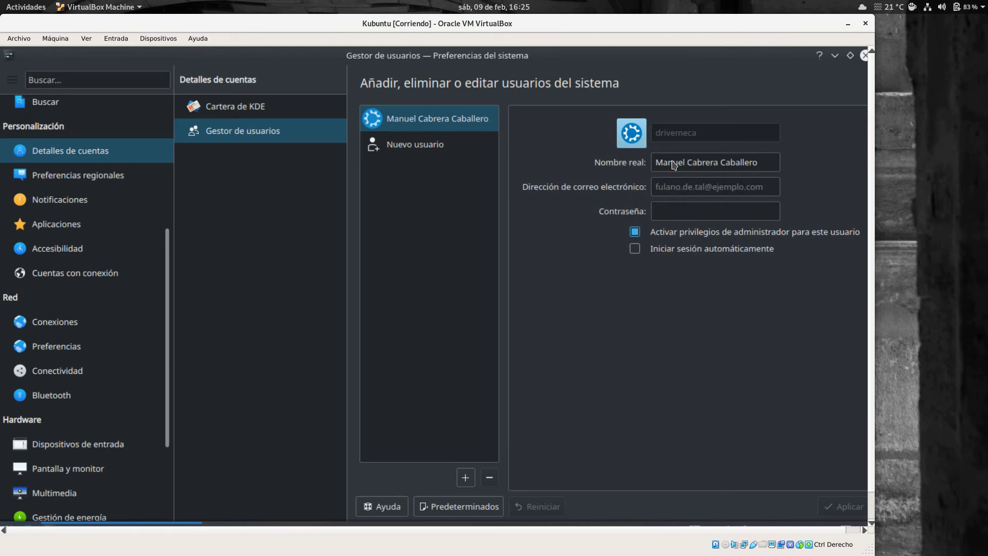
{"action": "scroll", "coordinate": [525, 258], "scroll_direction": "down", "scroll_amount": 3}
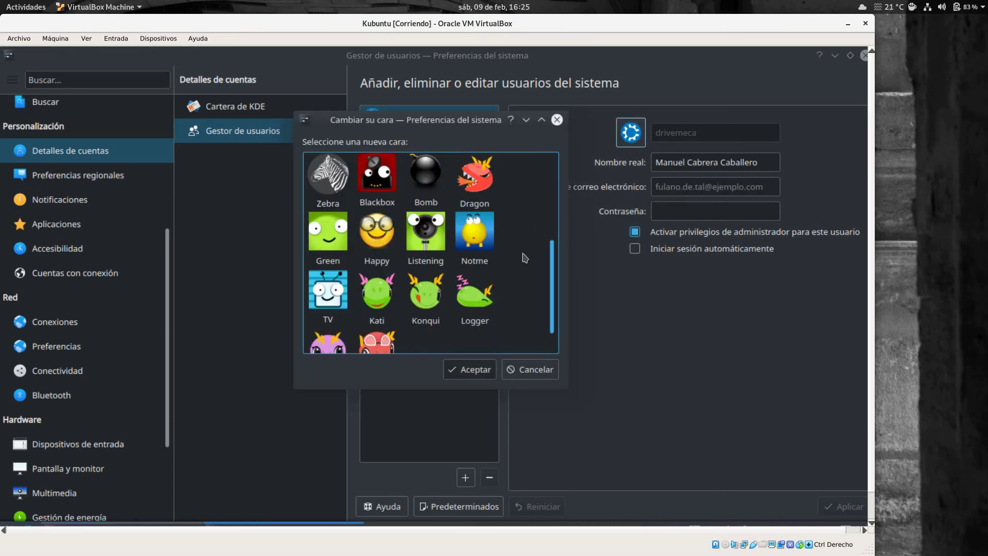
{"action": "left_click", "coordinate": [380, 239]}
{"action": "left_click", "coordinate": [469, 369]}
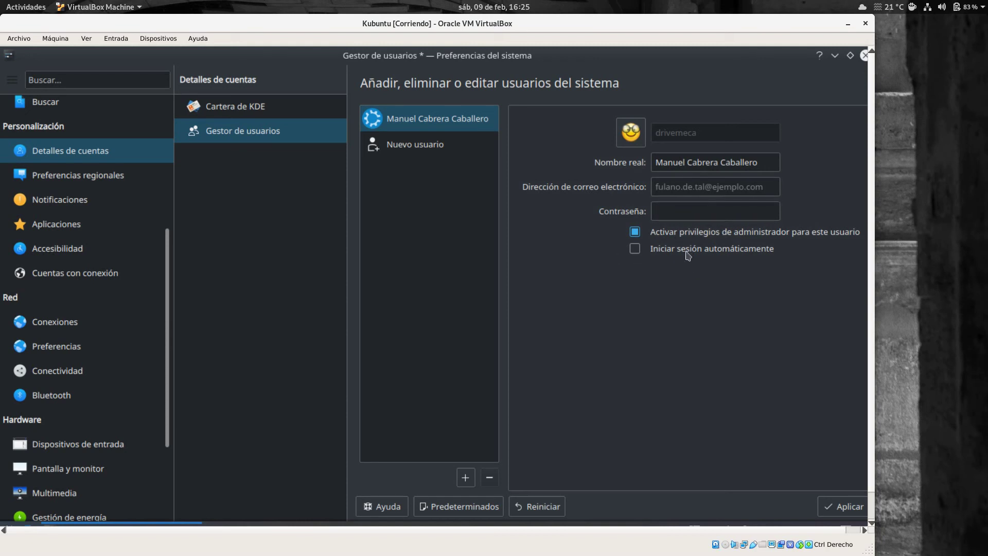
{"action": "left_click", "coordinate": [423, 149]}
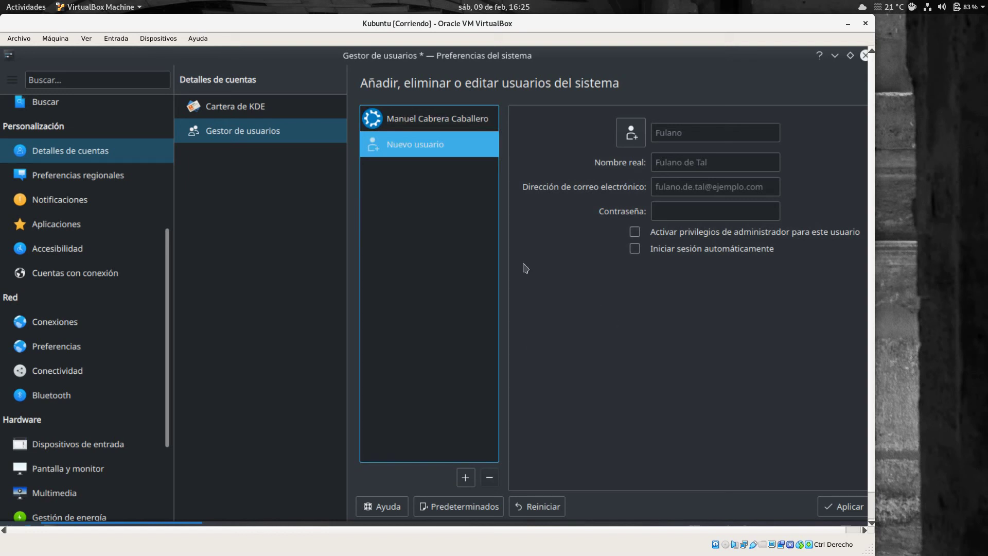
{"action": "left_click", "coordinate": [87, 183]}
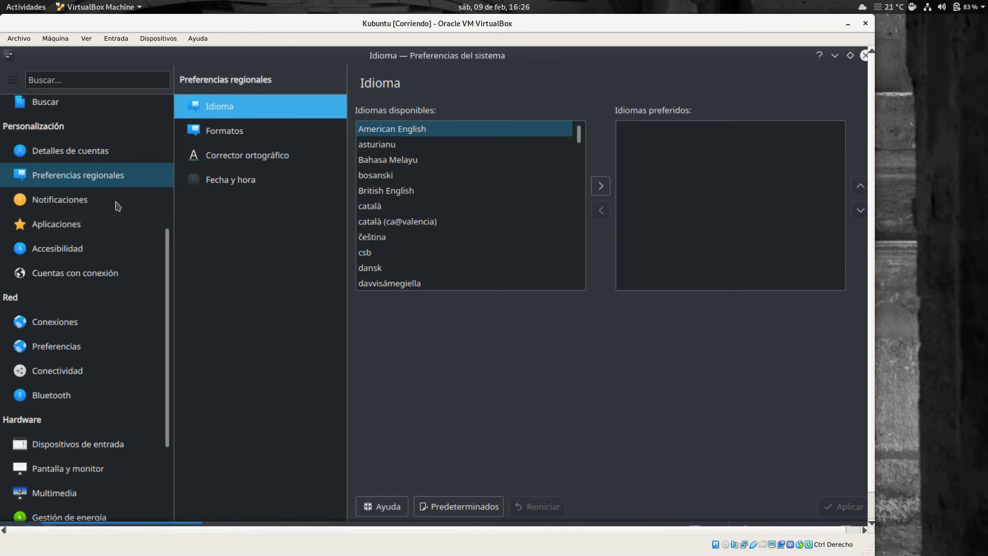
- Add español de España to the preferred languages and apply the change
{"action": "left_click", "coordinate": [425, 133]}
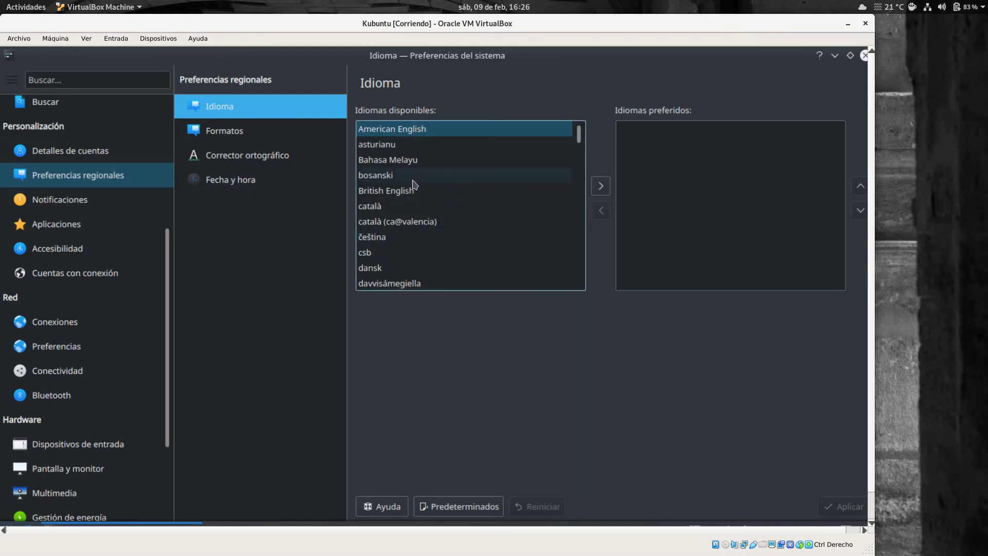
{"action": "left_click", "coordinate": [381, 160]}
{"action": "scroll", "coordinate": [381, 161], "scroll_direction": "down", "scroll_amount": 1}
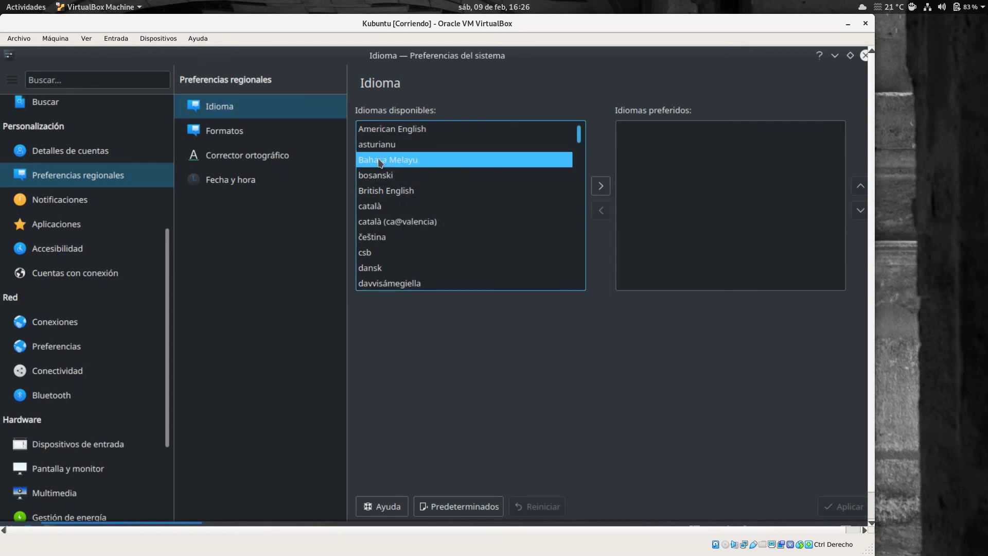
{"action": "key", "text": "e"}
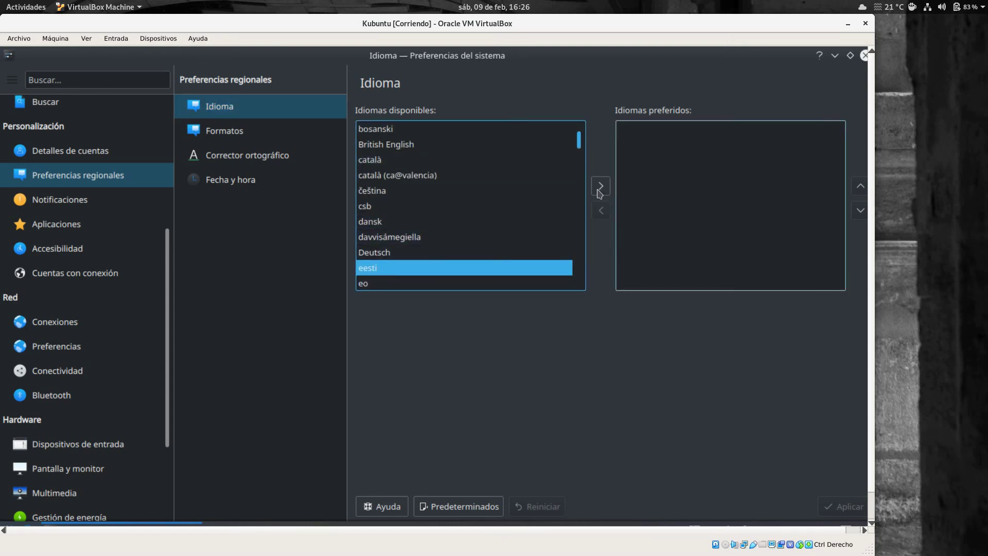
{"action": "scroll", "coordinate": [468, 220], "scroll_direction": "down", "scroll_amount": 1}
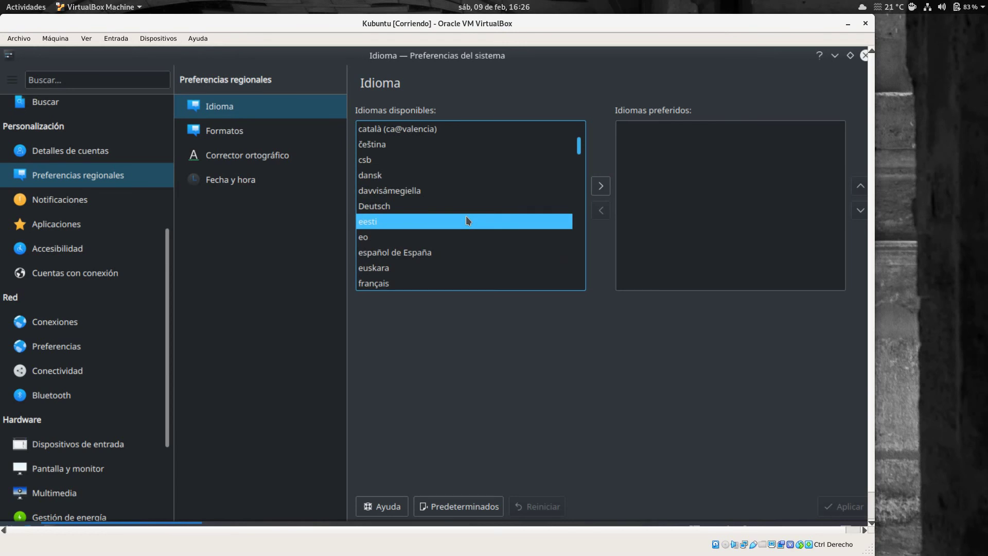
{"action": "left_click", "coordinate": [453, 254]}
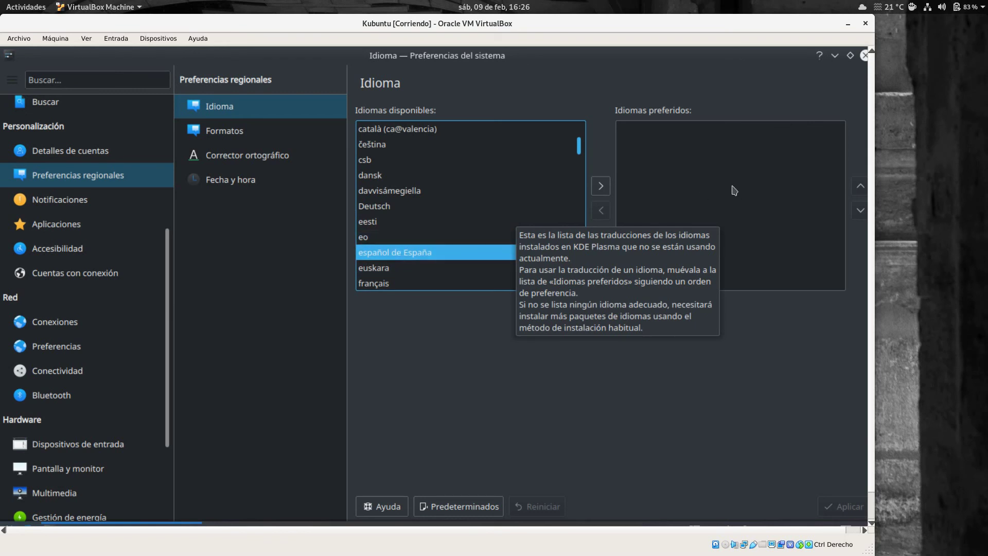
{"action": "left_click", "coordinate": [602, 188]}
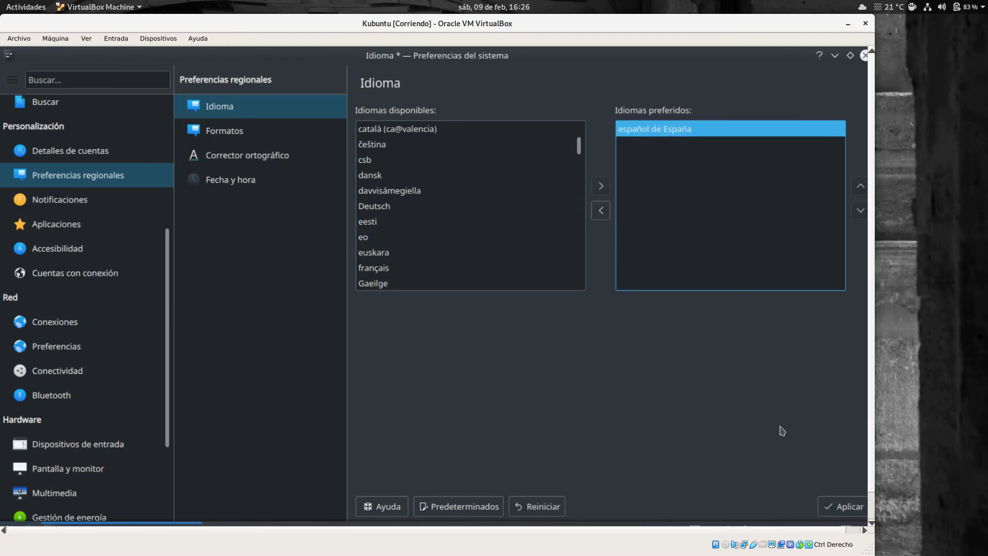
{"action": "left_click", "coordinate": [852, 512]}
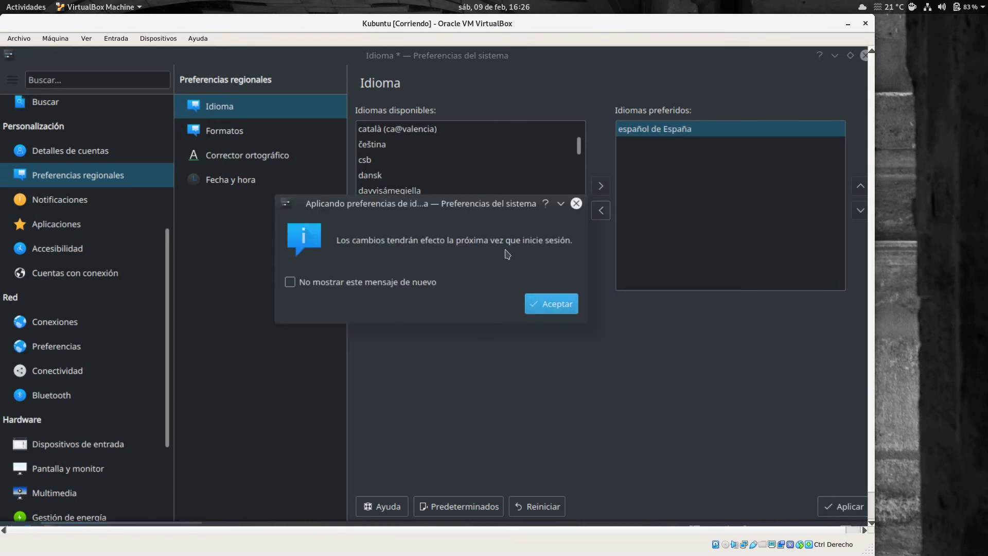
{"action": "left_click", "coordinate": [551, 305]}
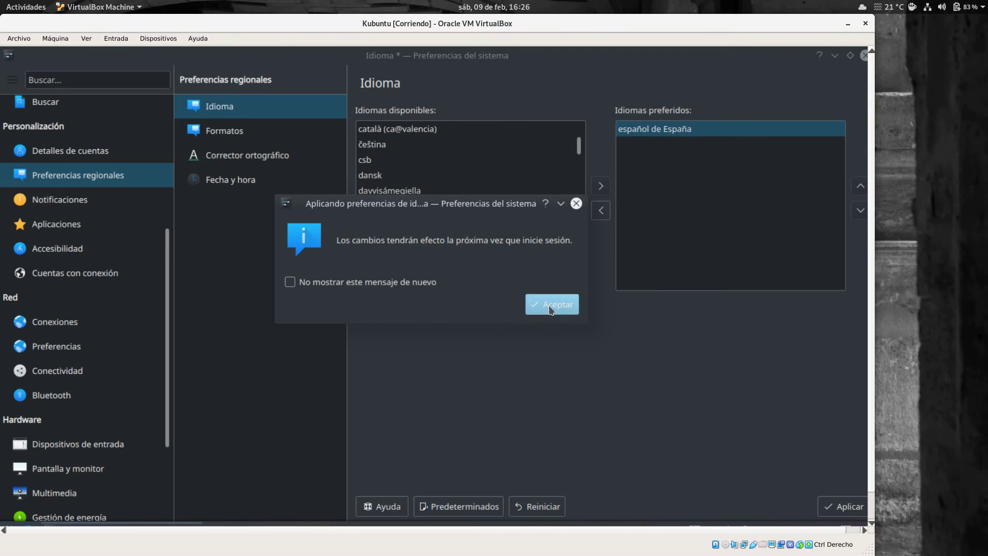
{"action": "left_click", "coordinate": [232, 133]}
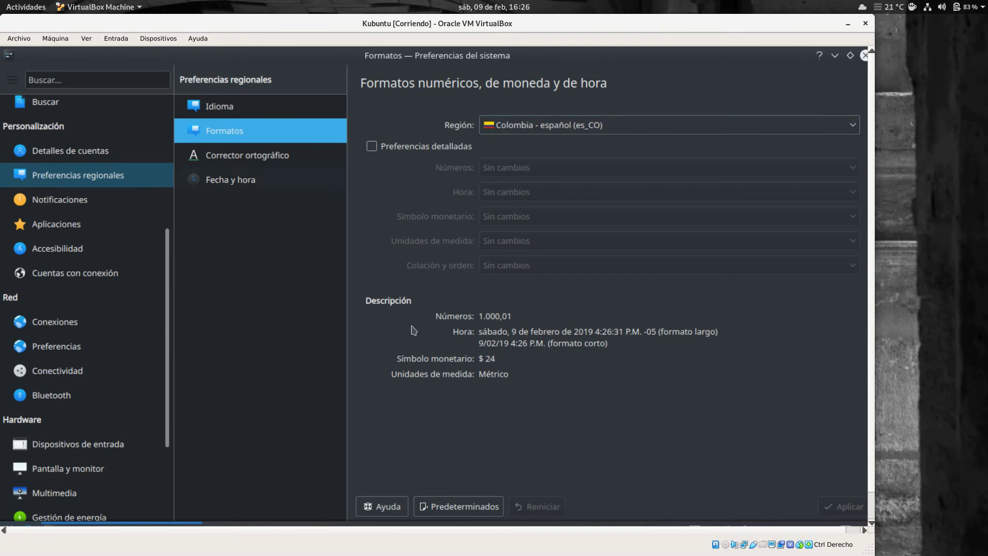
- Browse spell-checker, date/time, time zone and network pages, ending on the Teclado hardware page
{"action": "left_click", "coordinate": [263, 159]}
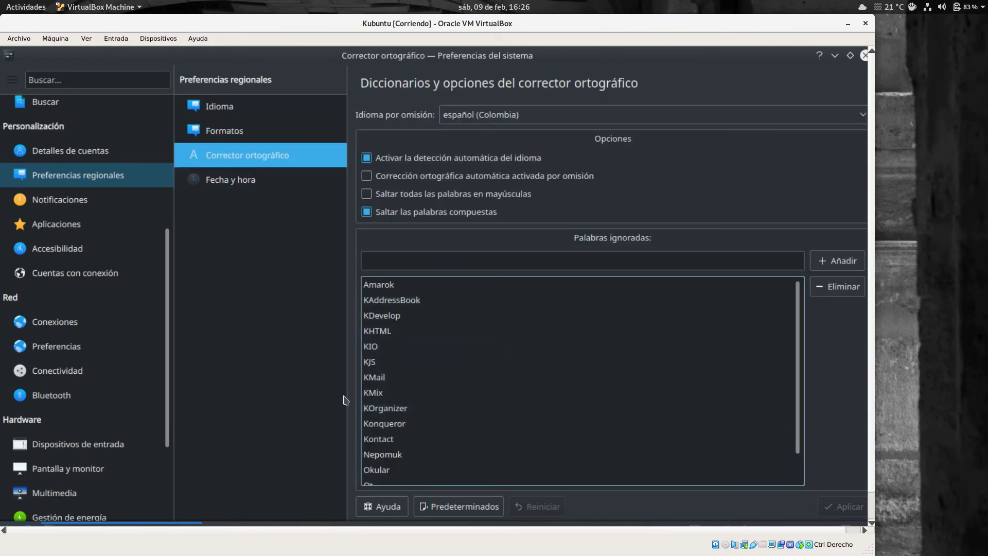
{"action": "left_click", "coordinate": [229, 181]}
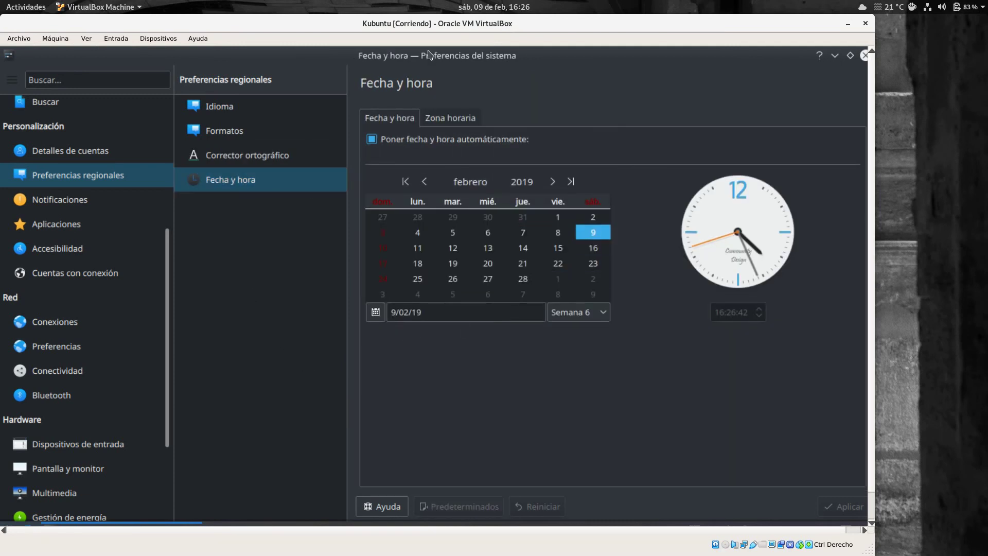
{"action": "left_click", "coordinate": [443, 119]}
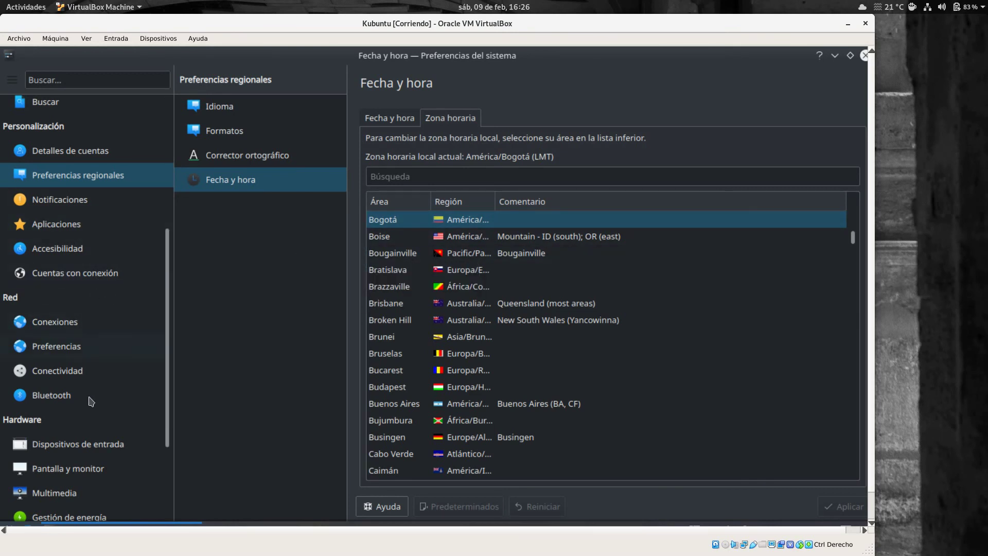
{"action": "left_click", "coordinate": [60, 324]}
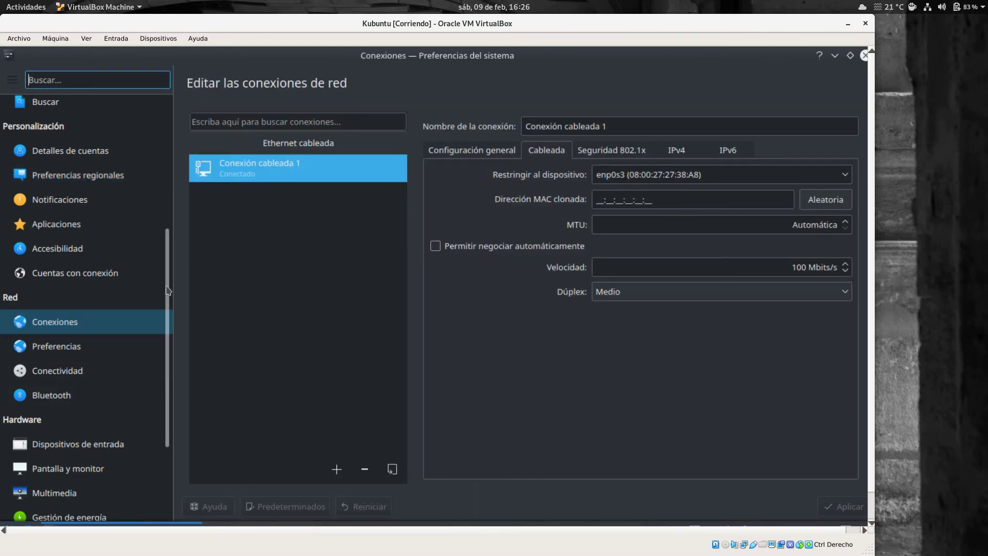
{"action": "left_click_drag", "start_coordinate": [169, 304], "coordinate": [171, 398]}
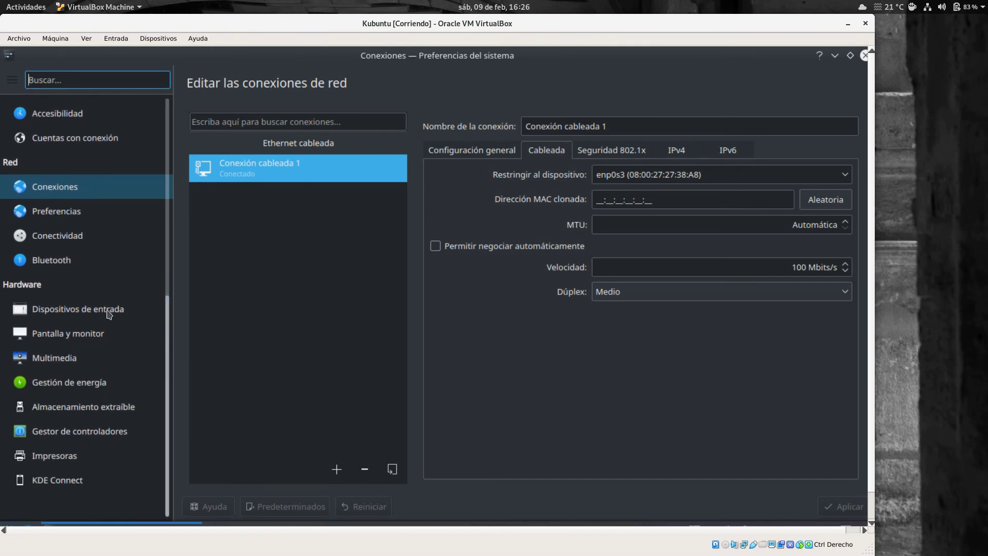
{"action": "left_click", "coordinate": [89, 313]}
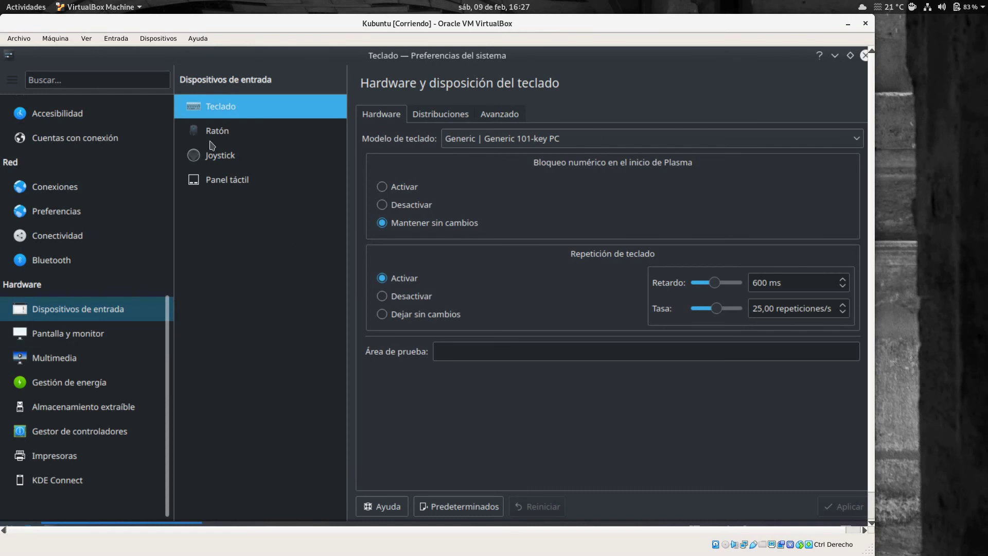
- Enable custom keyboard layout configuration with Spanish (Latin American) listed in Distribuciones
{"action": "left_click", "coordinate": [445, 114]}
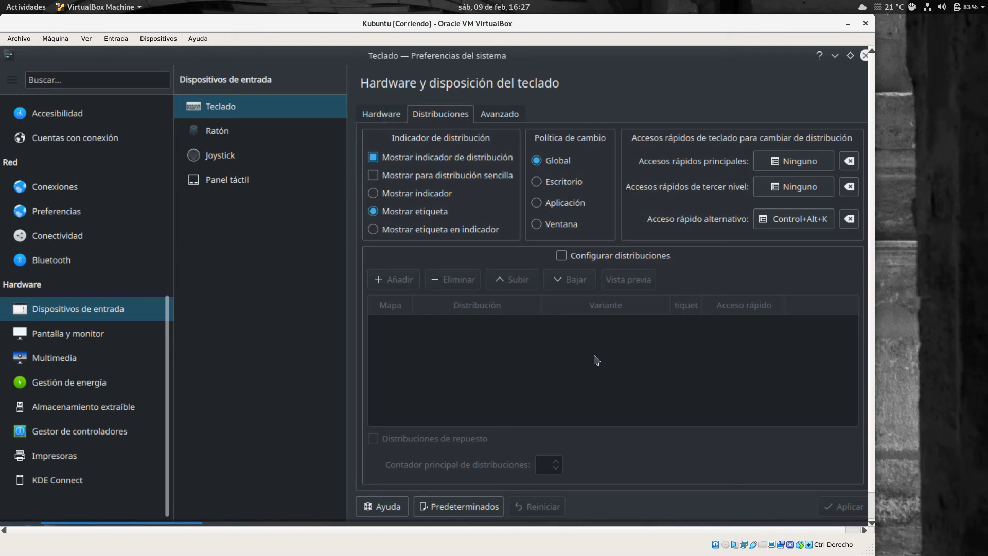
{"action": "left_click", "coordinate": [388, 118]}
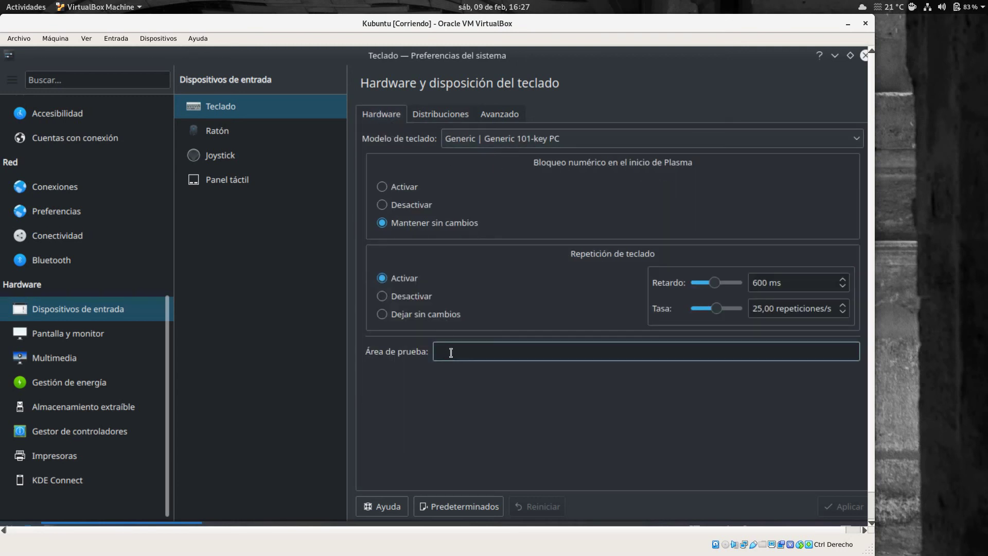
{"action": "left_click", "coordinate": [440, 114]}
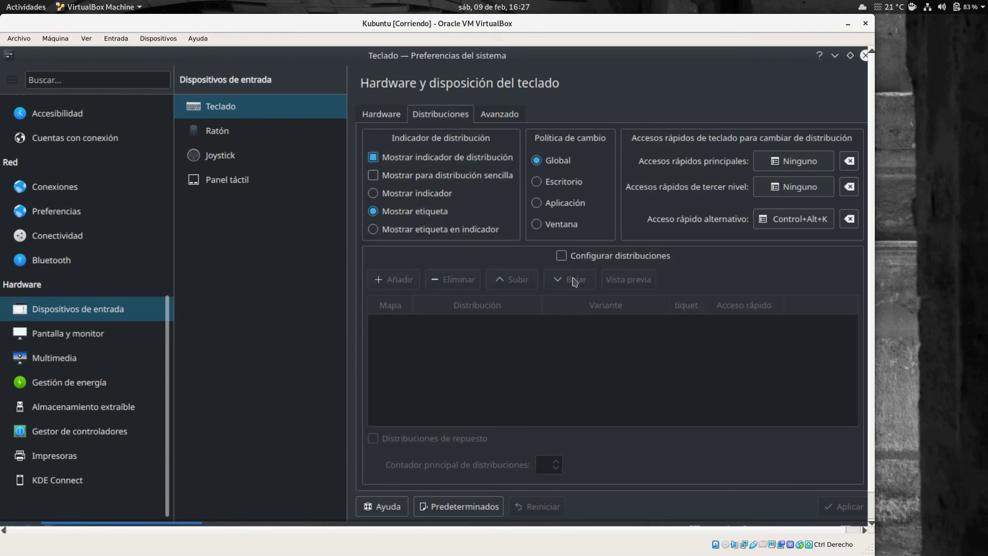
{"action": "left_click", "coordinate": [561, 257]}
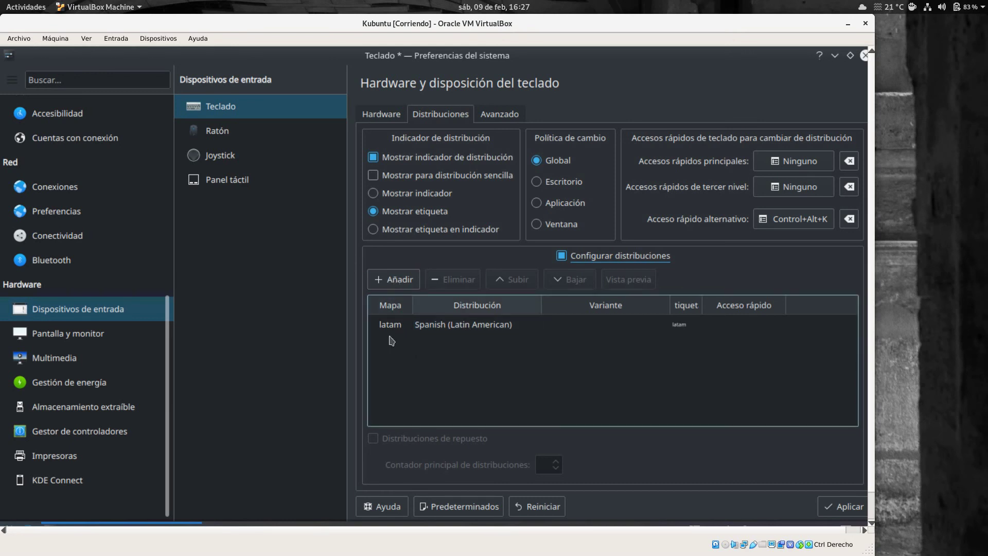
{"action": "left_click", "coordinate": [401, 285]}
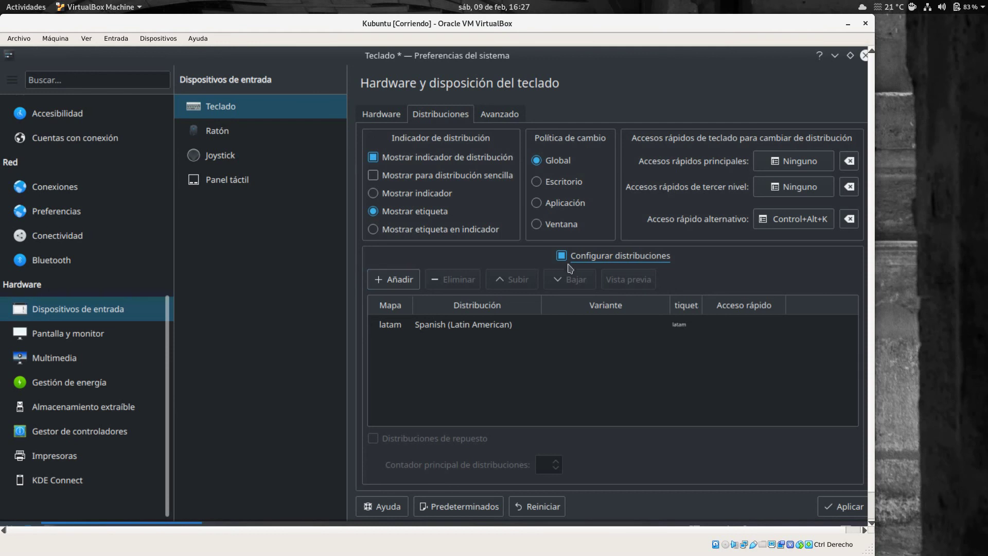
- Review the advanced keyboard options, then the Ratón and Panel táctil pages
{"action": "left_click", "coordinate": [499, 114]}
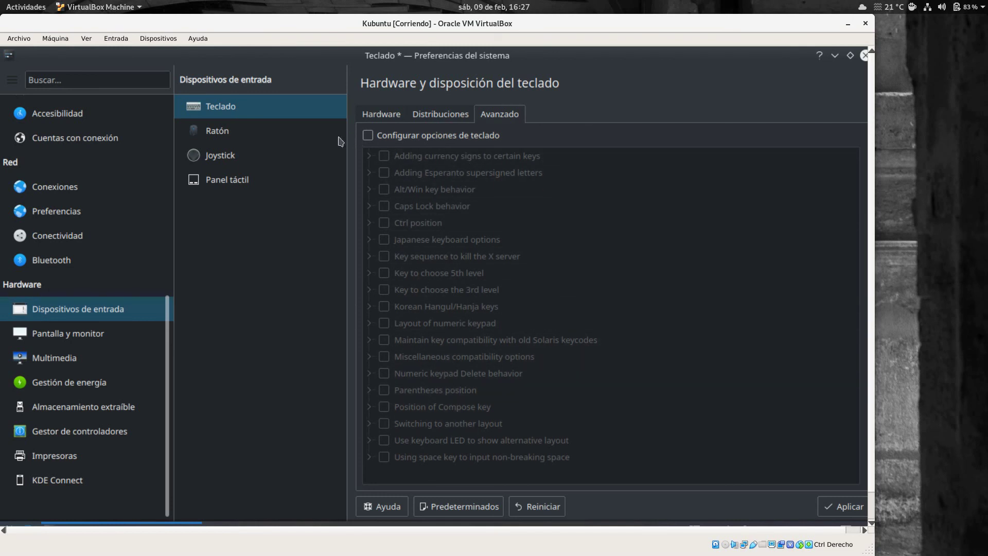
{"action": "left_click", "coordinate": [242, 141]}
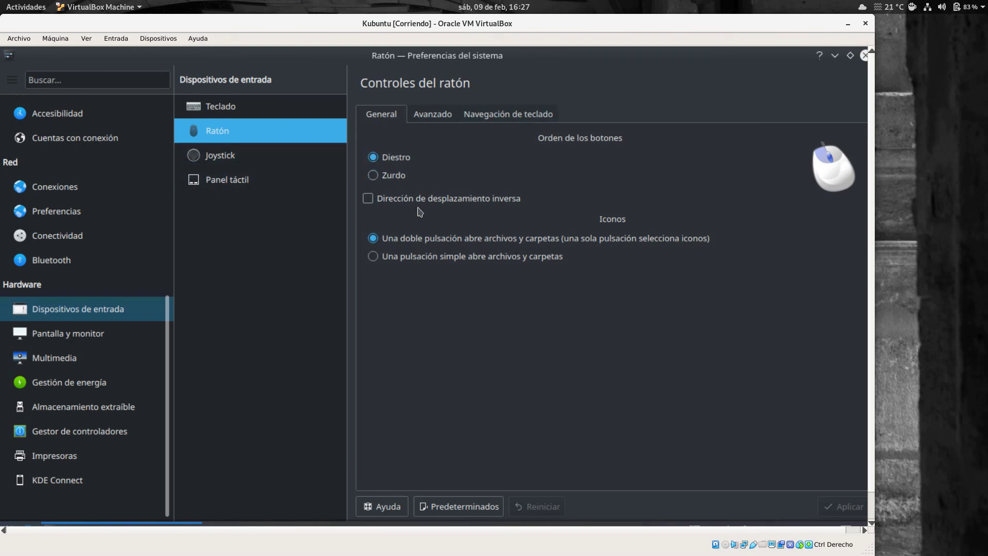
{"action": "left_click", "coordinate": [238, 186]}
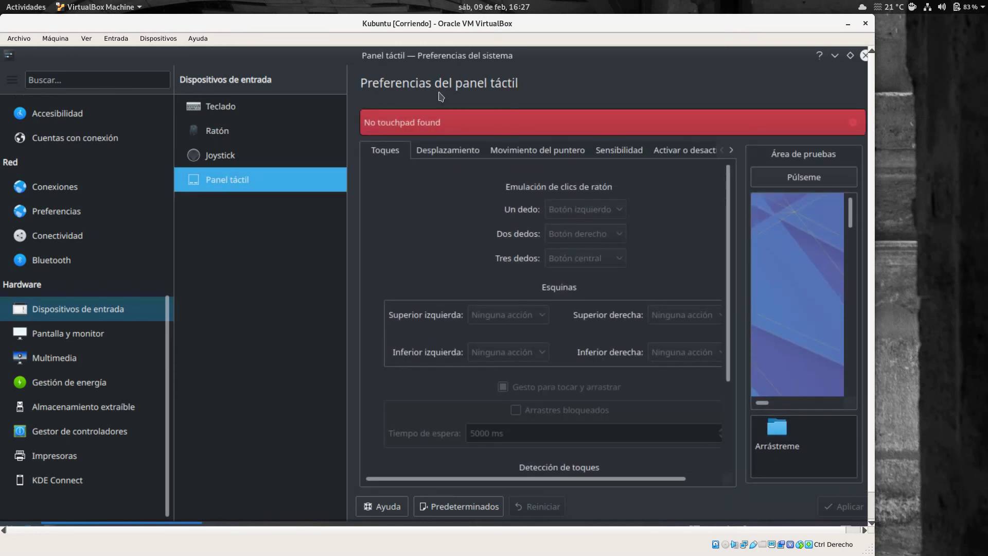
- Set and apply a 1360x768 screen resolution in Pantalla y monitor
{"action": "left_click", "coordinate": [89, 339]}
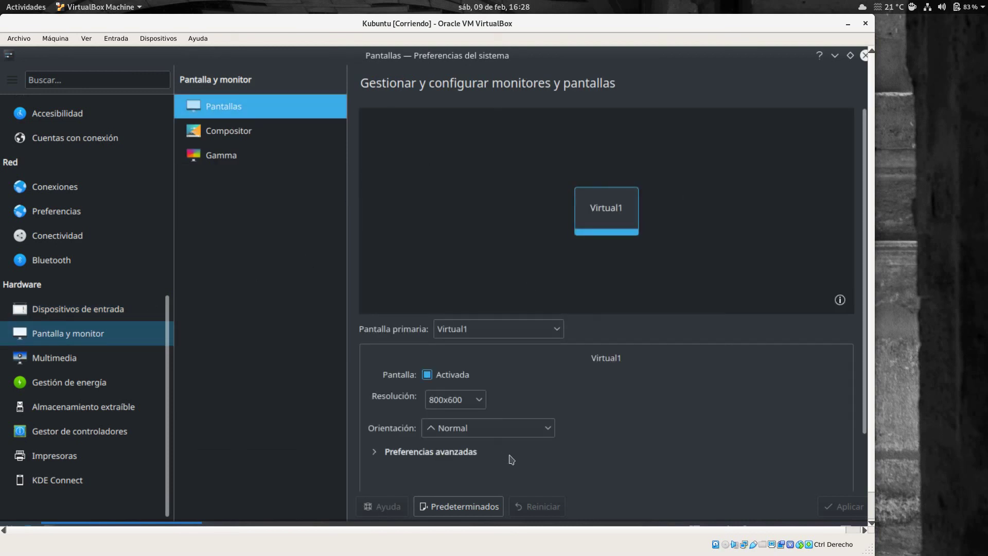
{"action": "left_click", "coordinate": [481, 401]}
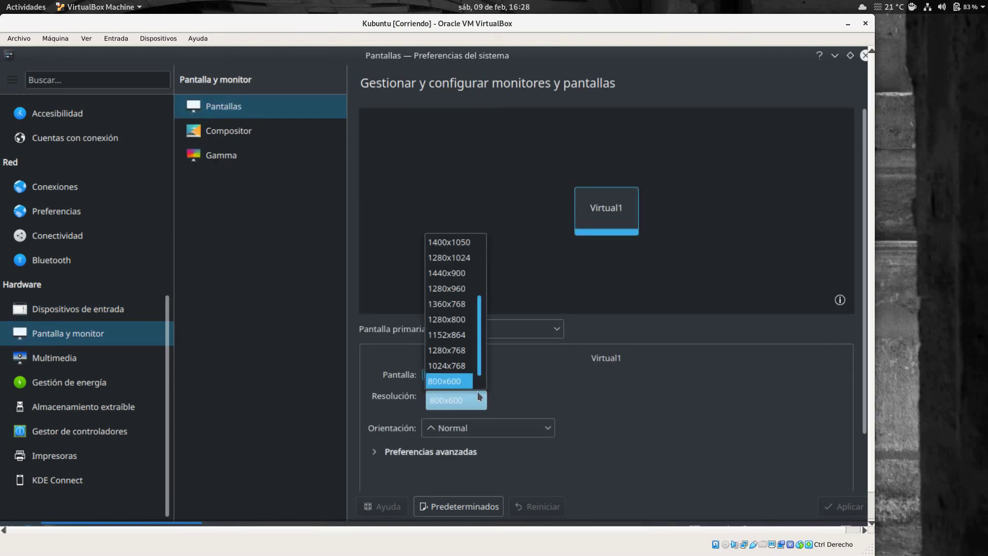
{"action": "left_click", "coordinate": [462, 304]}
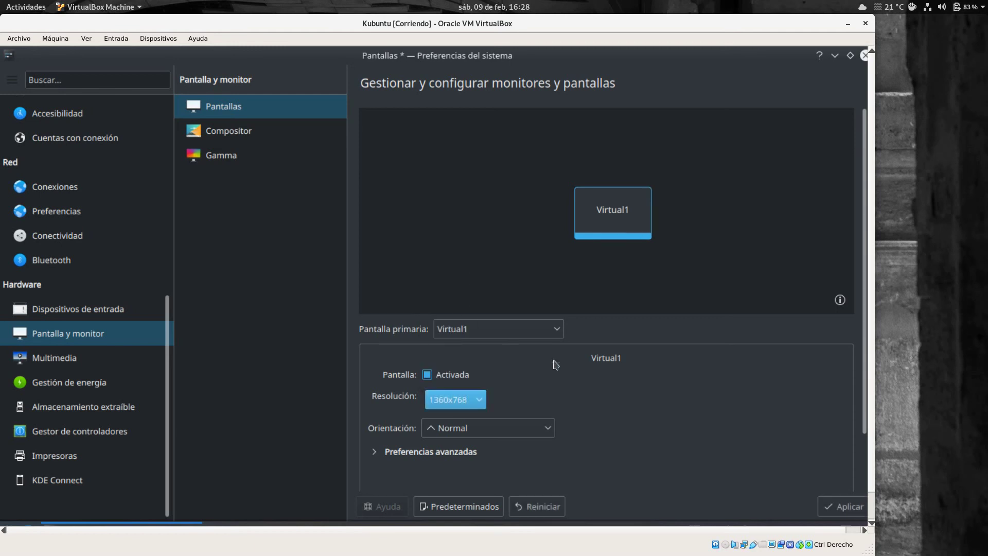
{"action": "left_click", "coordinate": [845, 515]}
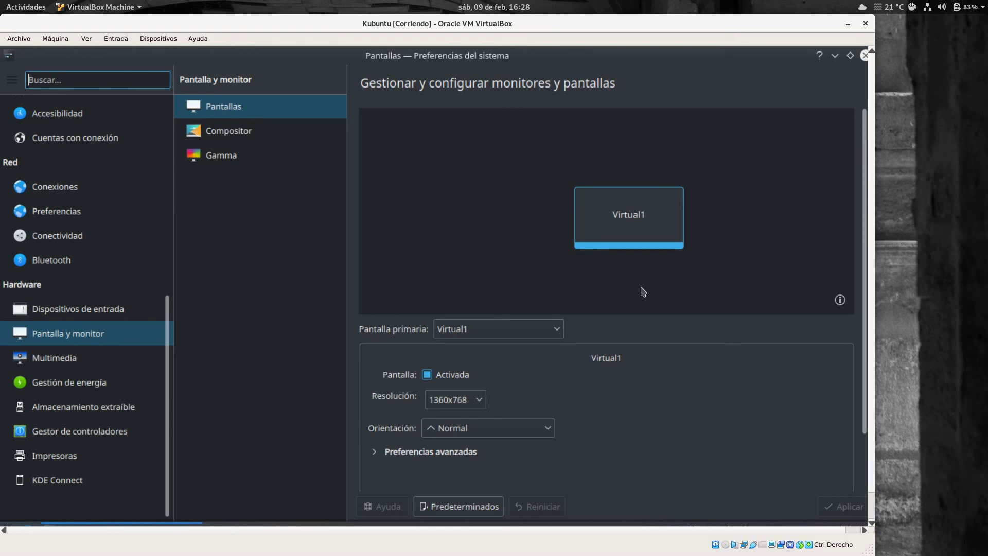
- Look over the Compositor and Gamma pages, then the Multimedia audio and video page
{"action": "left_click", "coordinate": [244, 132]}
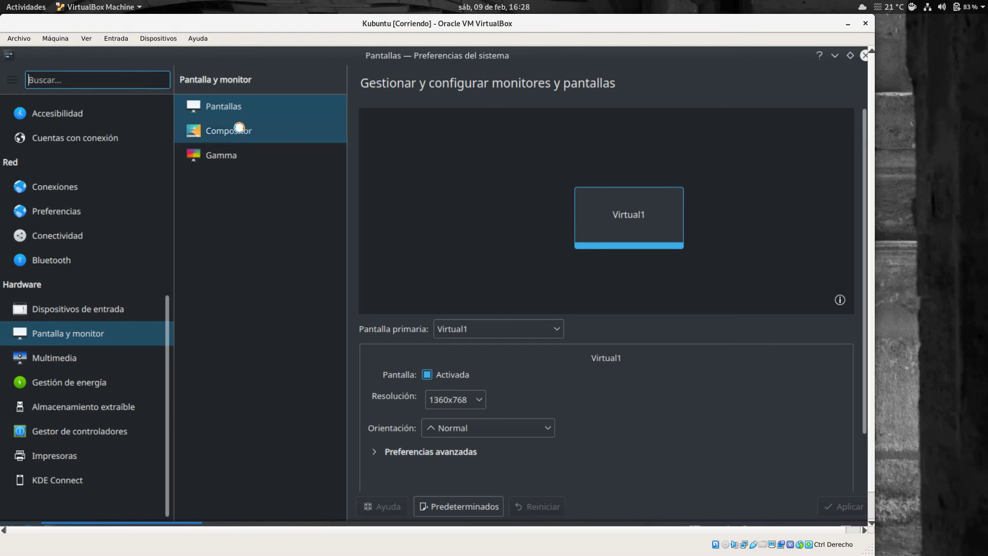
{"action": "left_click", "coordinate": [222, 157]}
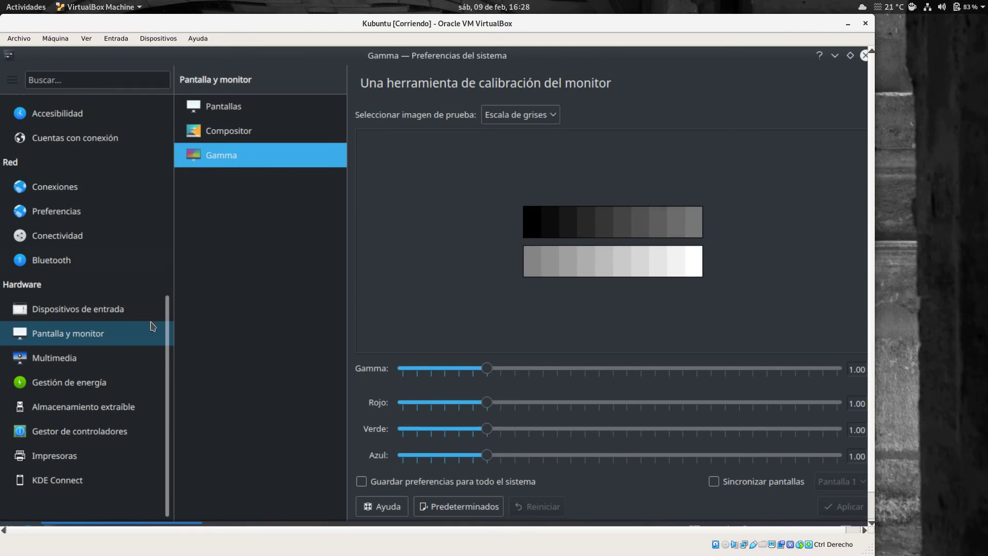
{"action": "left_click", "coordinate": [66, 359]}
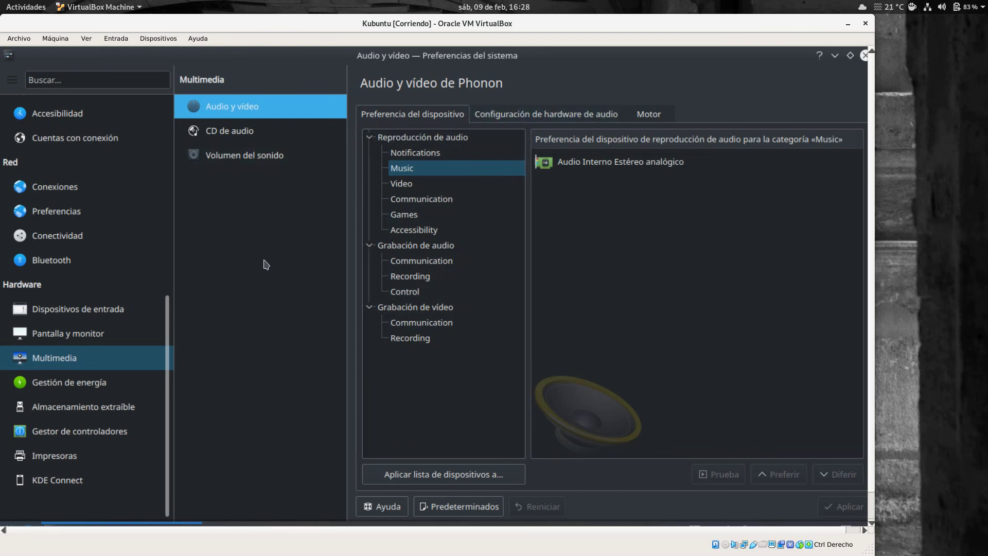
- Raise the output volume to 86%, then view the power-saving settings
{"action": "left_click", "coordinate": [203, 155]}
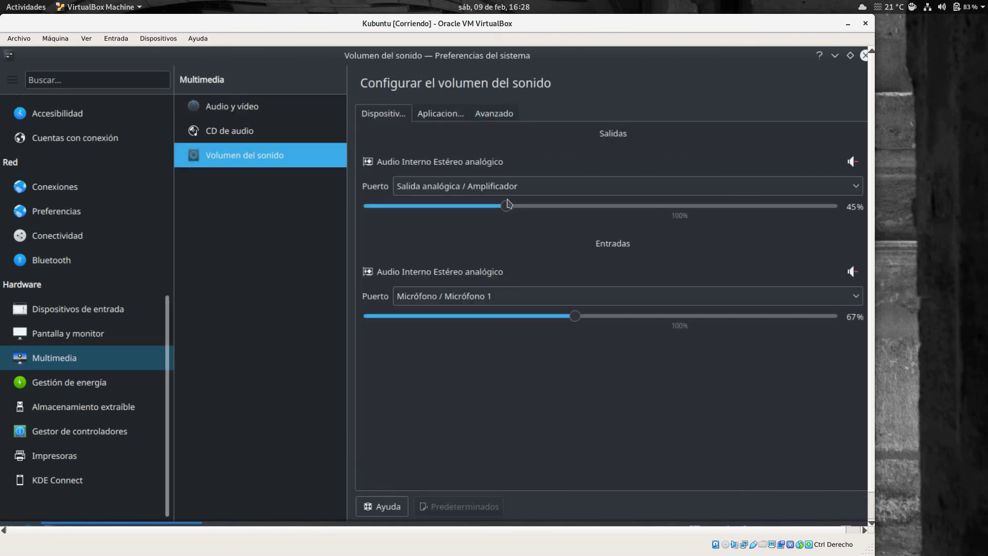
{"action": "left_click_drag", "start_coordinate": [507, 207], "coordinate": [637, 207]}
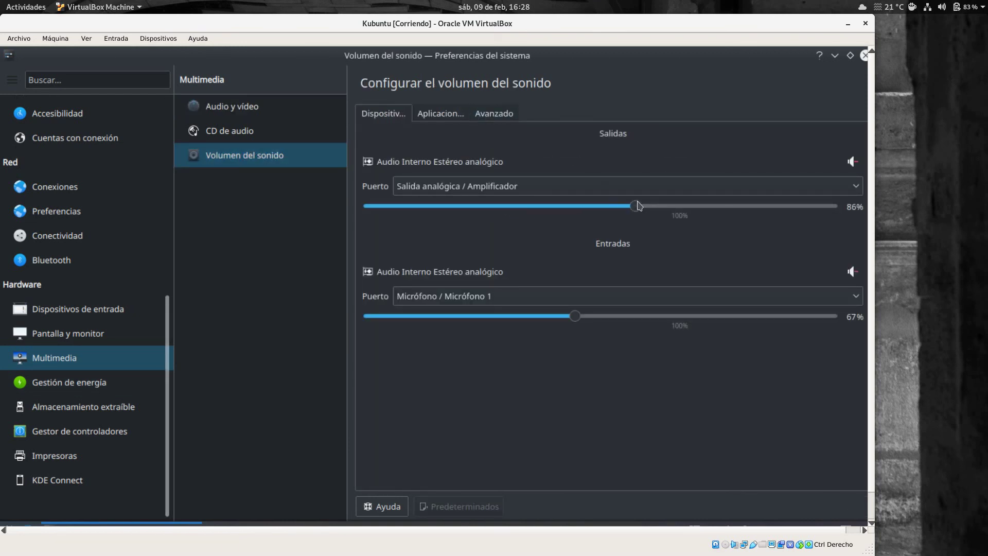
{"action": "left_click", "coordinate": [75, 384]}
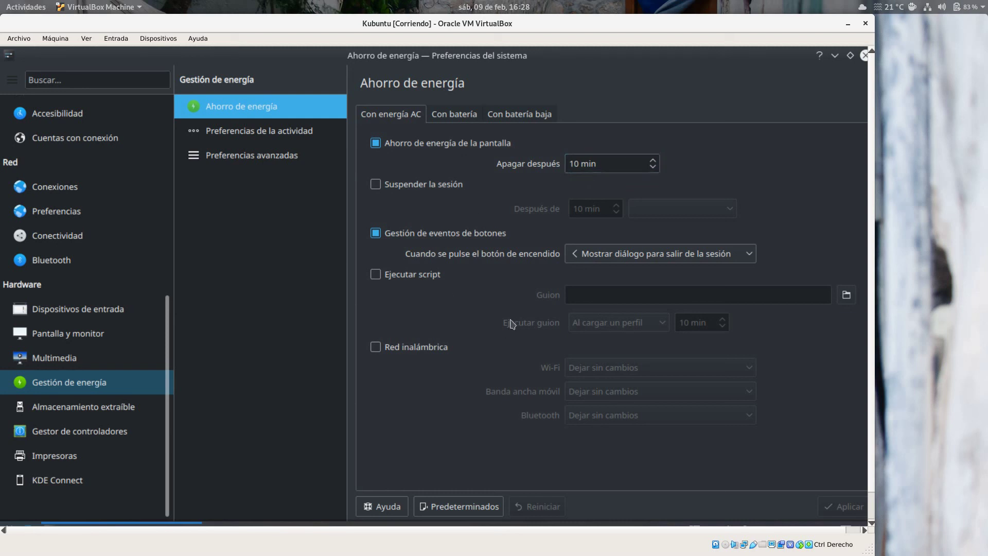
- Look through removable storage, driver manager and printer settings, ending on KDE Connect
{"action": "left_click", "coordinate": [109, 414]}
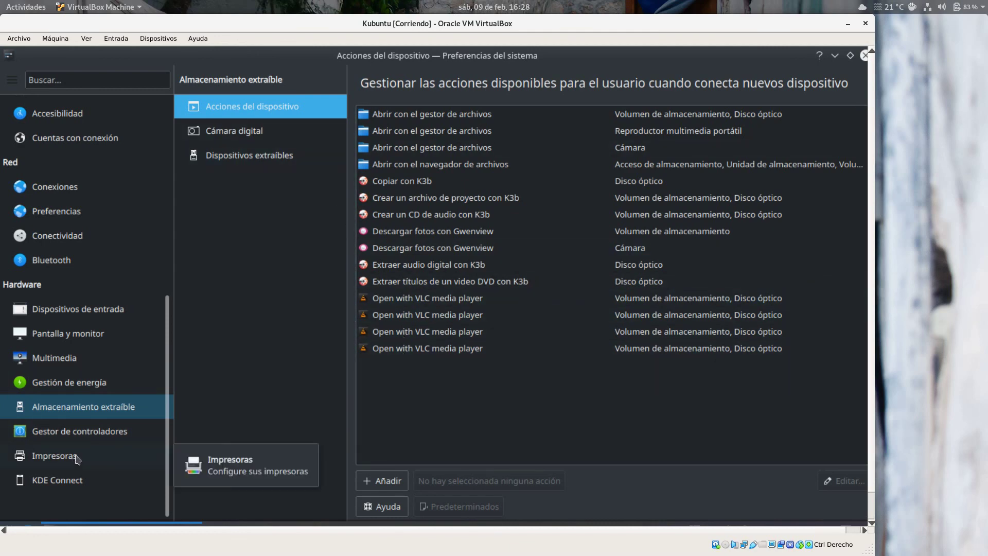
{"action": "left_click", "coordinate": [105, 431]}
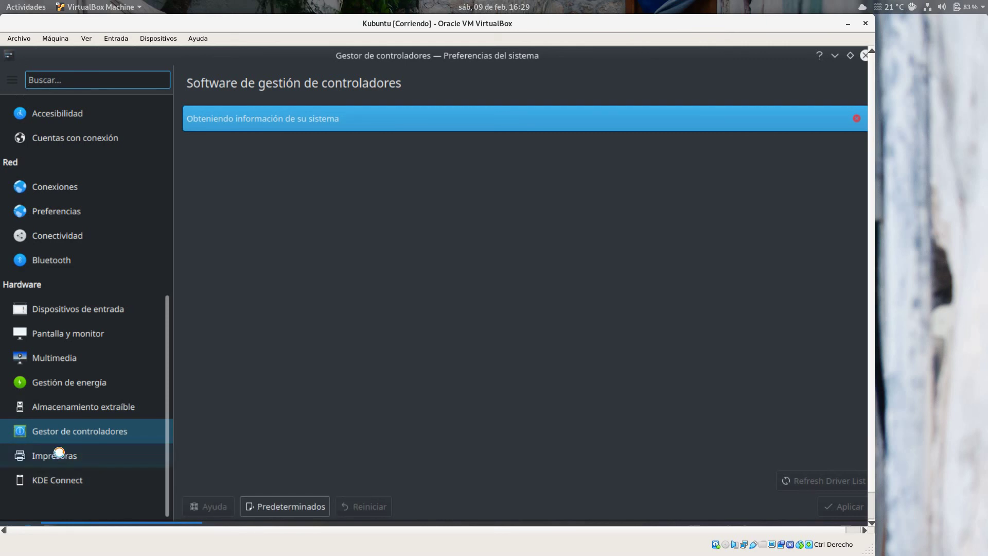
{"action": "left_click", "coordinate": [63, 454]}
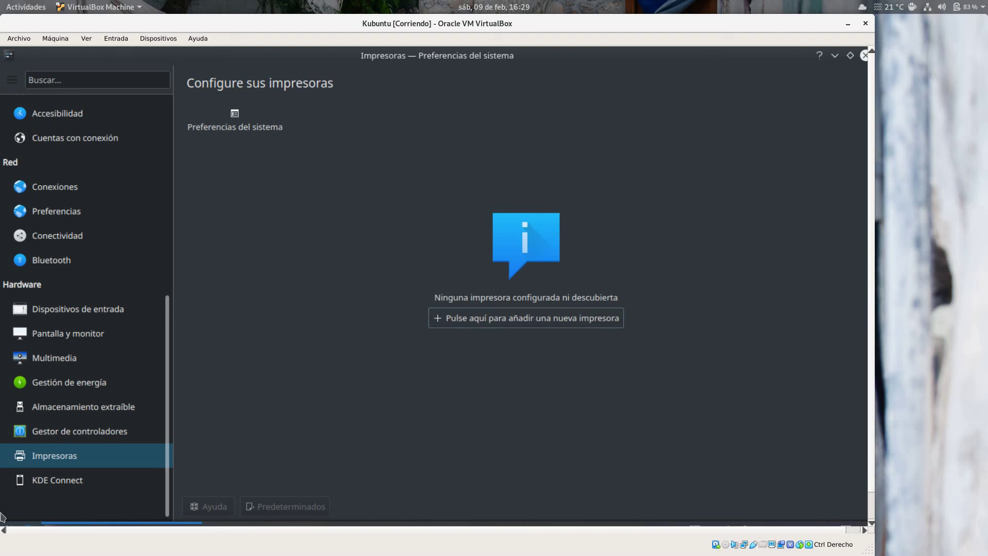
{"action": "left_click", "coordinate": [47, 484]}
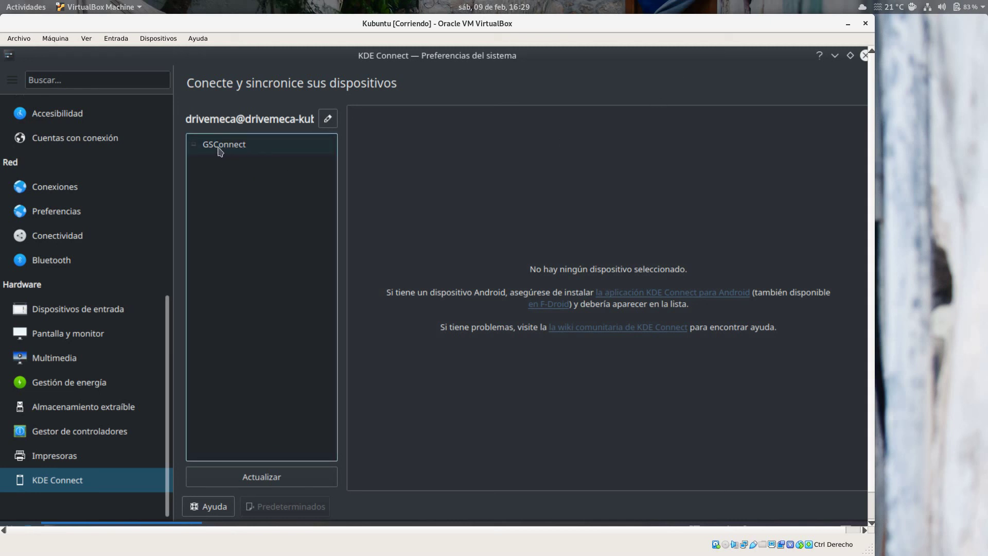
- Dismiss the host's status and extensions menus, then close the KDE Connect settings window
{"action": "left_click", "coordinate": [938, 9]}
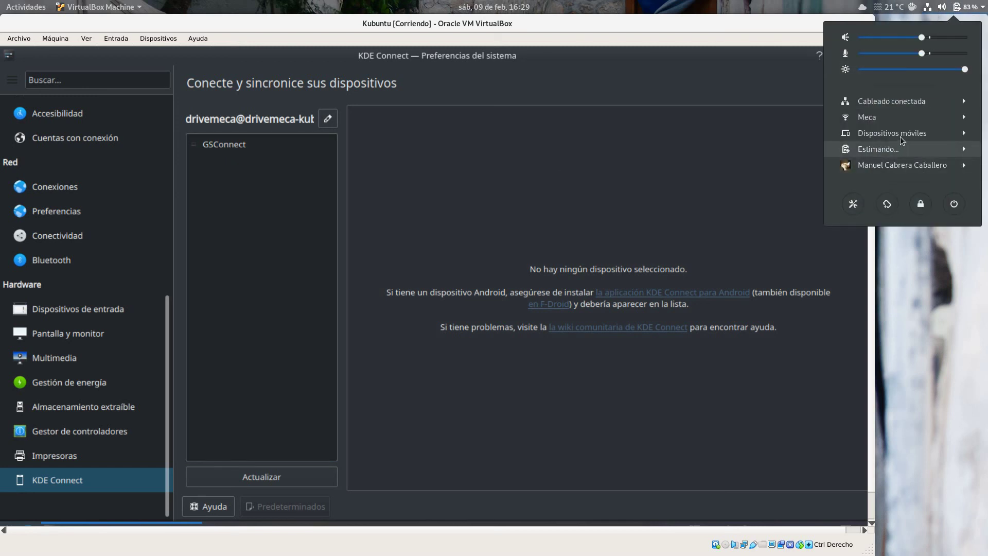
{"action": "left_click", "coordinate": [864, 7]}
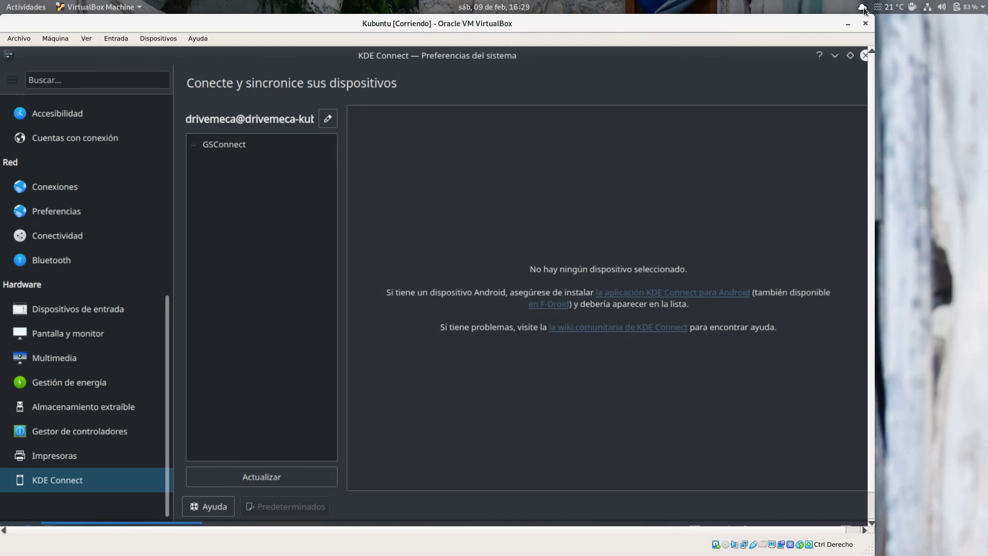
{"action": "left_click", "coordinate": [863, 7]}
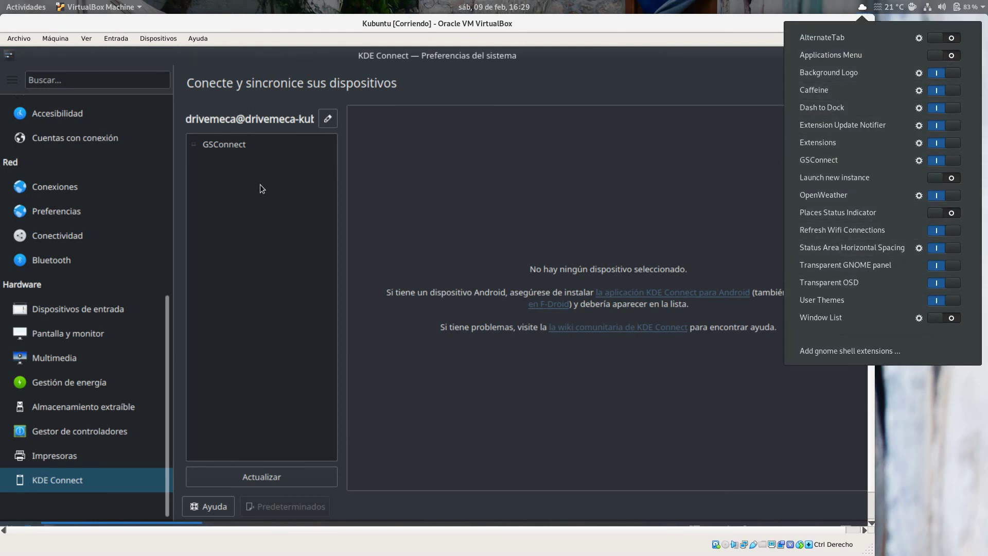
{"action": "left_click", "coordinate": [580, 153]}
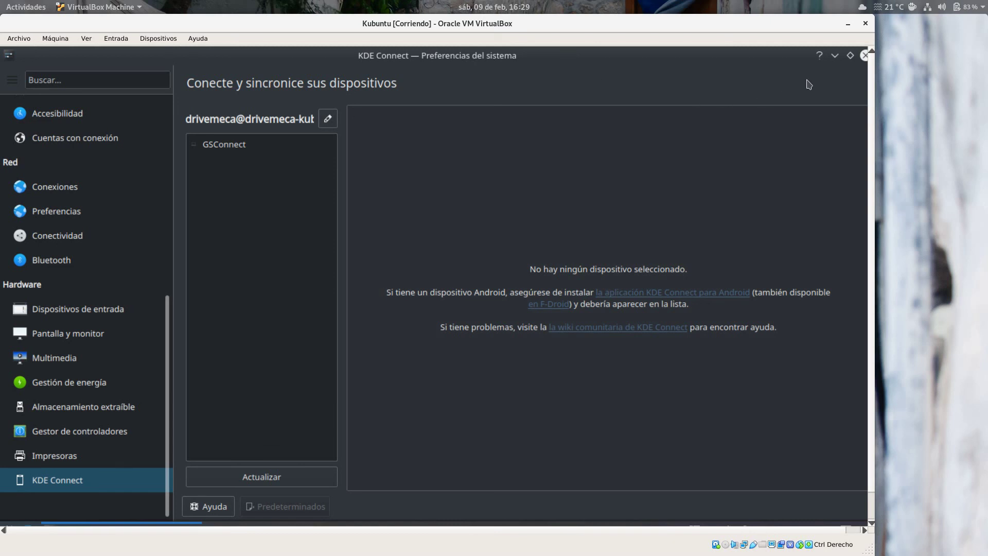
{"action": "left_click", "coordinate": [864, 56]}
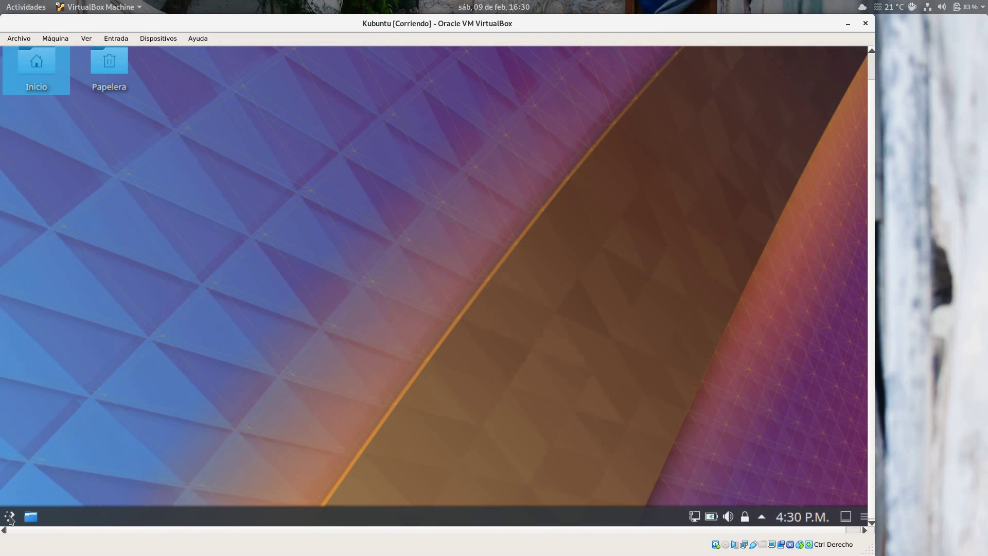
- Browse the launcher's Gráficos, Internet and Oficina categories, then switch to the Equipo view
{"action": "left_click", "coordinate": [10, 517]}
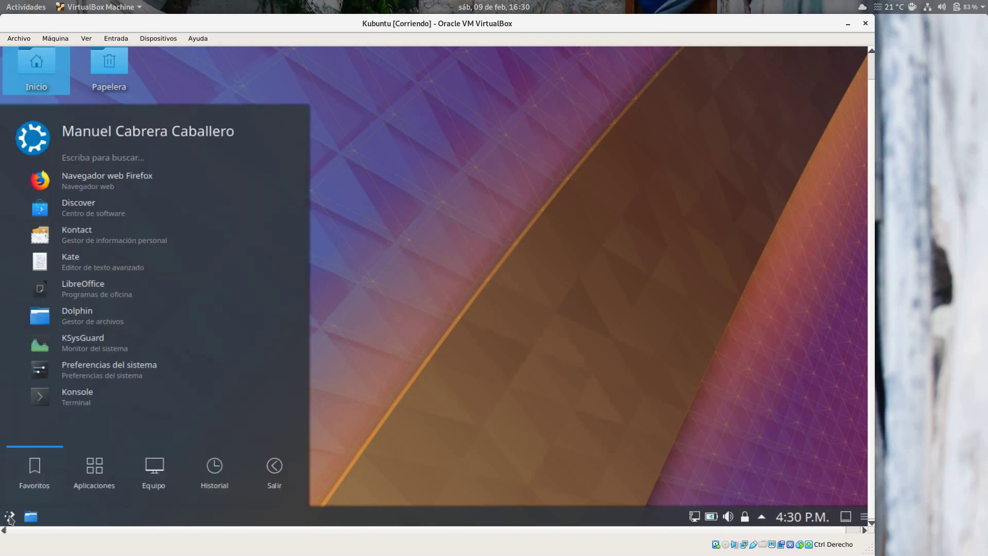
{"action": "left_click", "coordinate": [95, 479]}
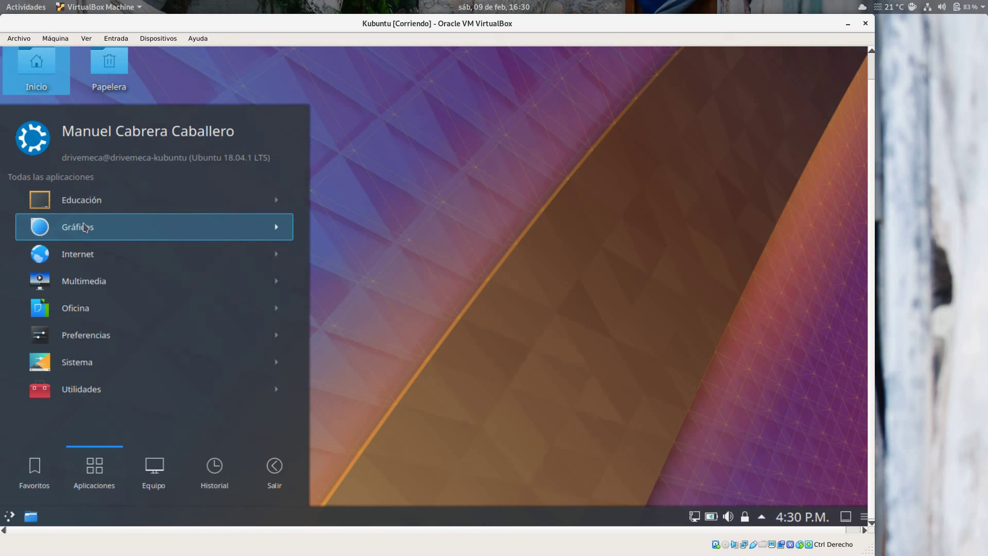
{"action": "left_click", "coordinate": [84, 226]}
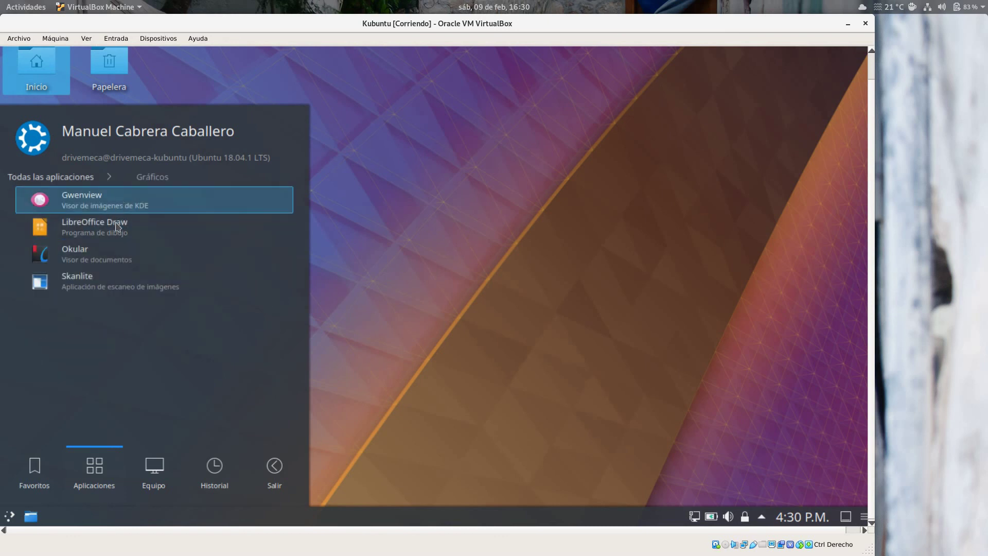
{"action": "left_click", "coordinate": [76, 177]}
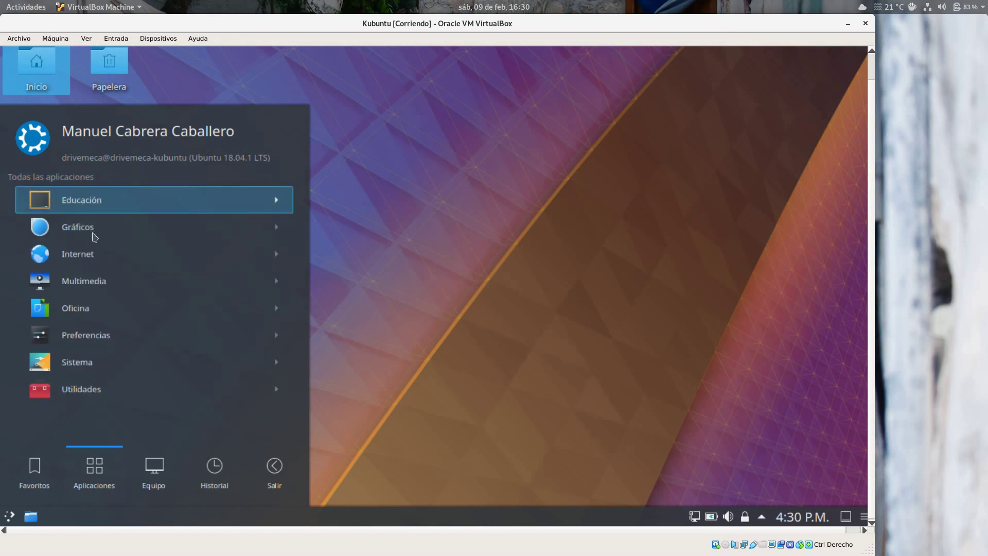
{"action": "left_click", "coordinate": [97, 257]}
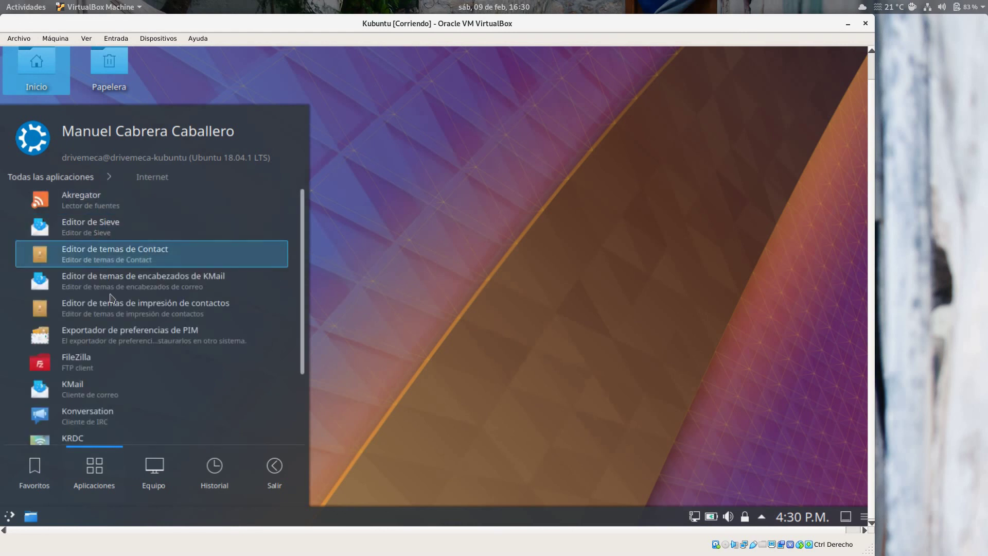
{"action": "left_click", "coordinate": [72, 177]}
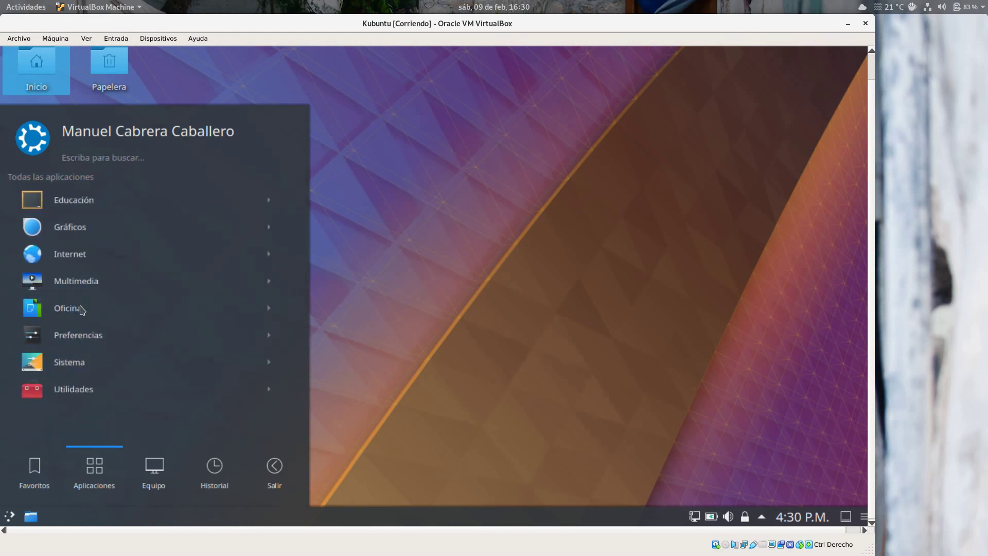
{"action": "left_click", "coordinate": [83, 309]}
{"action": "scroll", "coordinate": [103, 319], "scroll_direction": "down", "scroll_amount": 5}
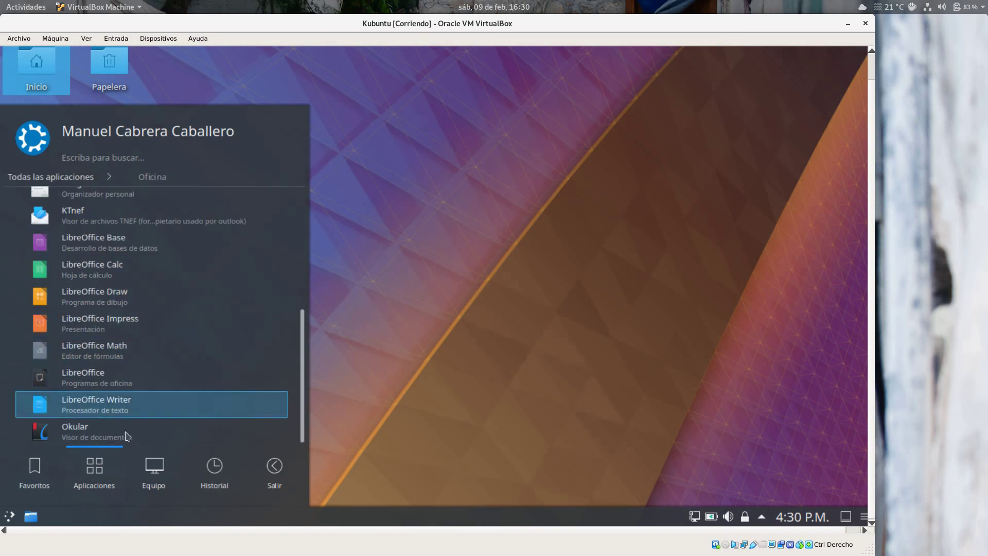
{"action": "left_click", "coordinate": [153, 470]}
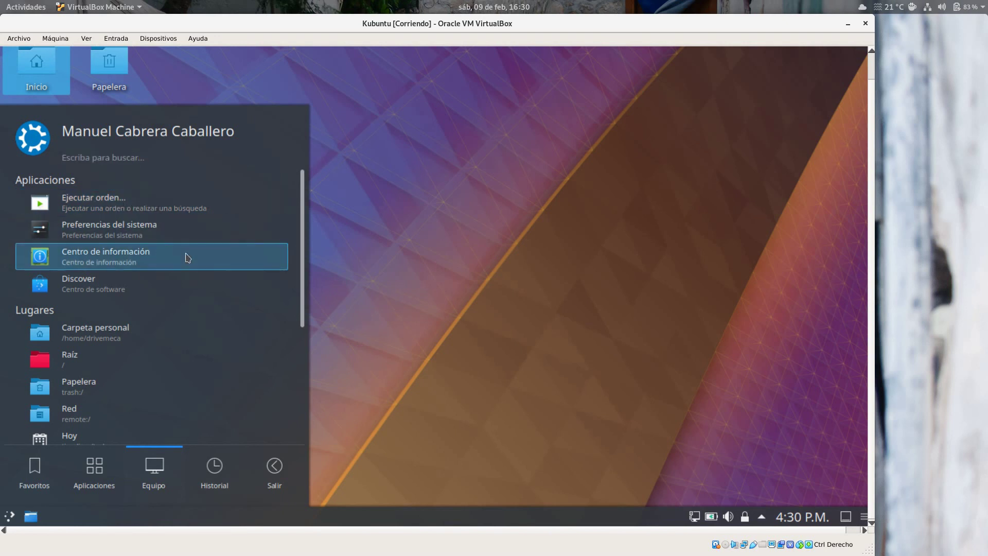
- Open Centro de información, enlarge and reposition it, check Memoria (1,9 GiB), then close it
{"action": "left_click", "coordinate": [167, 266]}
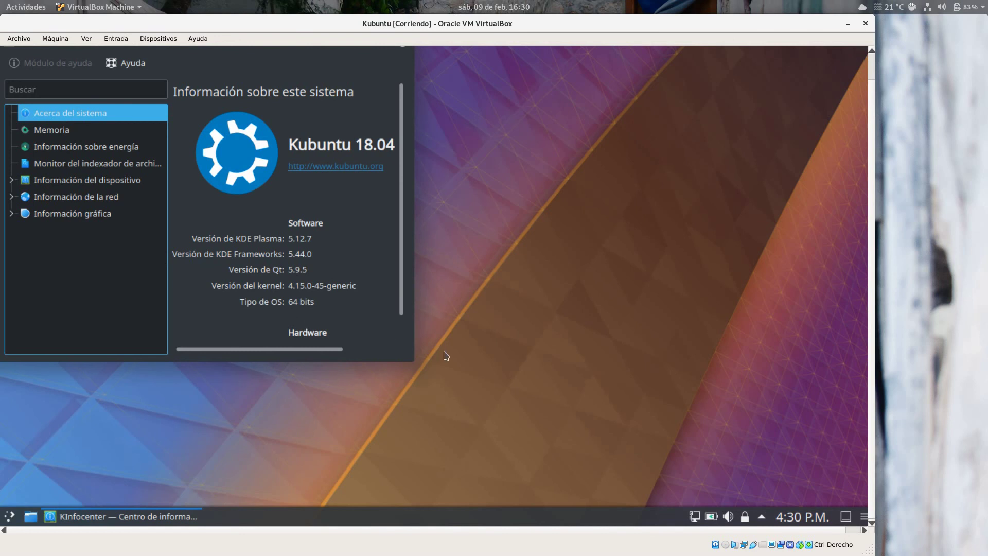
{"action": "left_click_drag", "start_coordinate": [414, 360], "coordinate": [568, 407]}
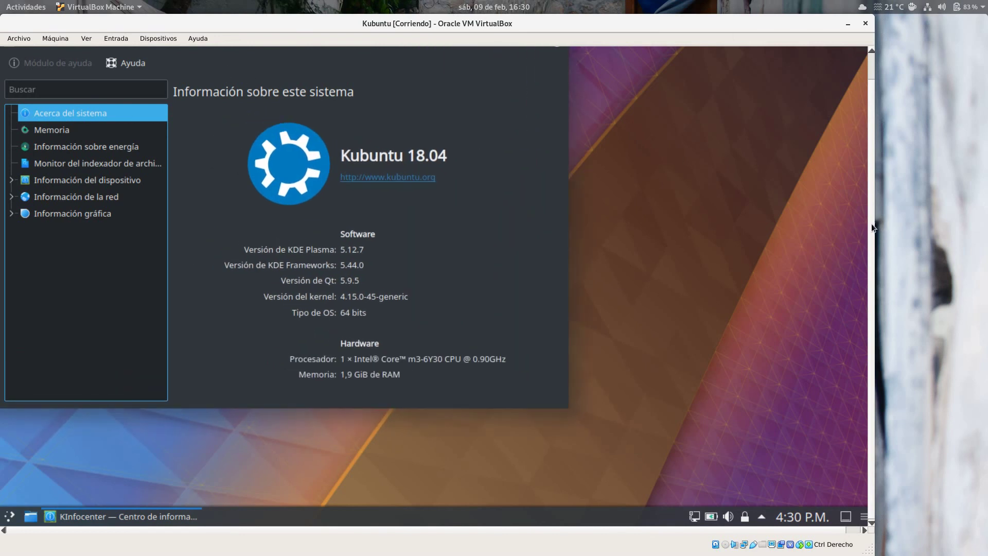
{"action": "scroll", "coordinate": [872, 223], "scroll_direction": "up", "scroll_amount": 1}
{"action": "left_click_drag", "start_coordinate": [276, 60], "coordinate": [412, 123]}
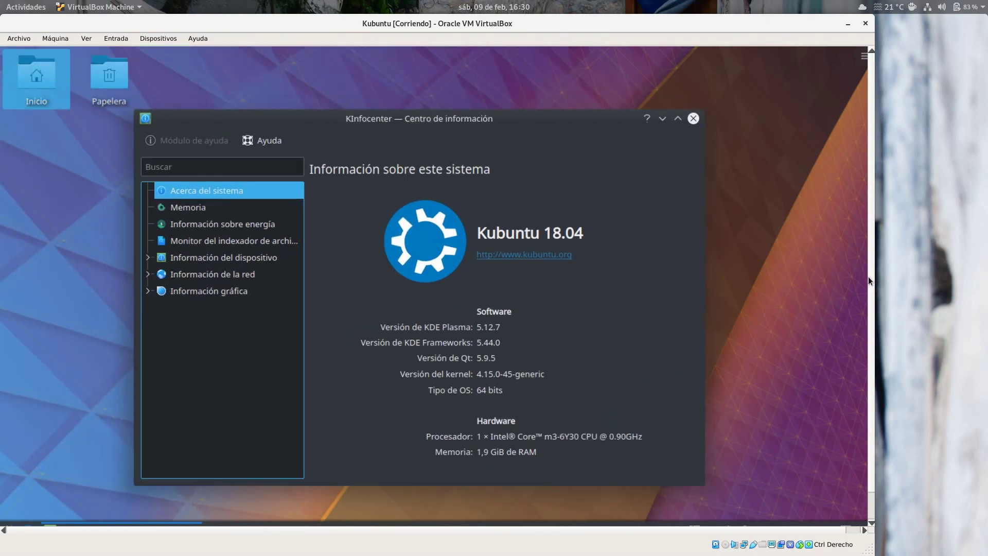
{"action": "scroll", "coordinate": [868, 276], "scroll_direction": "down", "scroll_amount": 1}
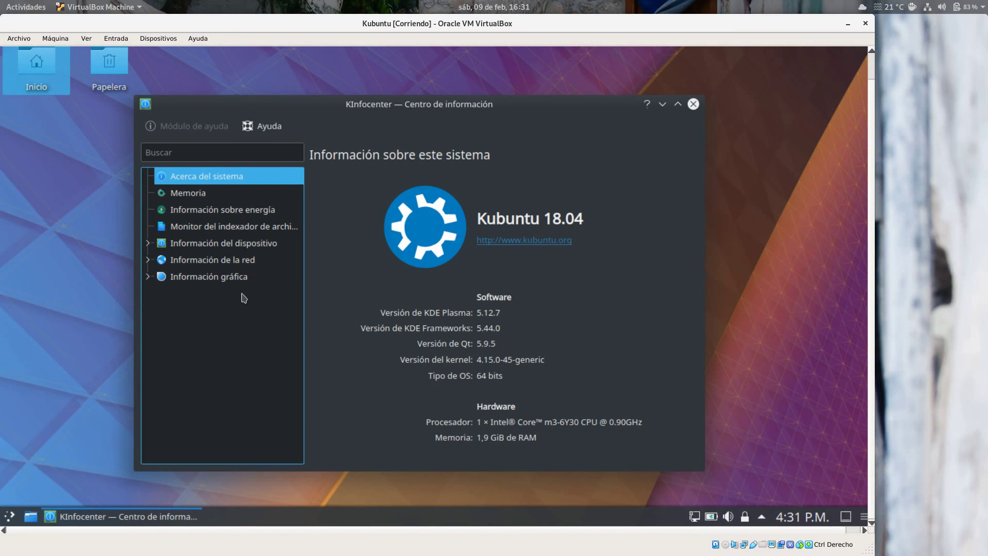
{"action": "left_click", "coordinate": [178, 194]}
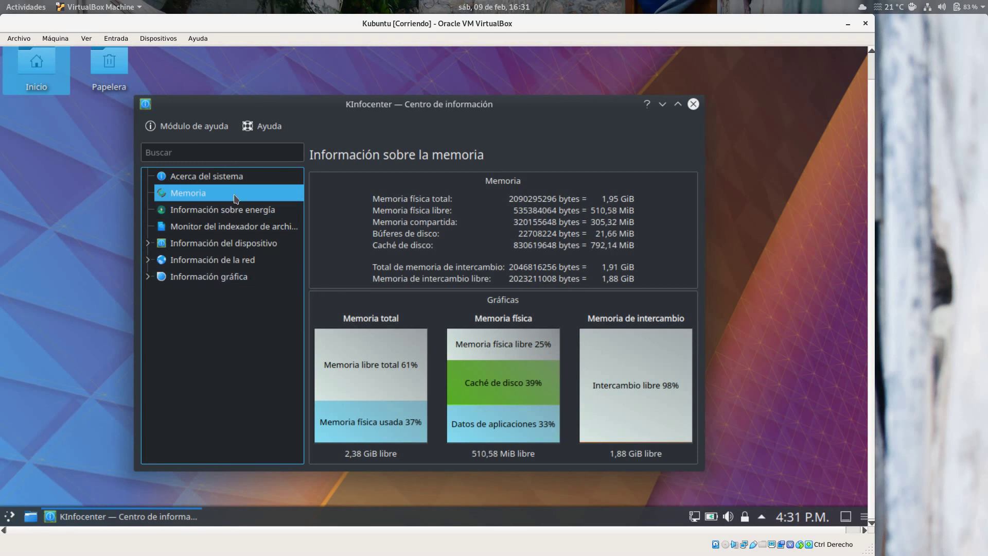
{"action": "left_click", "coordinate": [693, 104]}
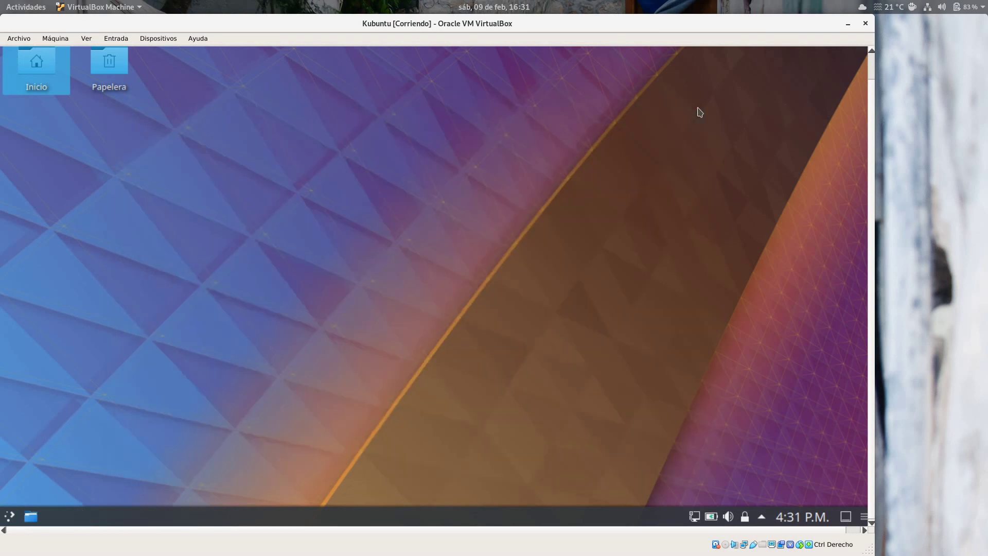
{"action": "left_click", "coordinate": [10, 516]}
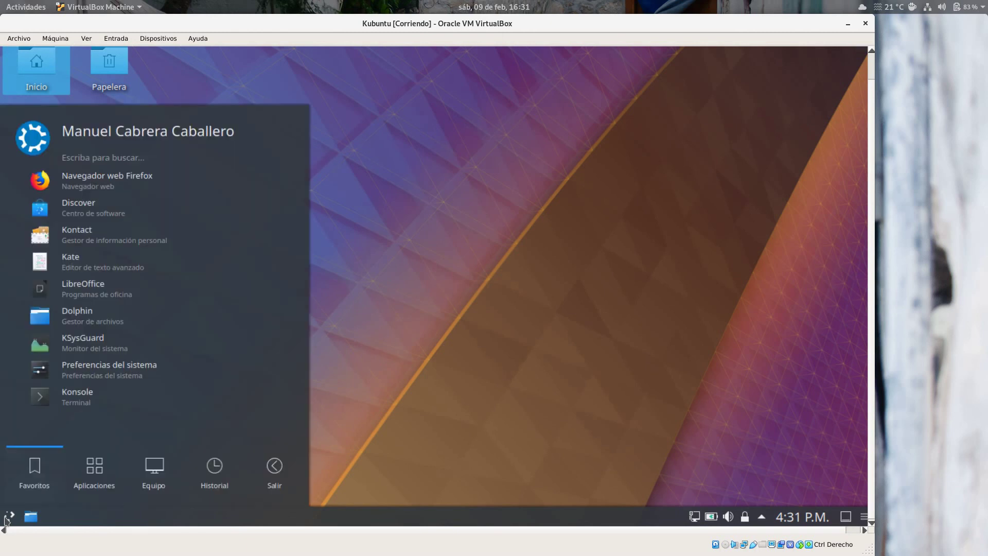
{"action": "left_click", "coordinate": [161, 467]}
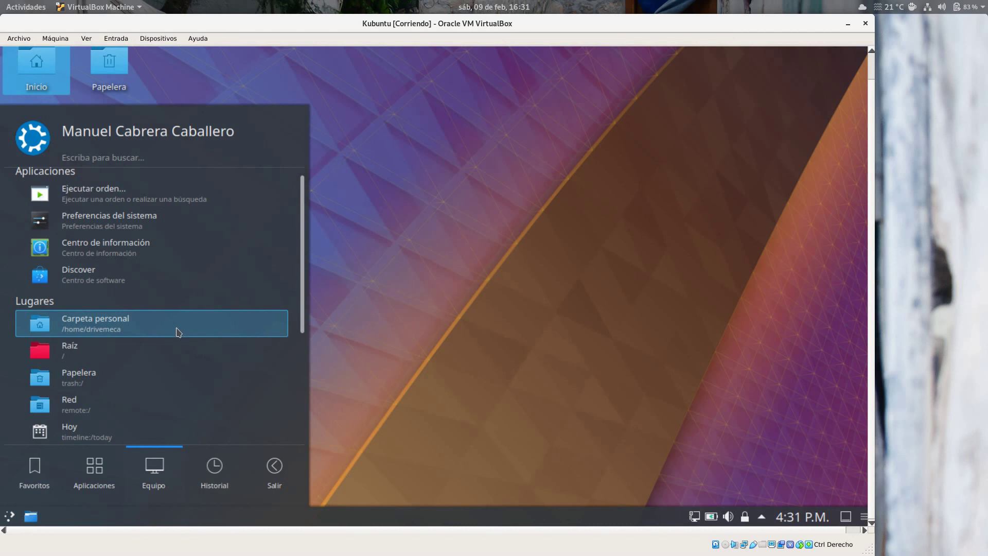
{"action": "scroll", "coordinate": [177, 332], "scroll_direction": "down", "scroll_amount": 5}
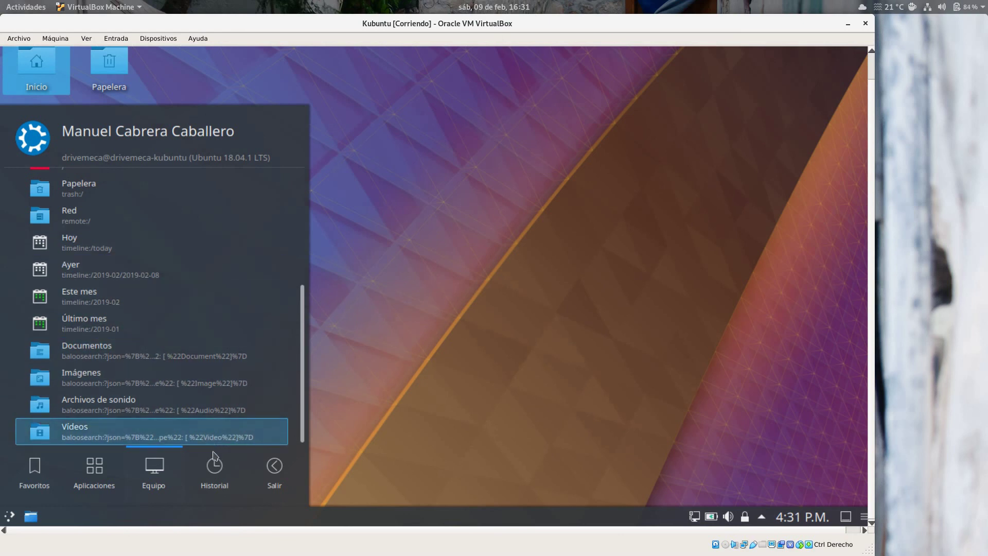
{"action": "left_click", "coordinate": [214, 476]}
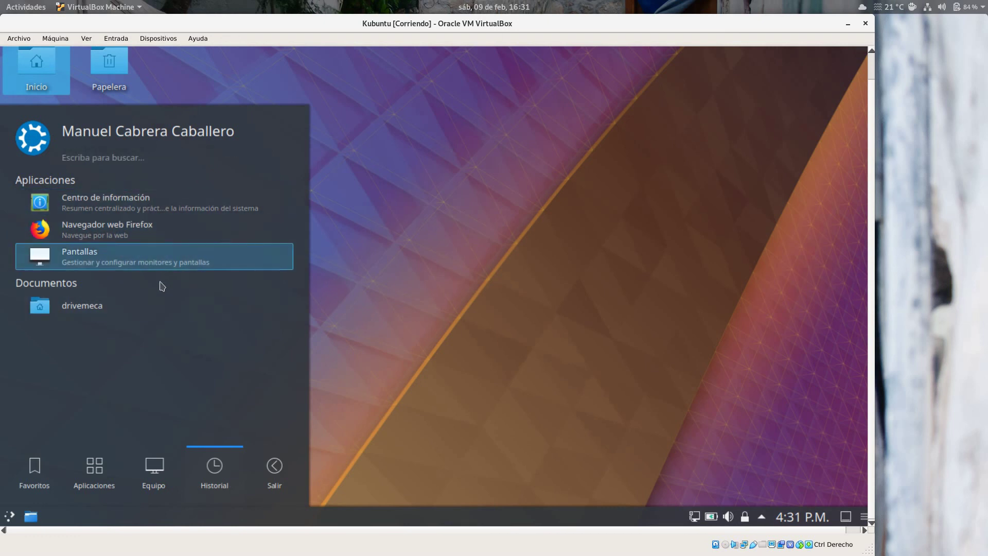
{"action": "left_click", "coordinate": [275, 466]}
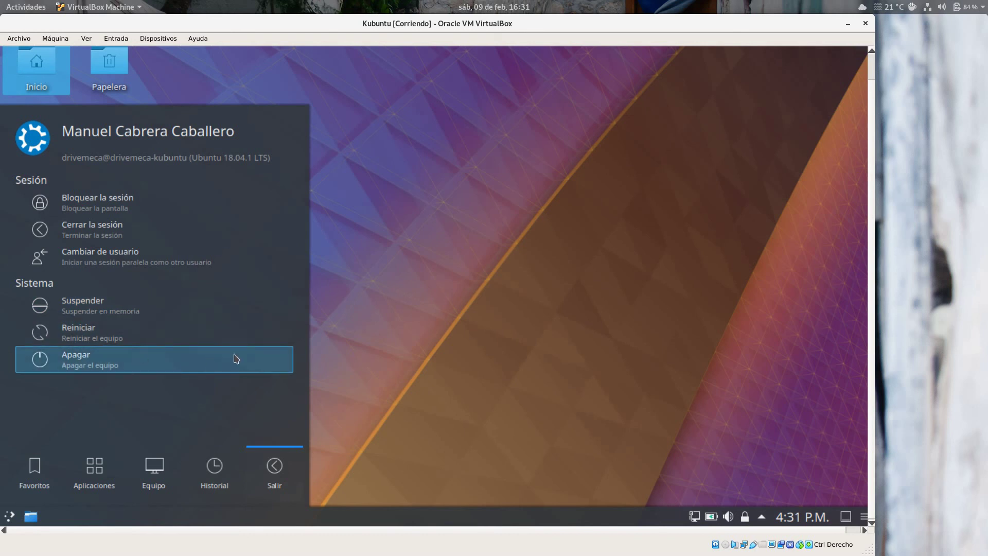
{"action": "left_click", "coordinate": [672, 254]}
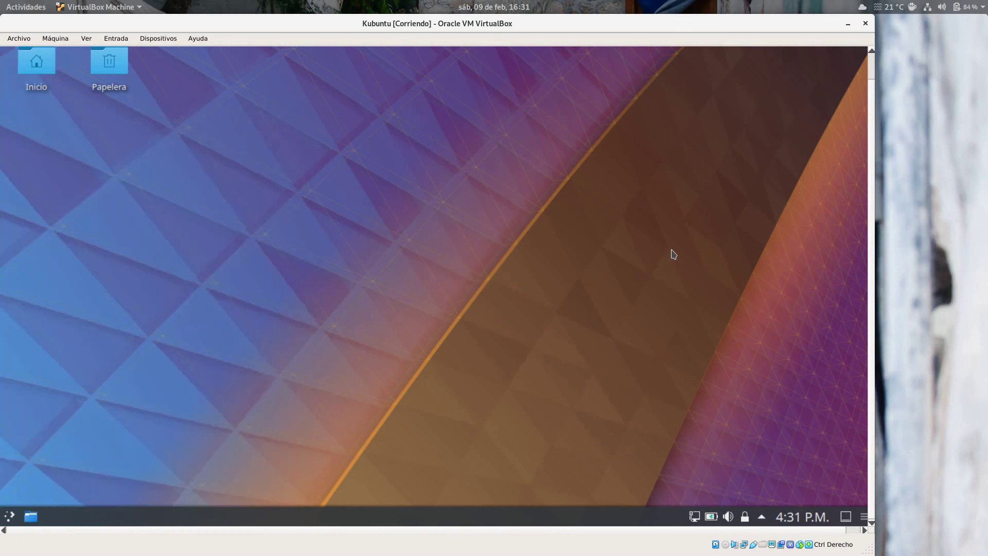